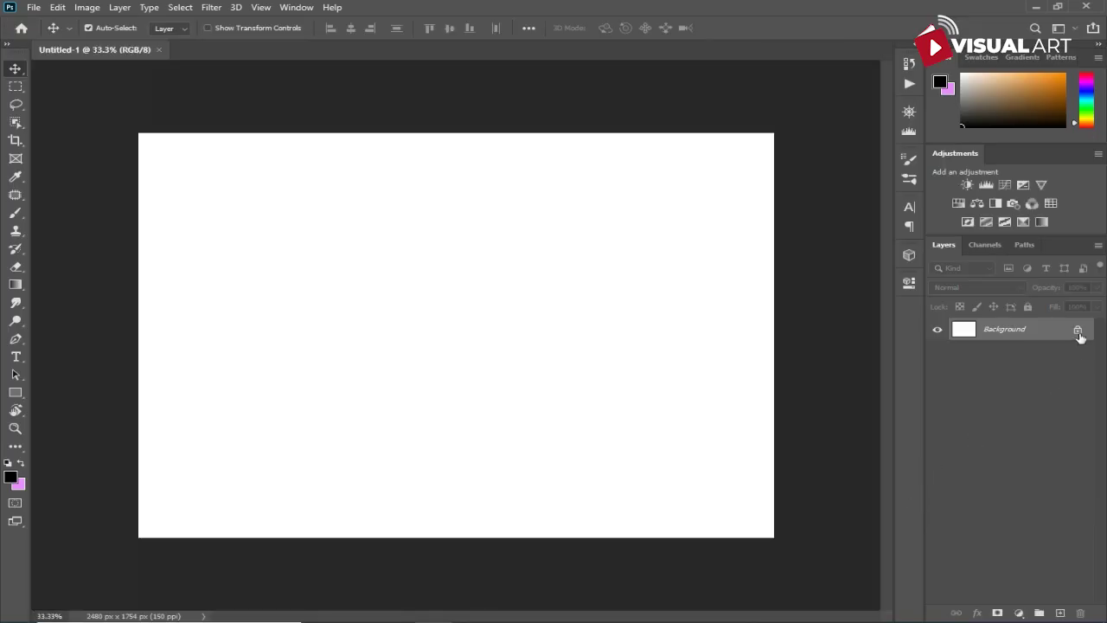
Step: Unlock the Background layer and place the landscape_stock_56 field image into the document
left_click(1078, 333)
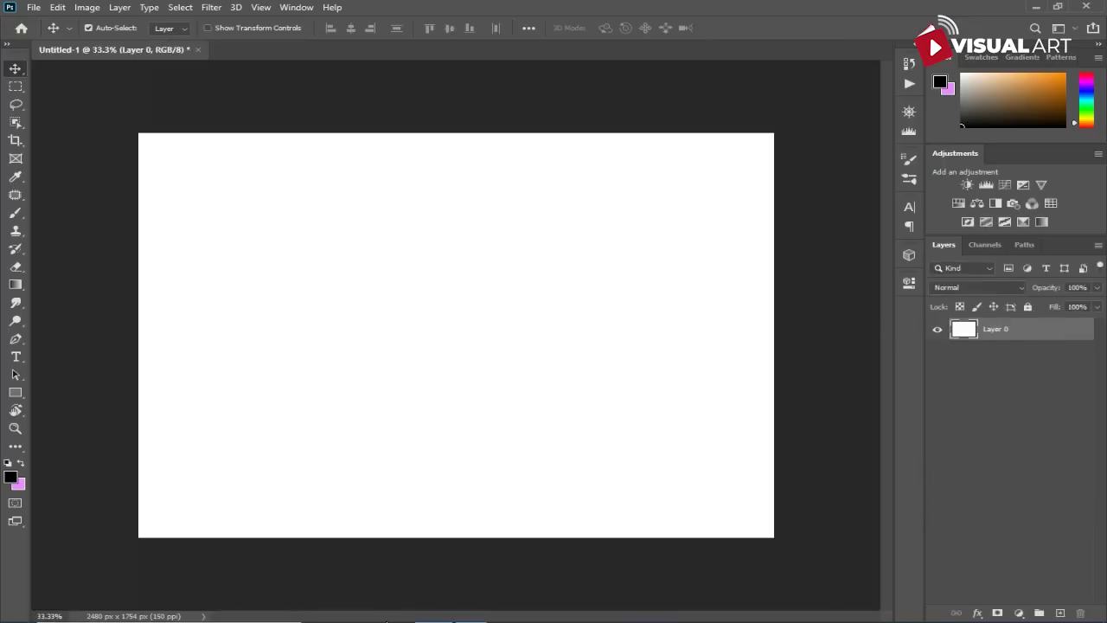
key("super+e")
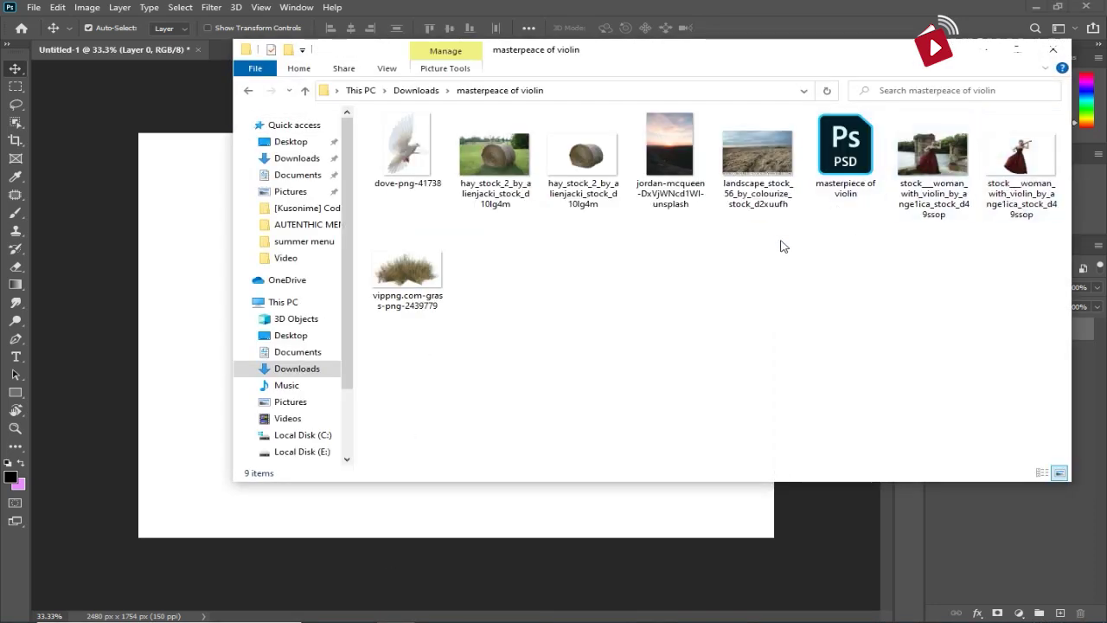
left_click_drag(754, 177, 212, 273)
Step: Flip the placed landscape horizontally, then fit it over the canvas at about 45.7% width and 37.7% height with a slight counter-clockwise tilt
right_click(405, 277)
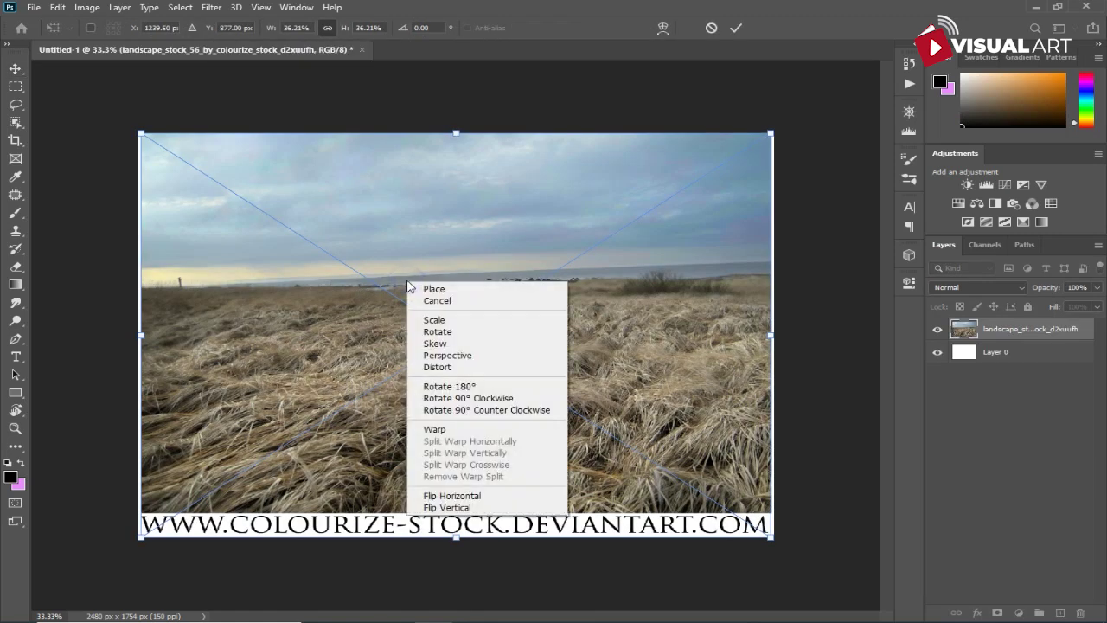
left_click(456, 495)
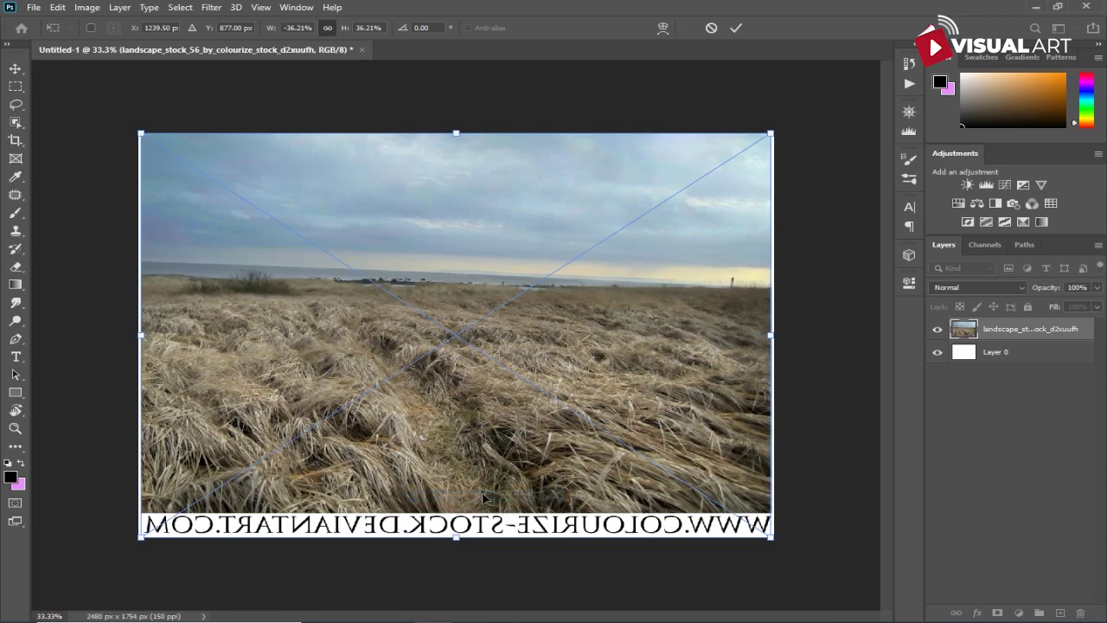
left_click_drag(774, 540, 857, 598)
left_click_drag(675, 437, 616, 435)
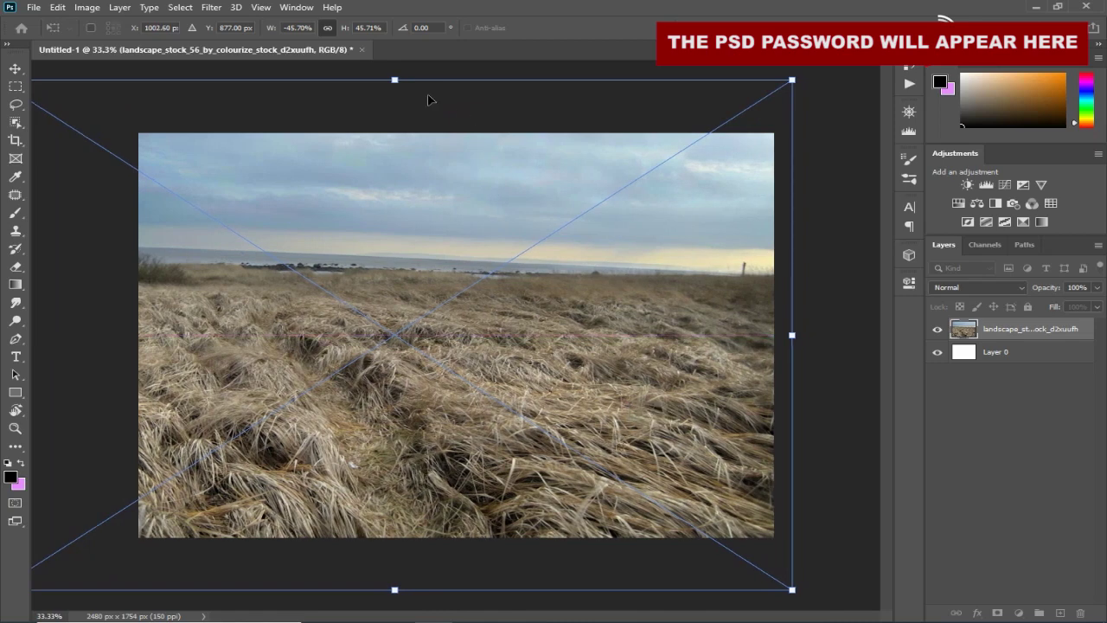
left_click_drag(395, 79, 397, 173)
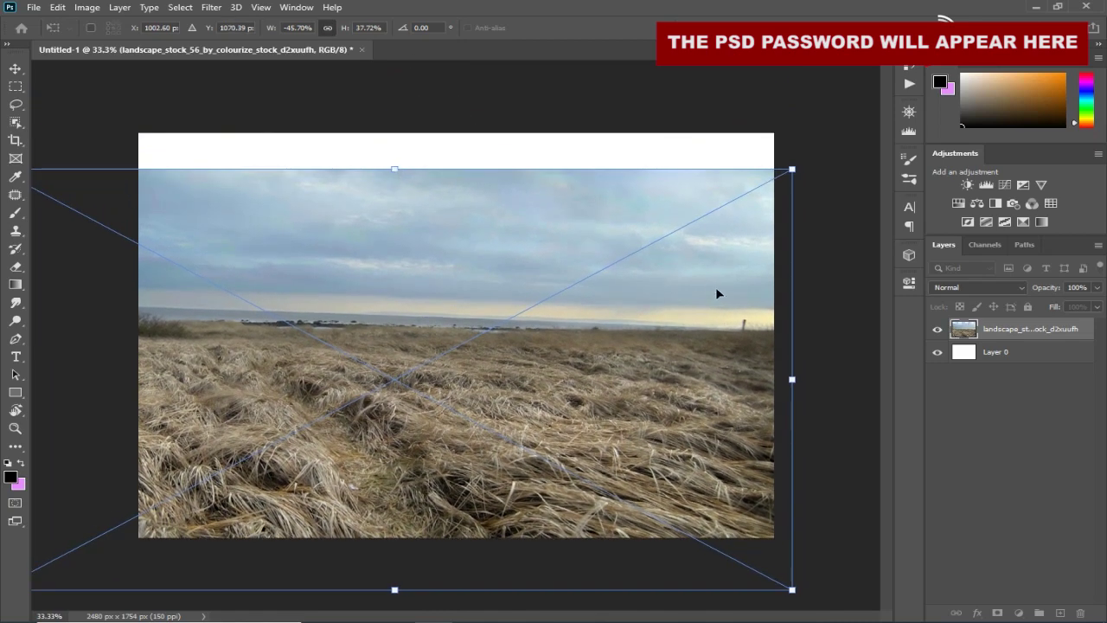
left_click_drag(807, 334, 800, 322)
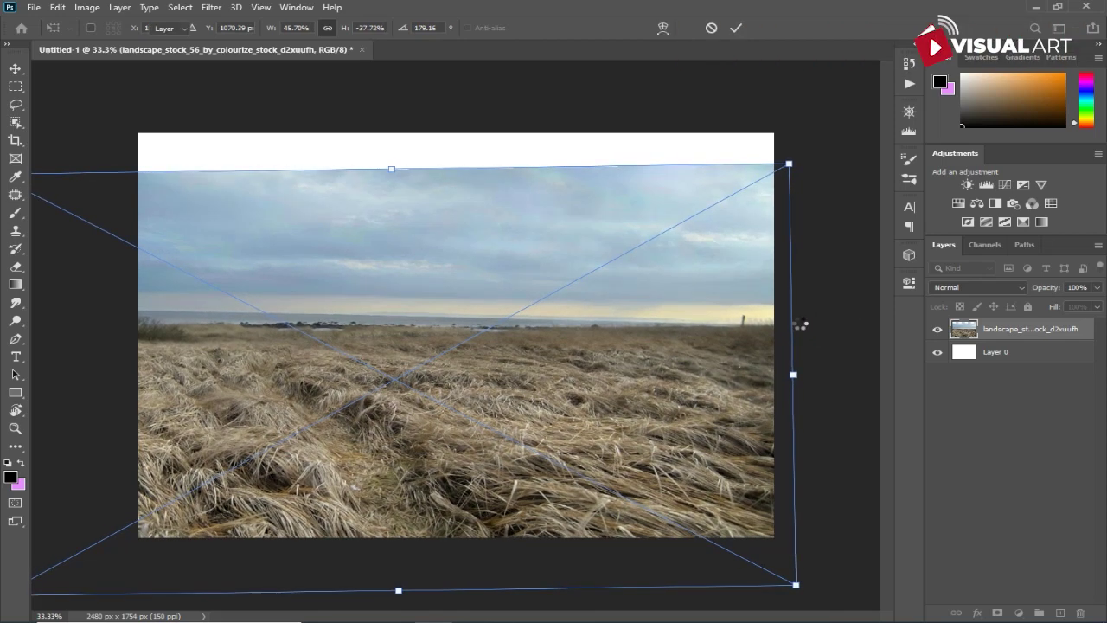
key("Return")
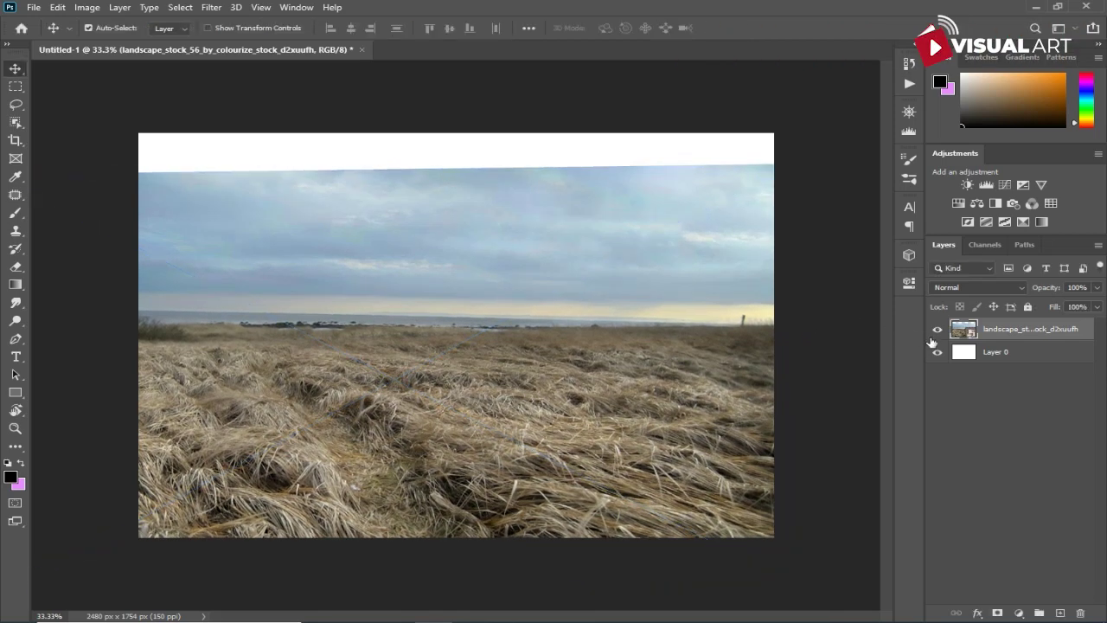
Step: Place the sunset sky photo between Layer 0 and the landscape, stretching it to about 32% width to span the canvas
left_click(1013, 352)
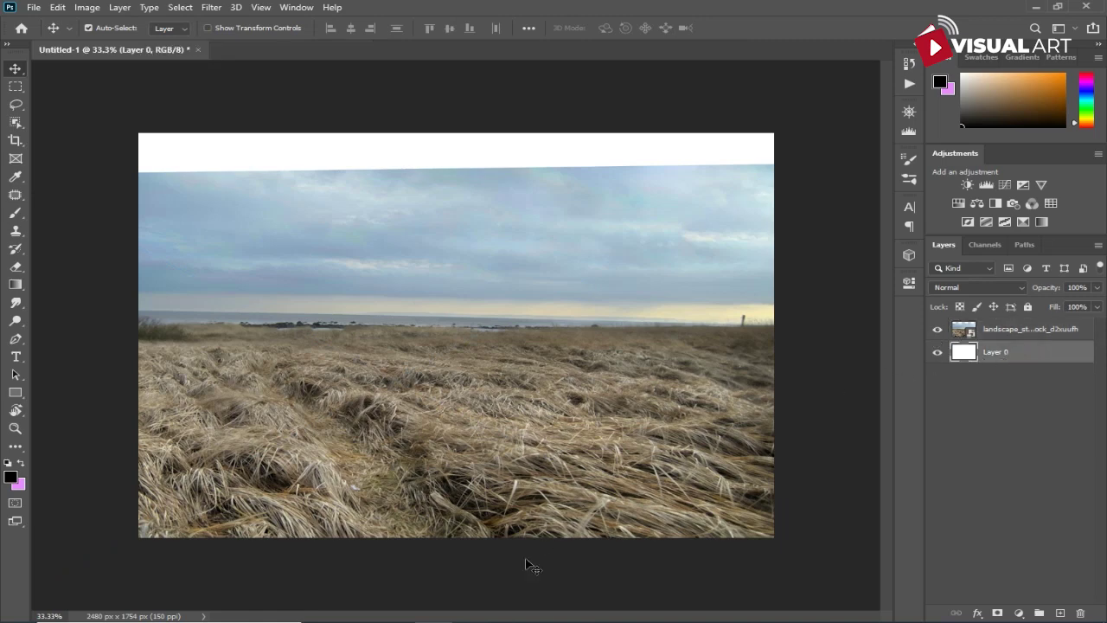
left_click(395, 608)
left_click_drag(671, 160, 207, 267)
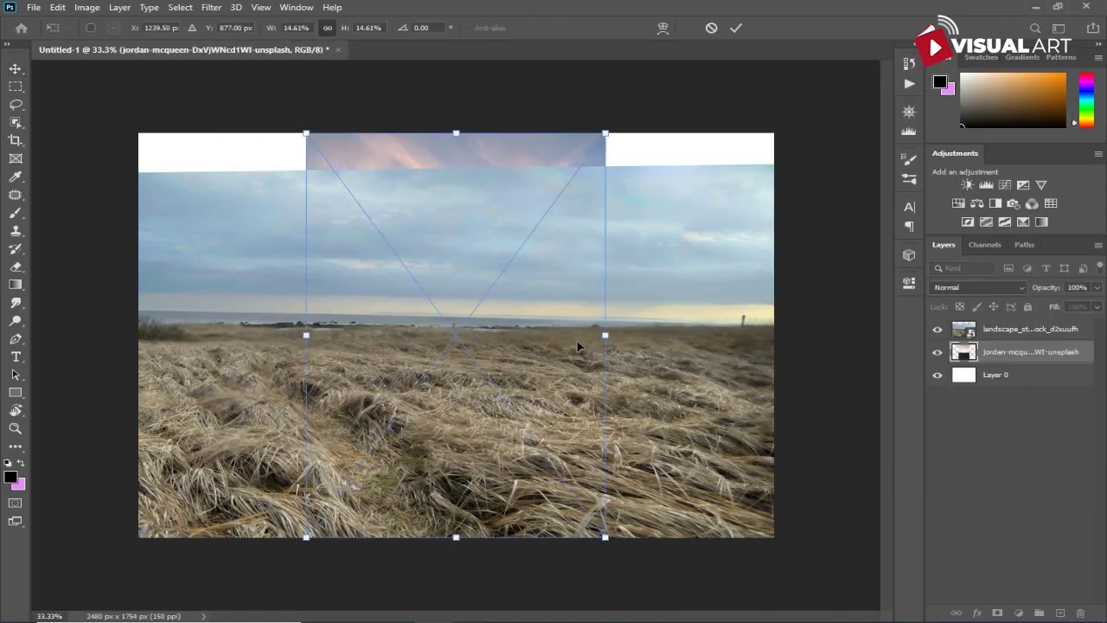
left_click_drag(604, 334, 791, 351)
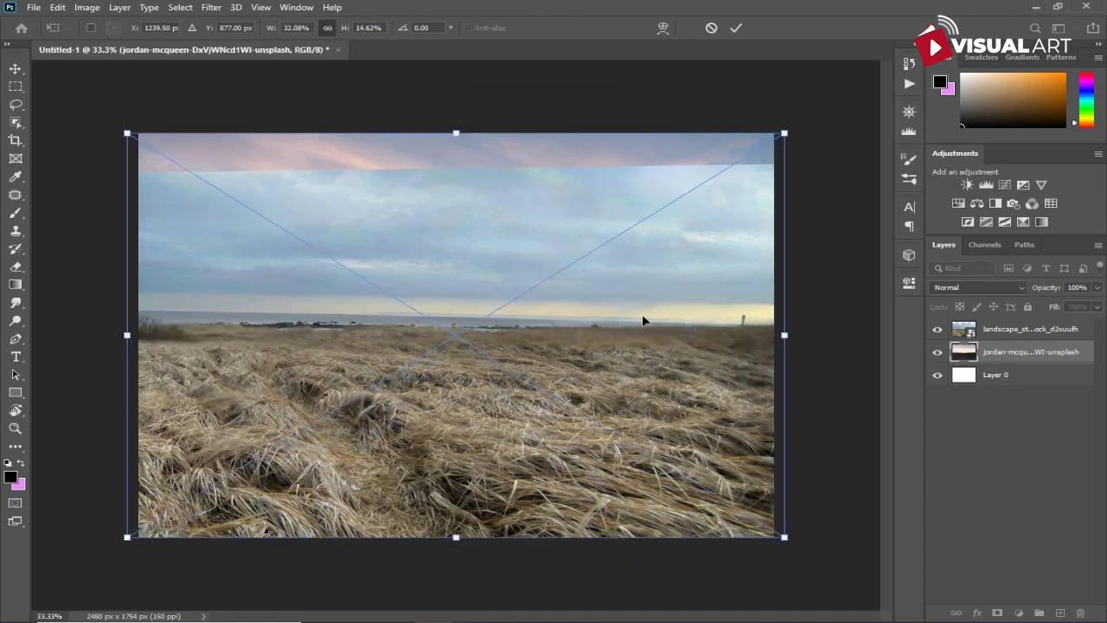
key("Return")
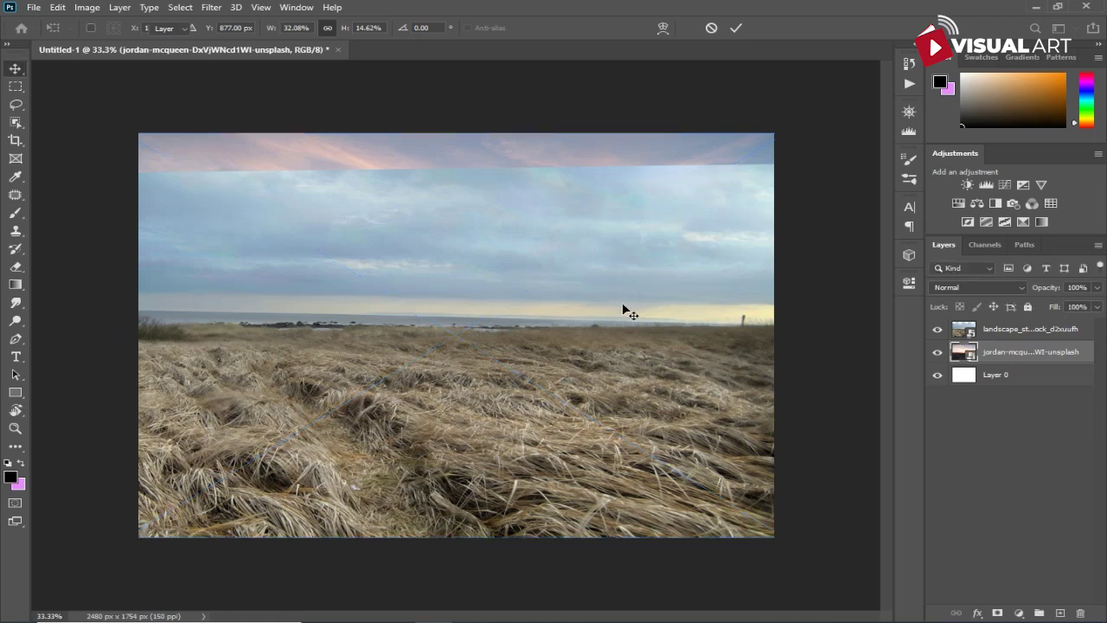
Step: Add a layer mask to the landscape and draw a short black-to-white gradient across the horizon to hide its original sky
left_click(1007, 331)
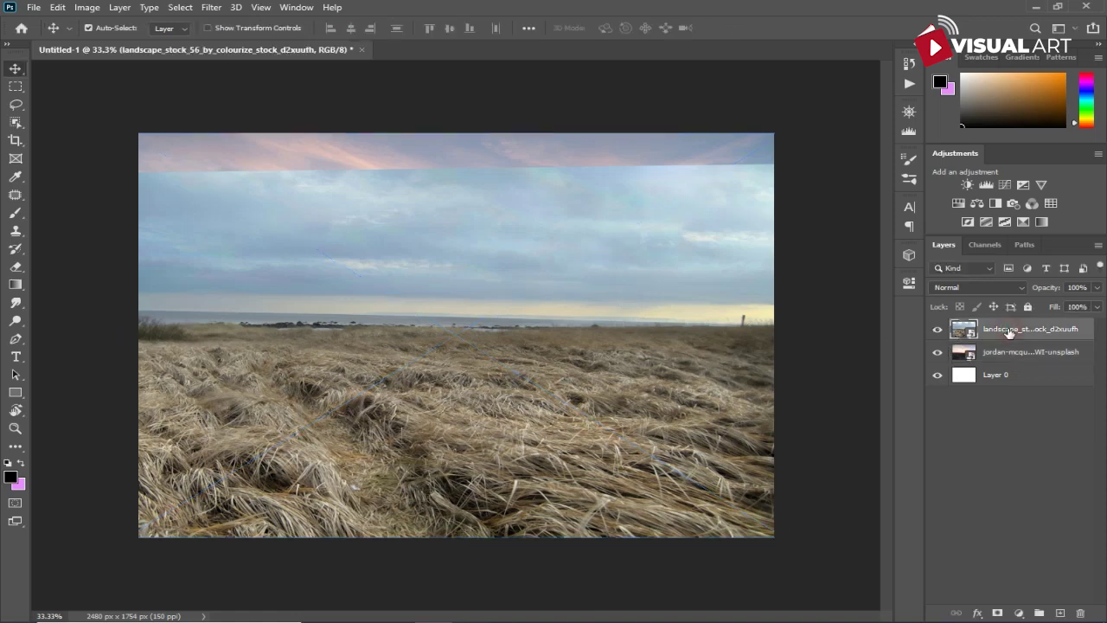
left_click(19, 282)
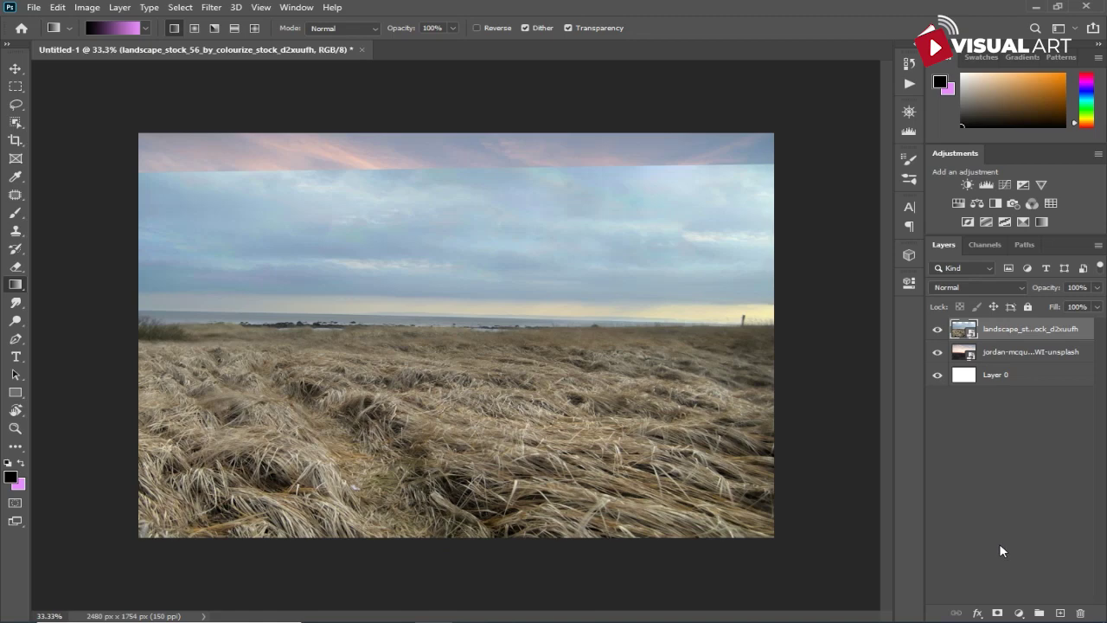
left_click(997, 613)
left_click_drag(464, 320, 461, 361)
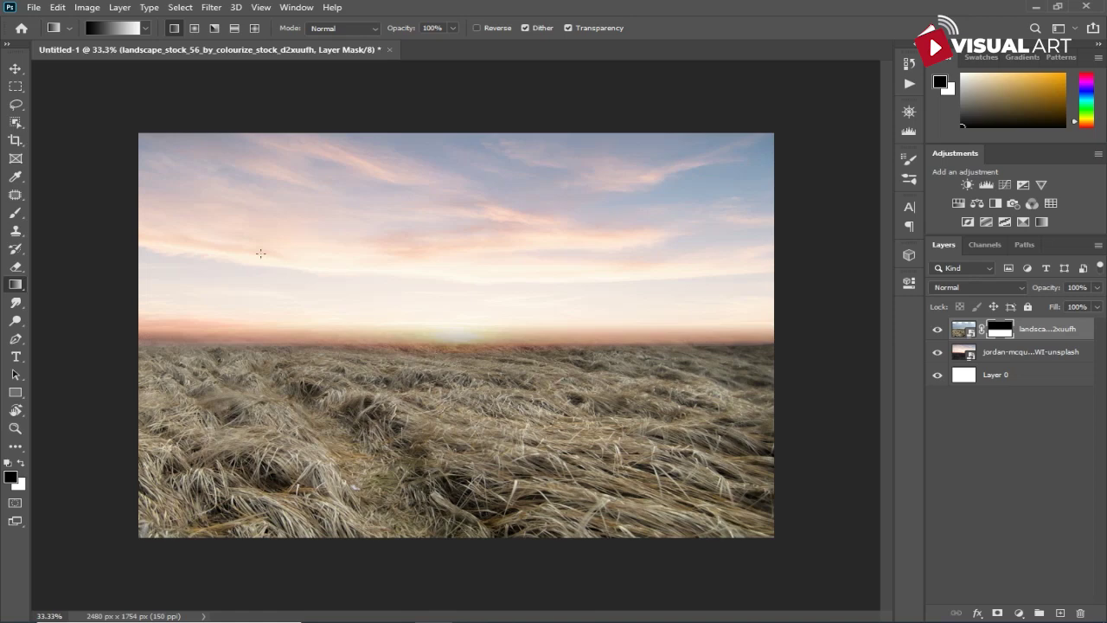
Step: Enlarge the sunset sky layer to about 33% width and 15% height and raise it so the sun sits on the horizon
left_click(16, 70)
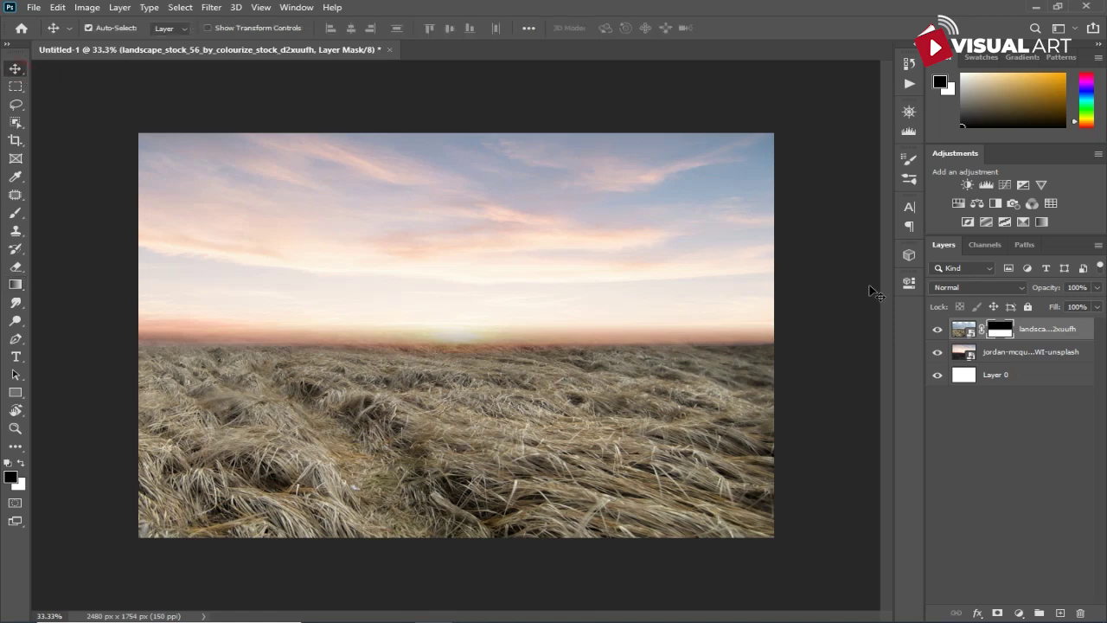
left_click(1013, 355)
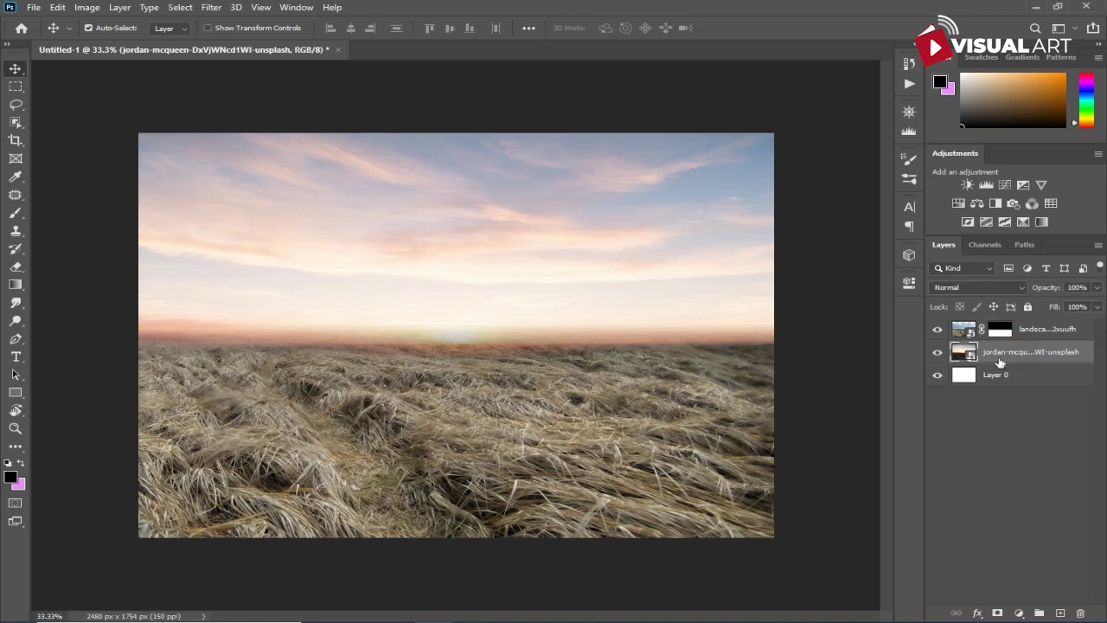
key("ctrl+t")
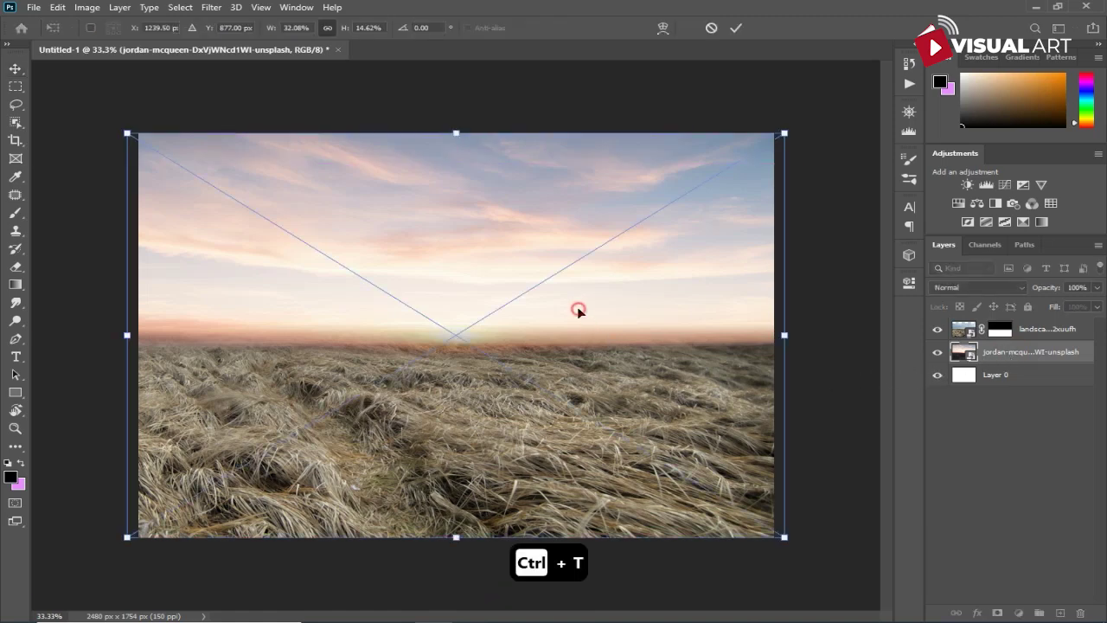
left_click_drag(783, 134, 802, 125)
left_click_drag(642, 247, 639, 228)
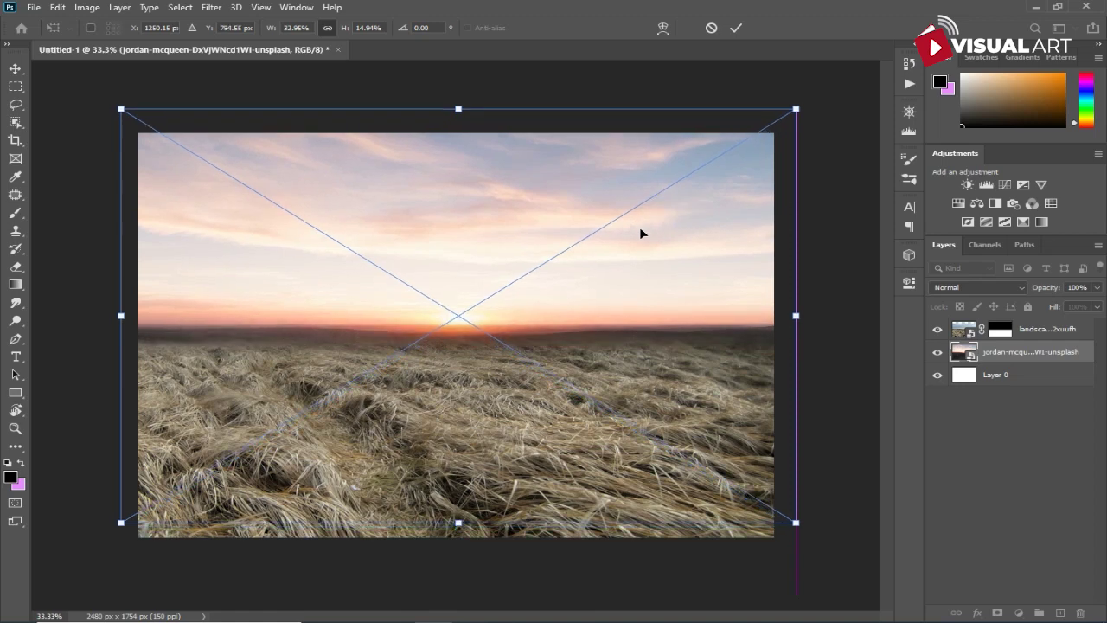
key("Return")
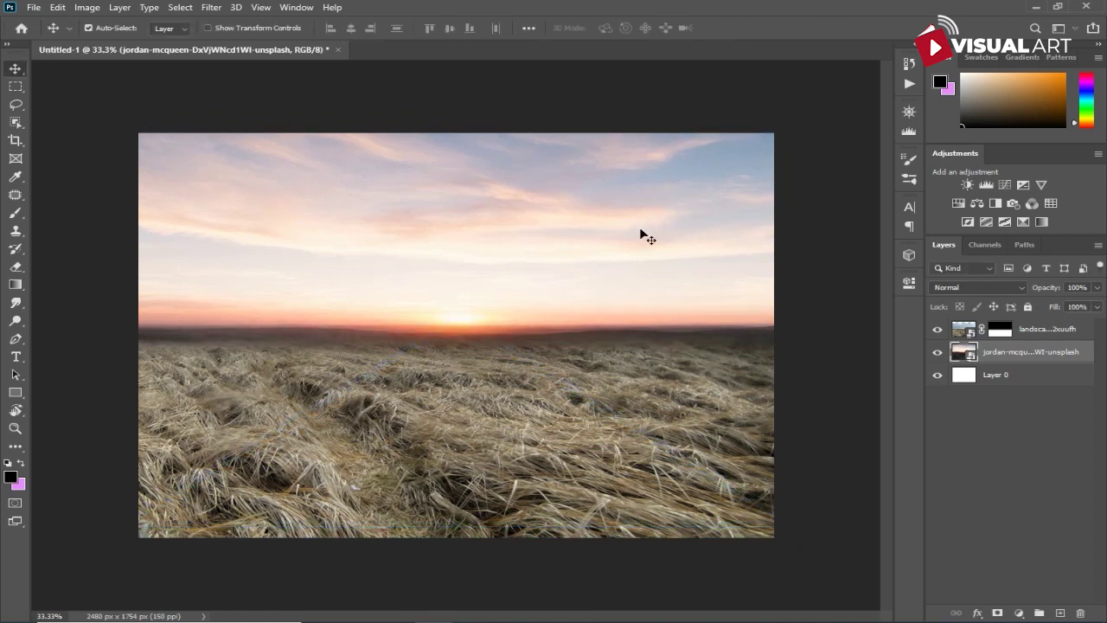
Step: Add a Brightness/Contrast adjustment clipped to the landscape layer, with Brightness -6 and Contrast 26
left_click(1048, 336)
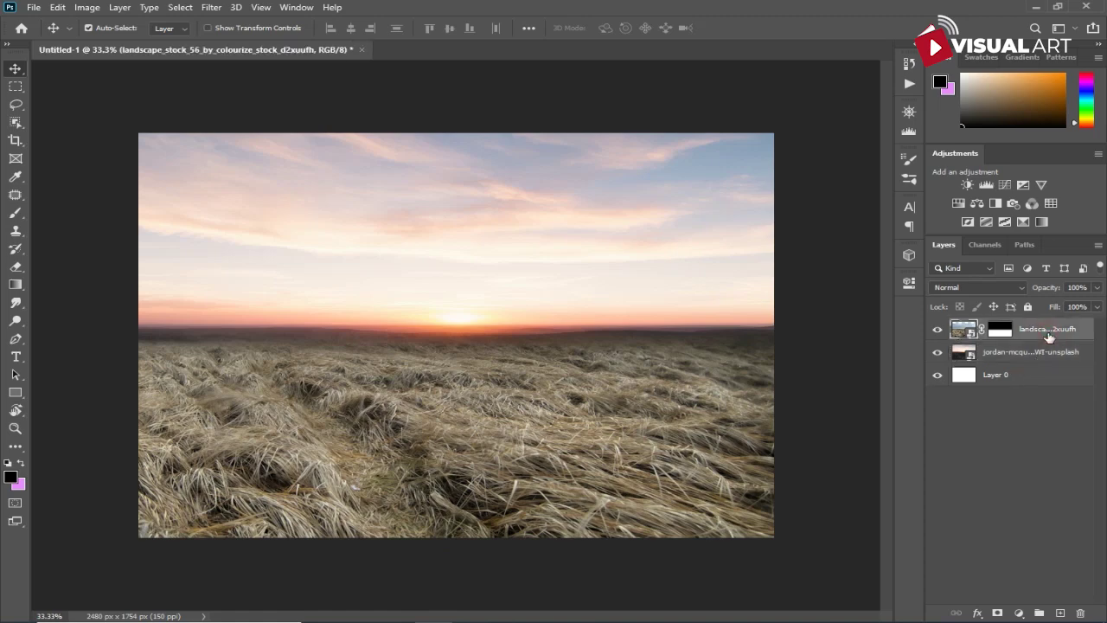
left_click(1017, 612)
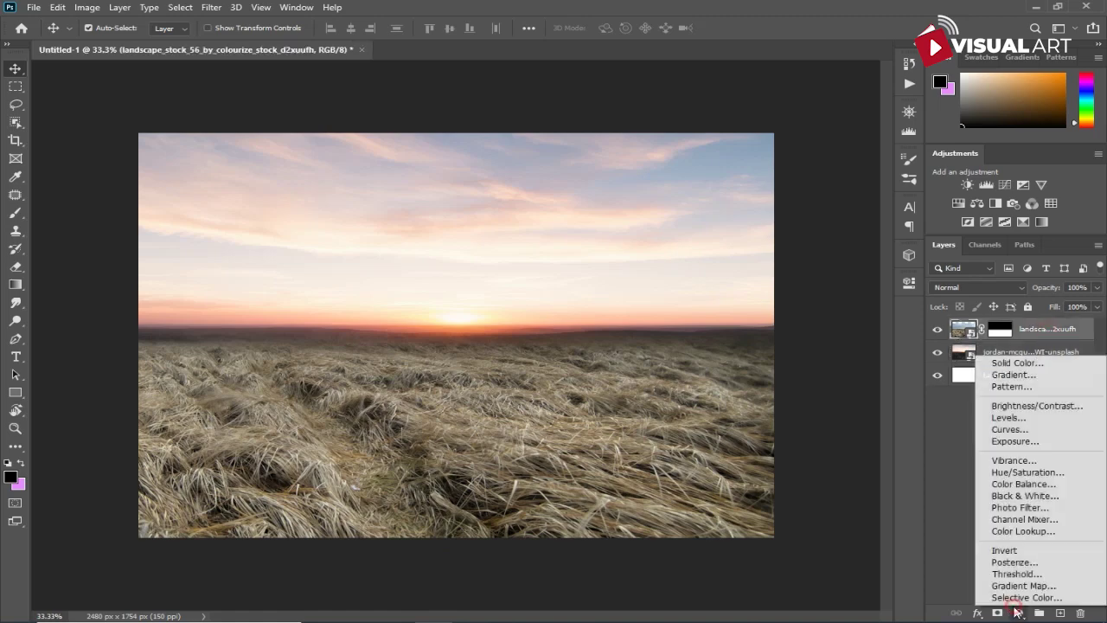
left_click(1041, 407)
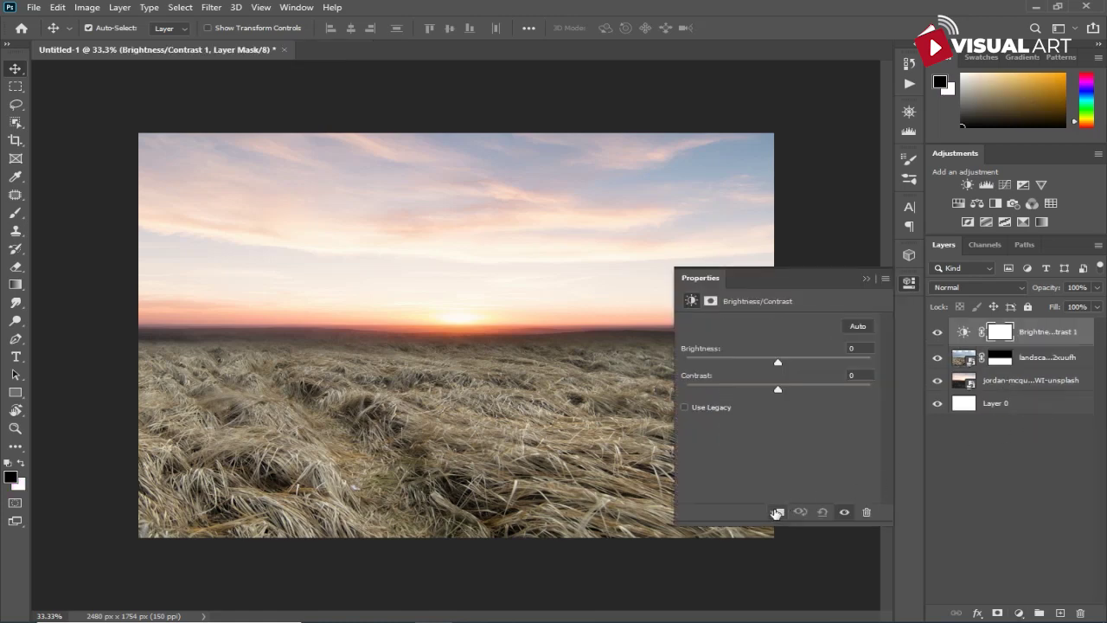
left_click(776, 511)
left_click_drag(777, 392, 798, 389)
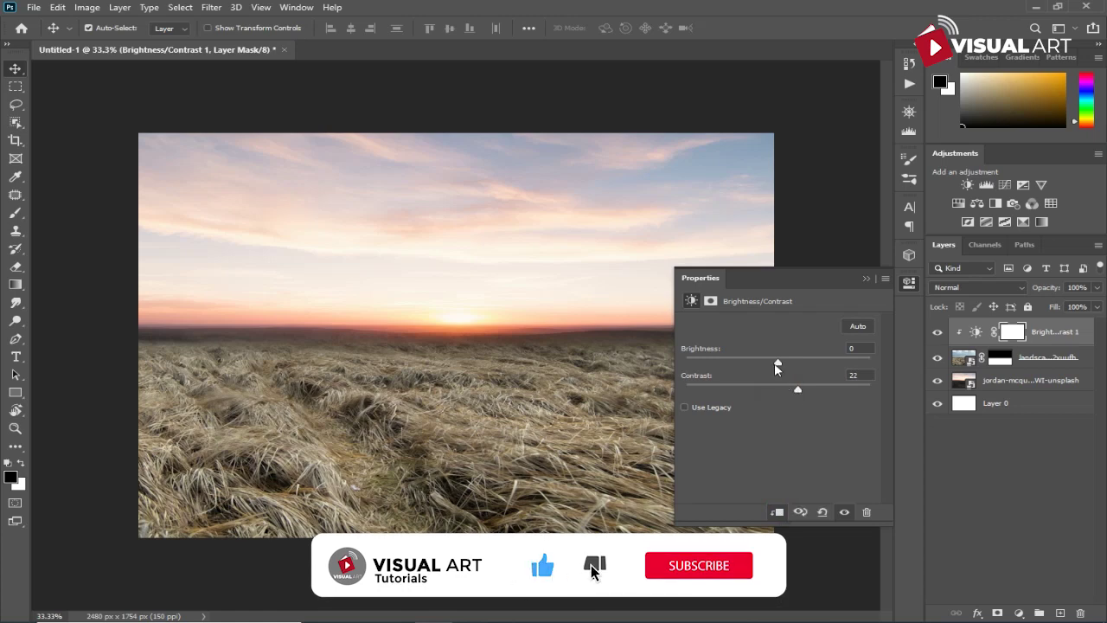
left_click(774, 361)
left_click_drag(797, 390, 801, 388)
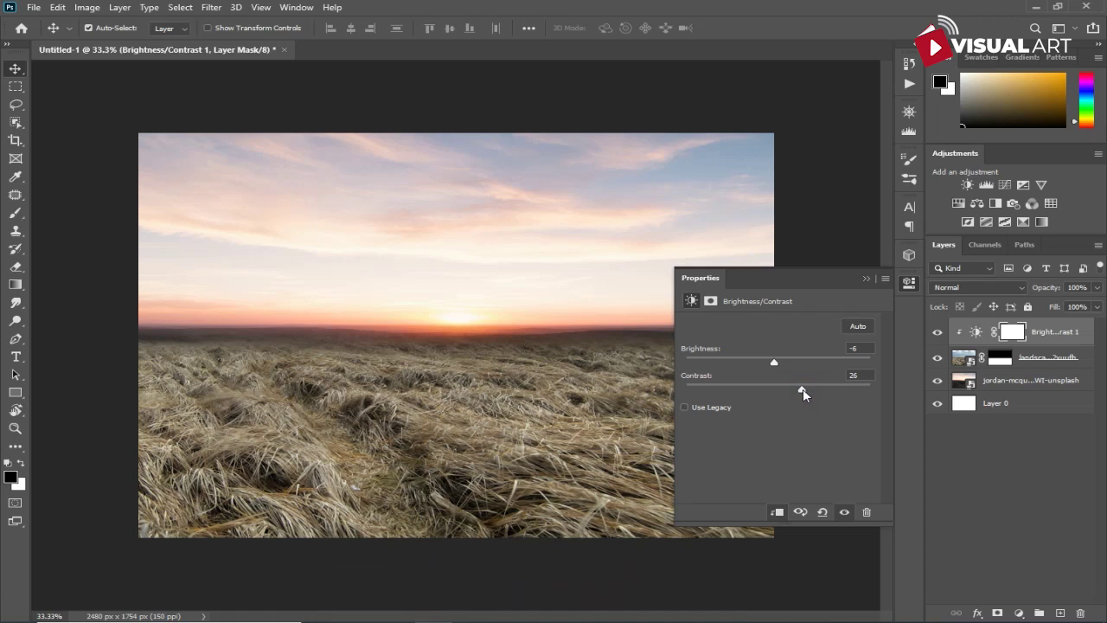
left_click(866, 278)
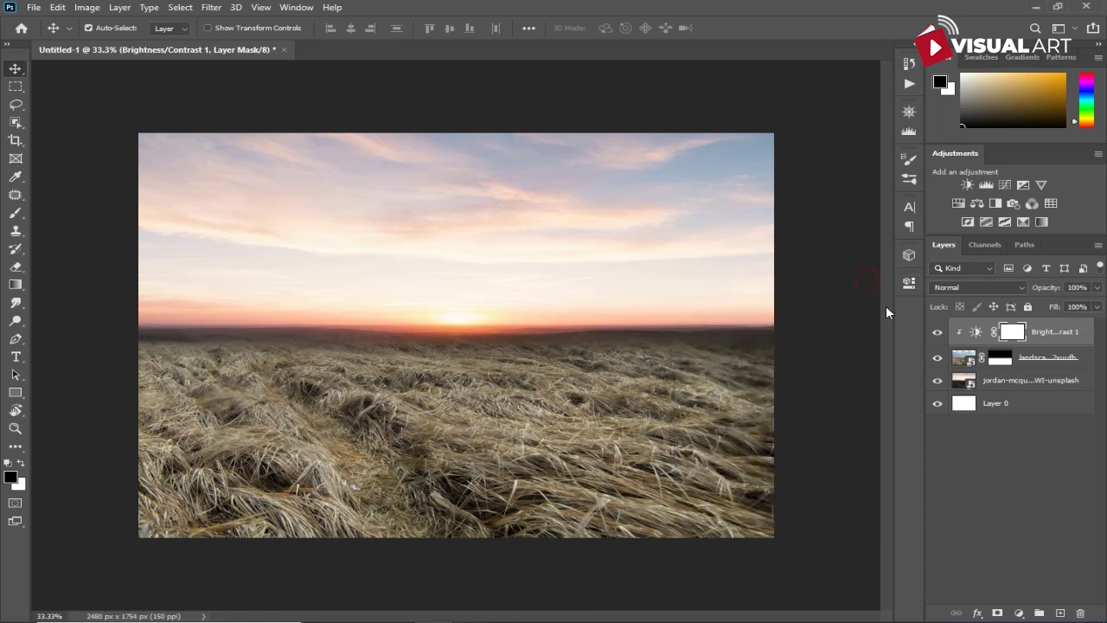
Step: Add a clipped Color Balance adjustment for the landscape, setting the midtones to Cyan/Red +17 and Yellow/Blue -7
left_click(1019, 612)
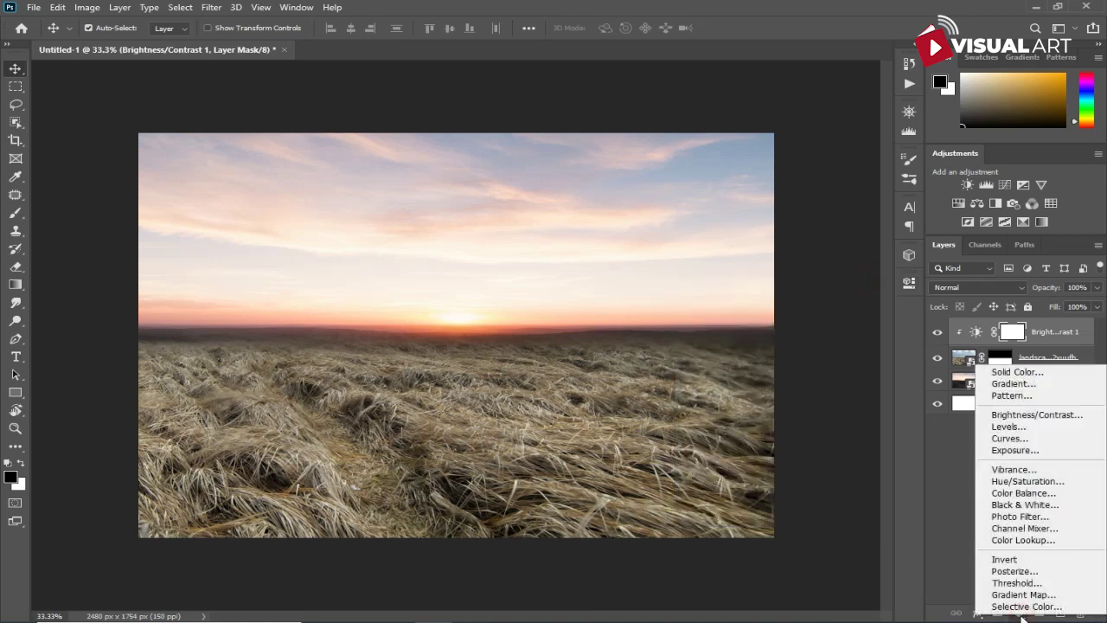
left_click(1027, 492)
left_click(779, 510)
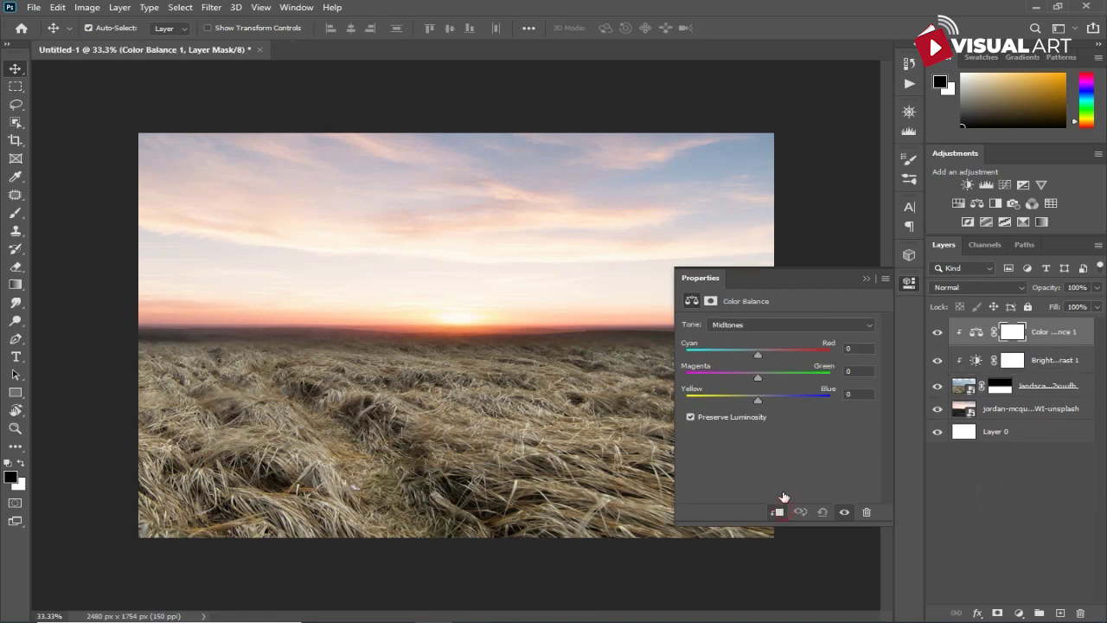
left_click_drag(757, 399, 752, 399)
left_click_drag(756, 349, 761, 348)
Step: Add a clipped Hue/Saturation adjustment for the landscape and slightly lower its saturation
left_click(1019, 612)
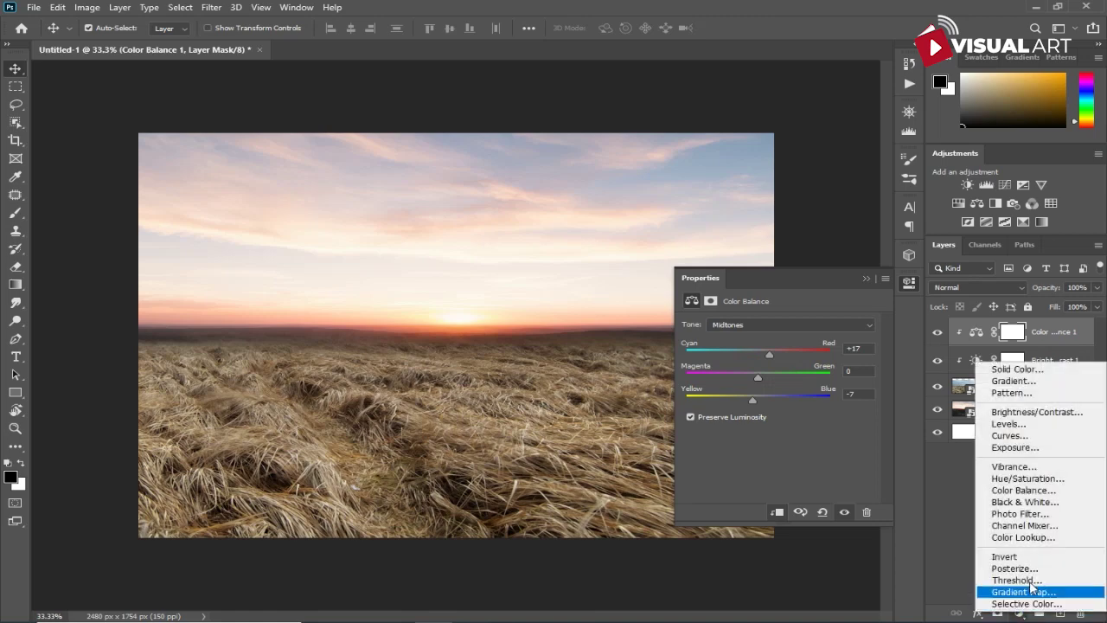
left_click(1029, 479)
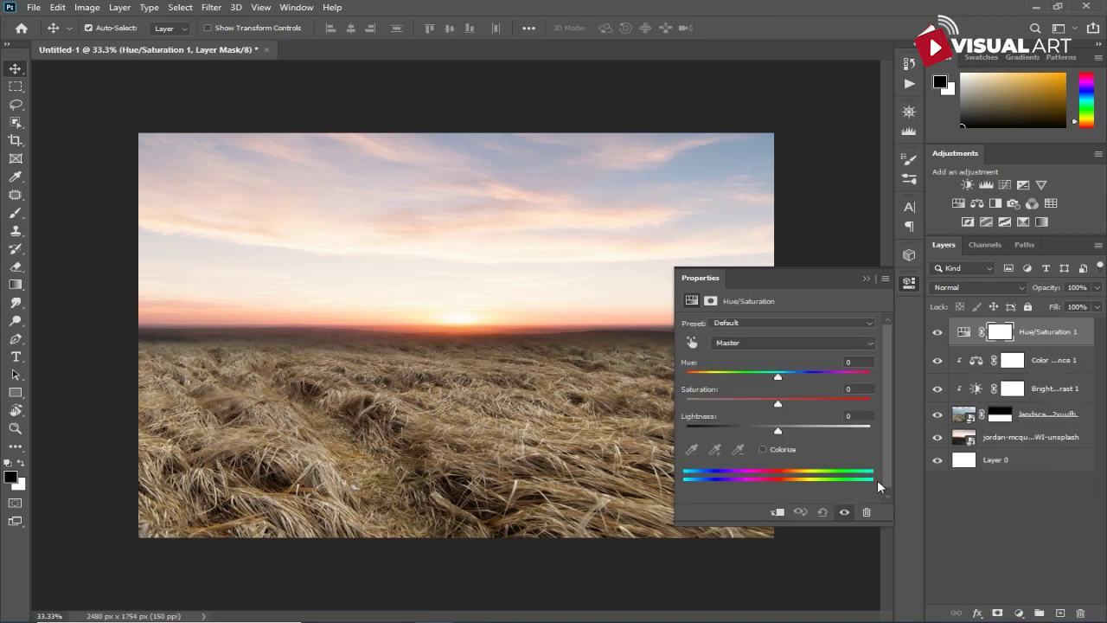
left_click(775, 510)
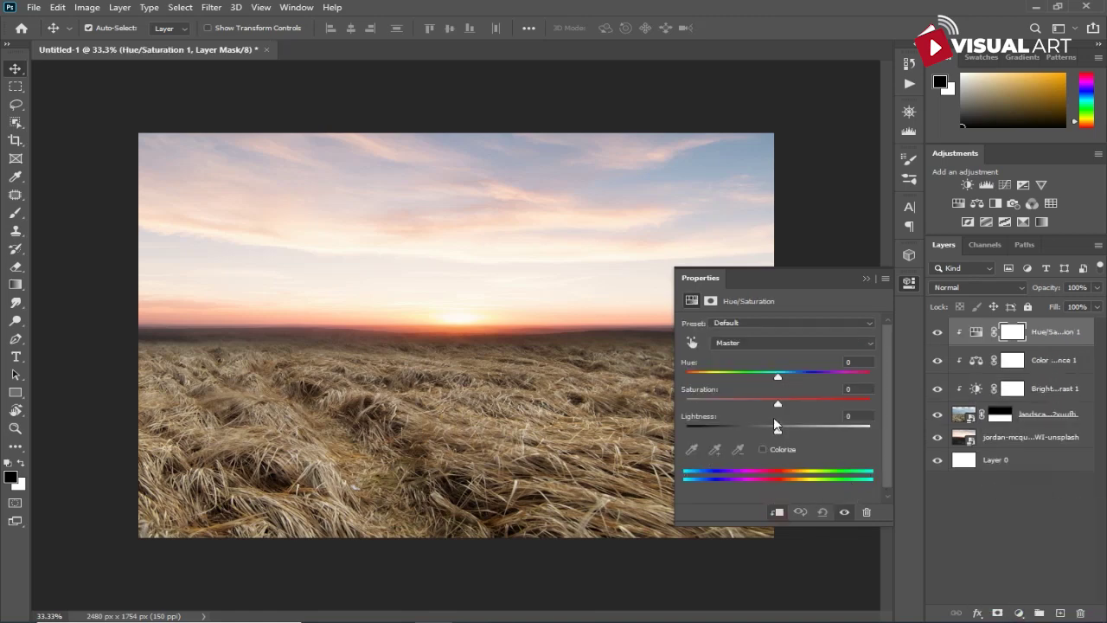
left_click_drag(780, 398, 777, 405)
left_click(866, 278)
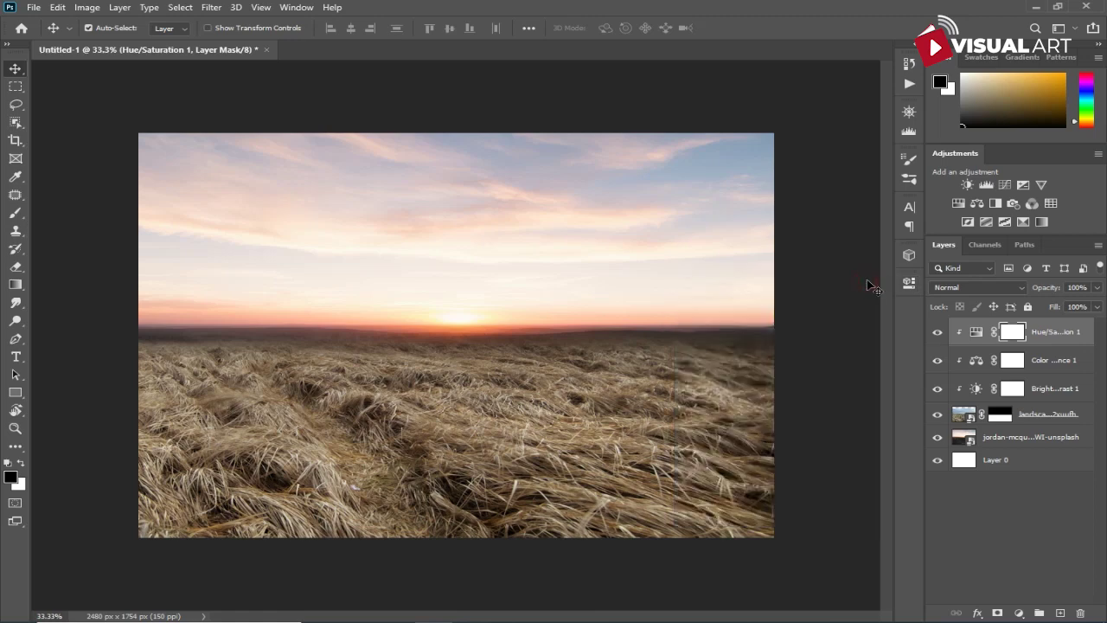
Step: Group the landscape layer with its three clipped adjustments and name the group ground
left_click(1051, 420, "shift")
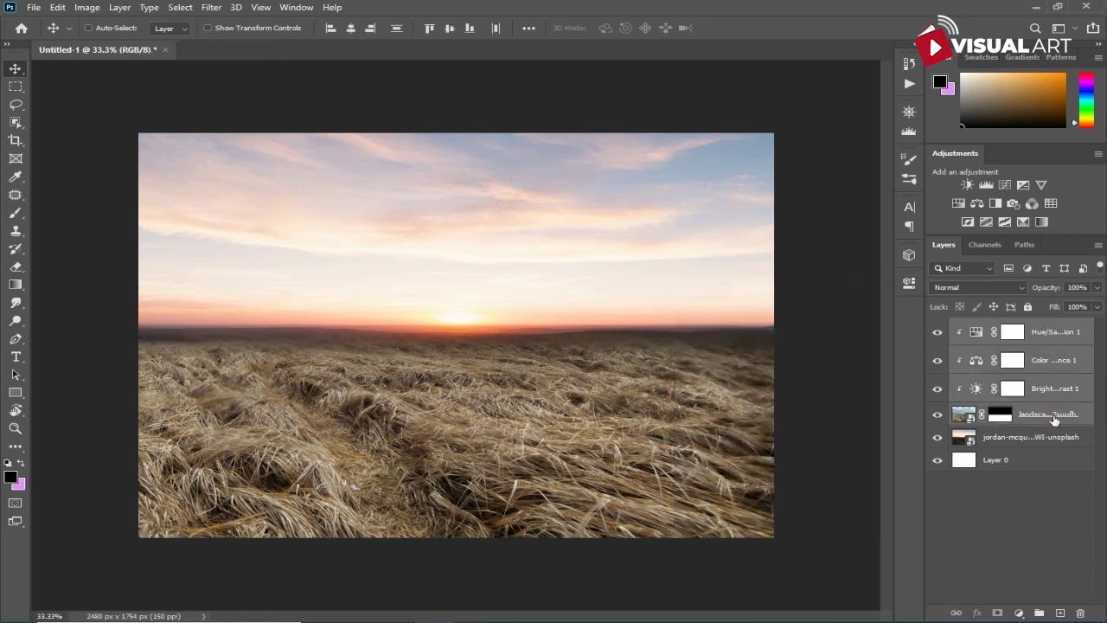
key("ctrl+g")
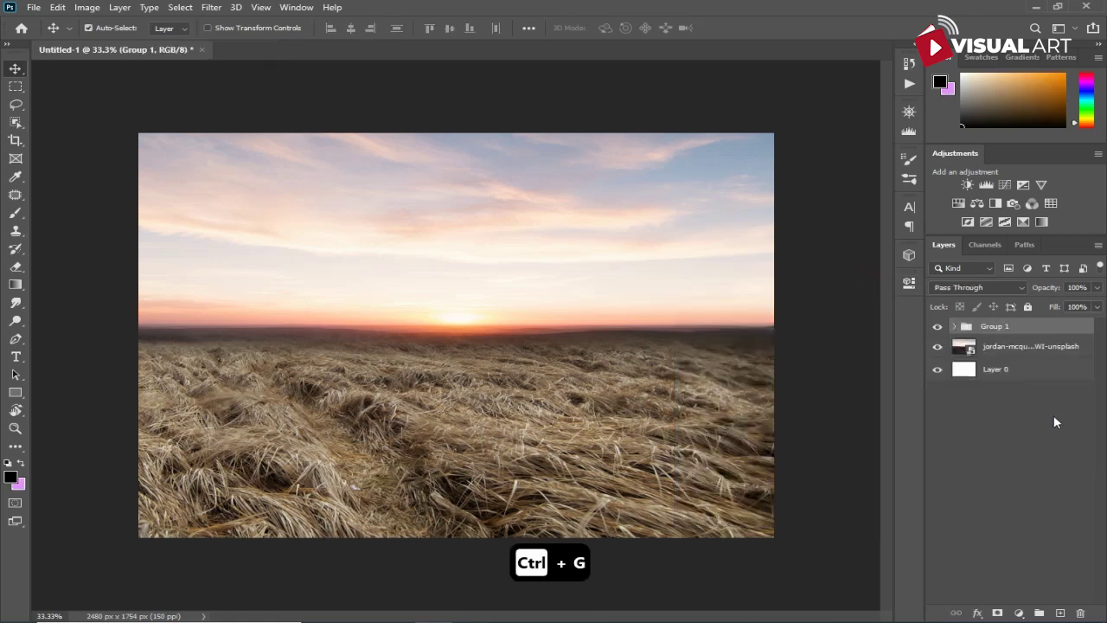
double_click(994, 328)
type("c")
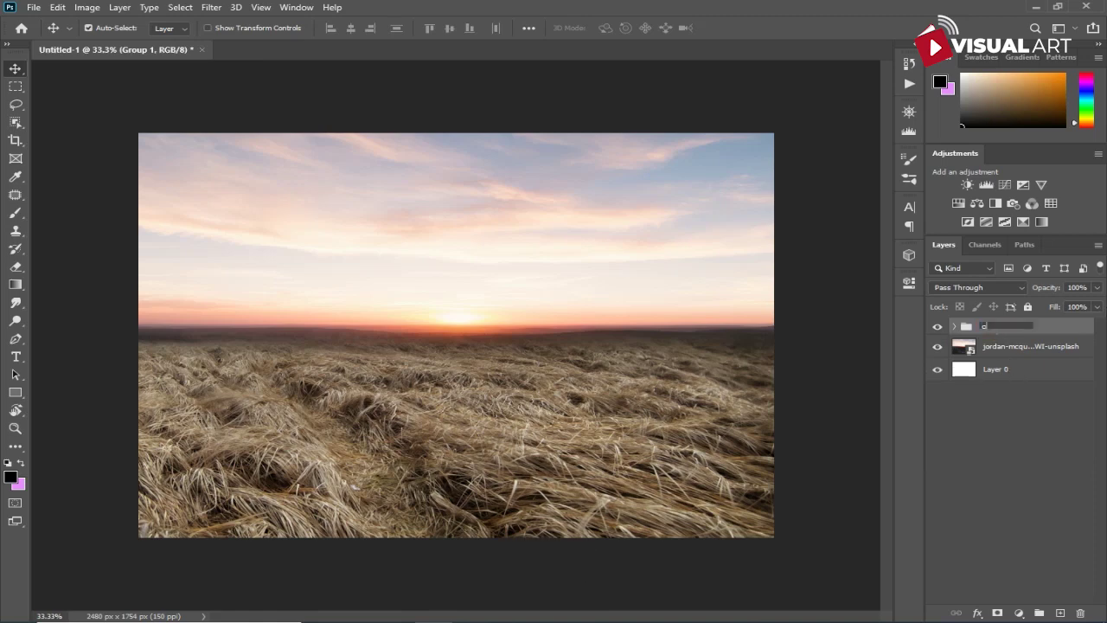
key("Return")
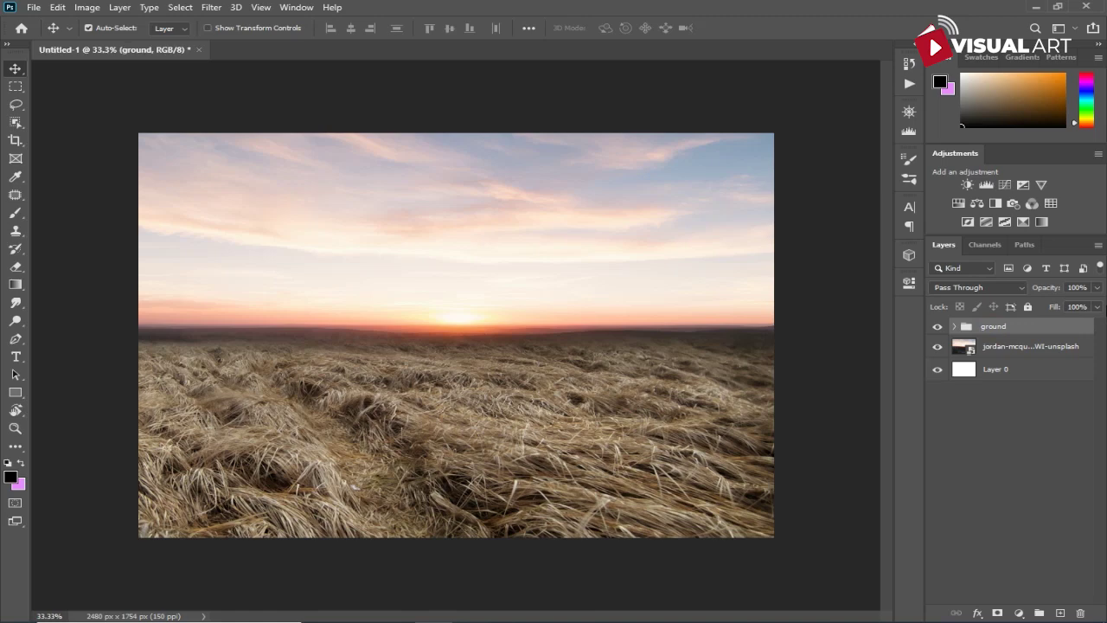
Step: Add a Brightness/Contrast adjustment clipped to the sunset sky layer, with Brightness -35 and Contrast -3
left_click(1055, 349)
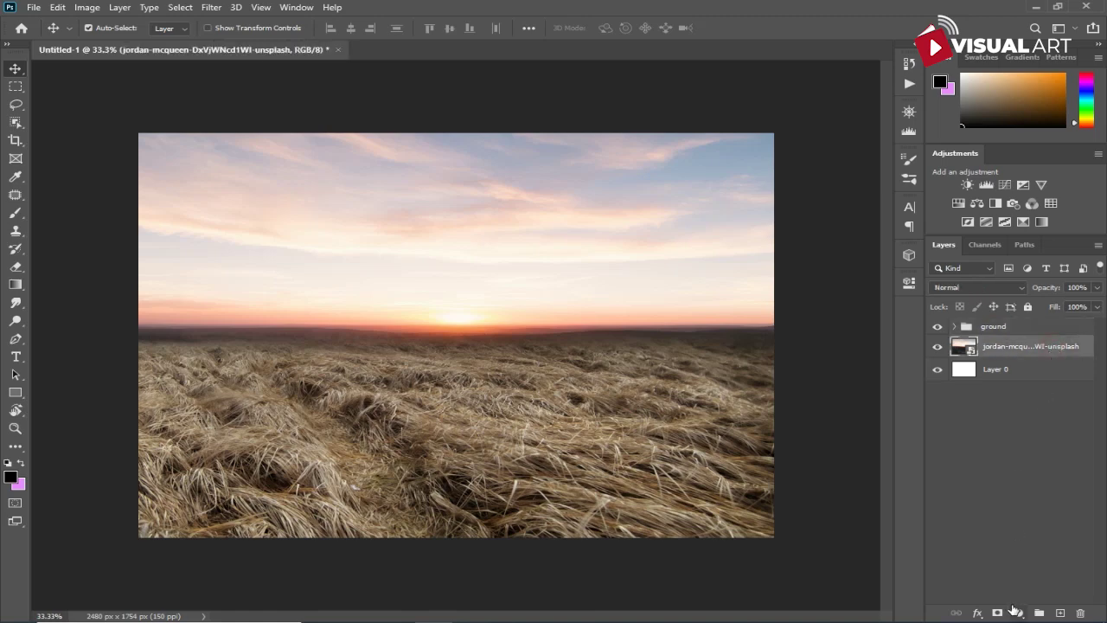
left_click(1015, 611)
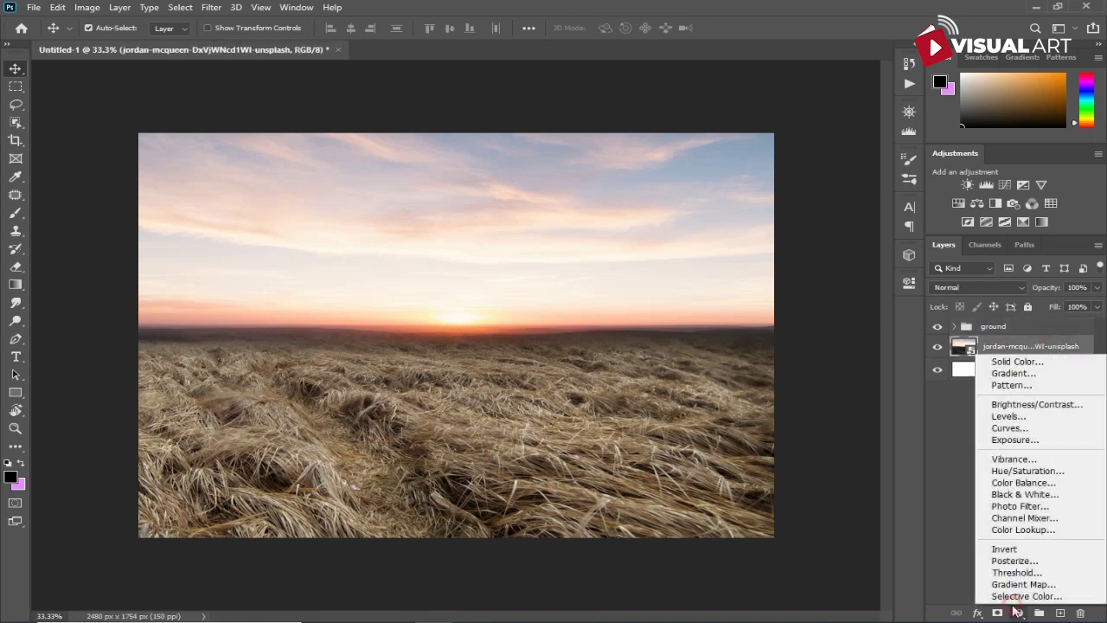
left_click(1034, 405)
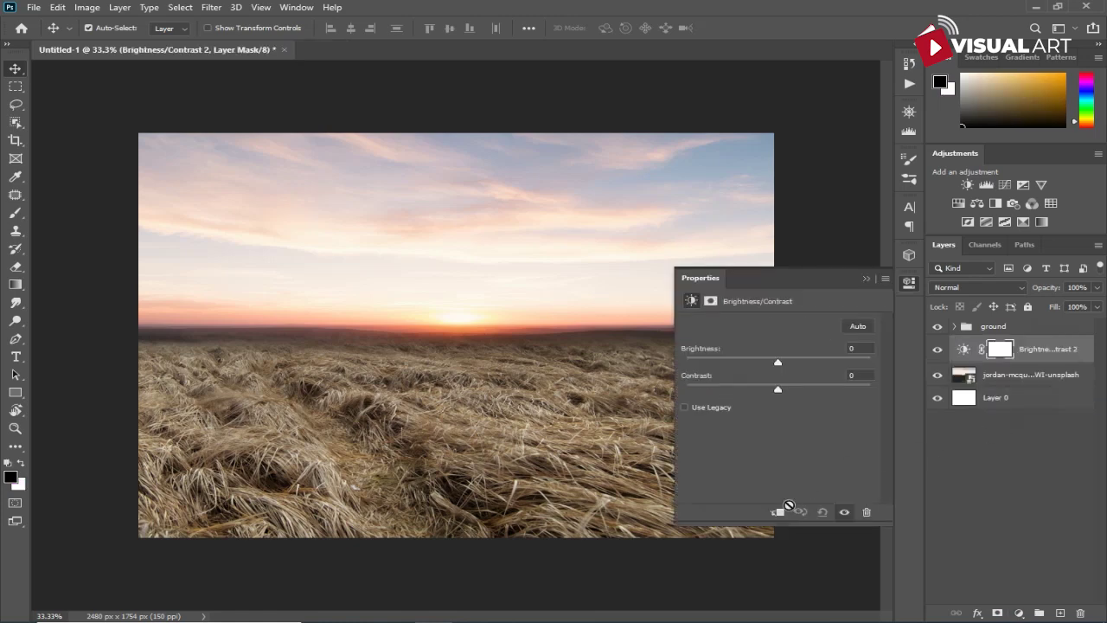
left_click(778, 511)
left_click_drag(777, 362, 768, 361)
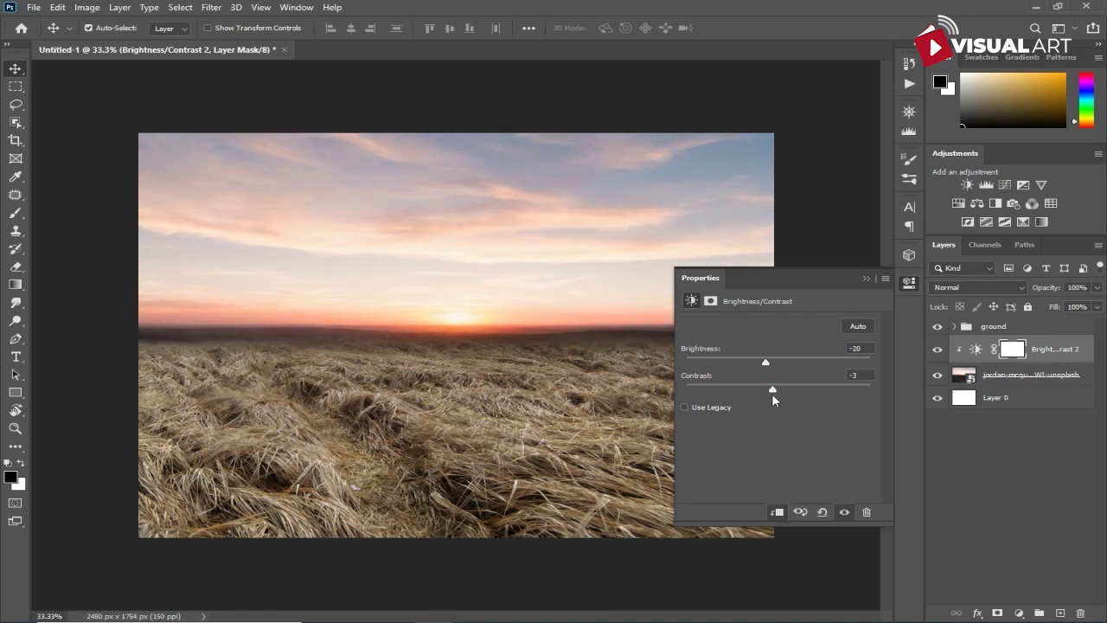
left_click_drag(767, 365, 760, 365)
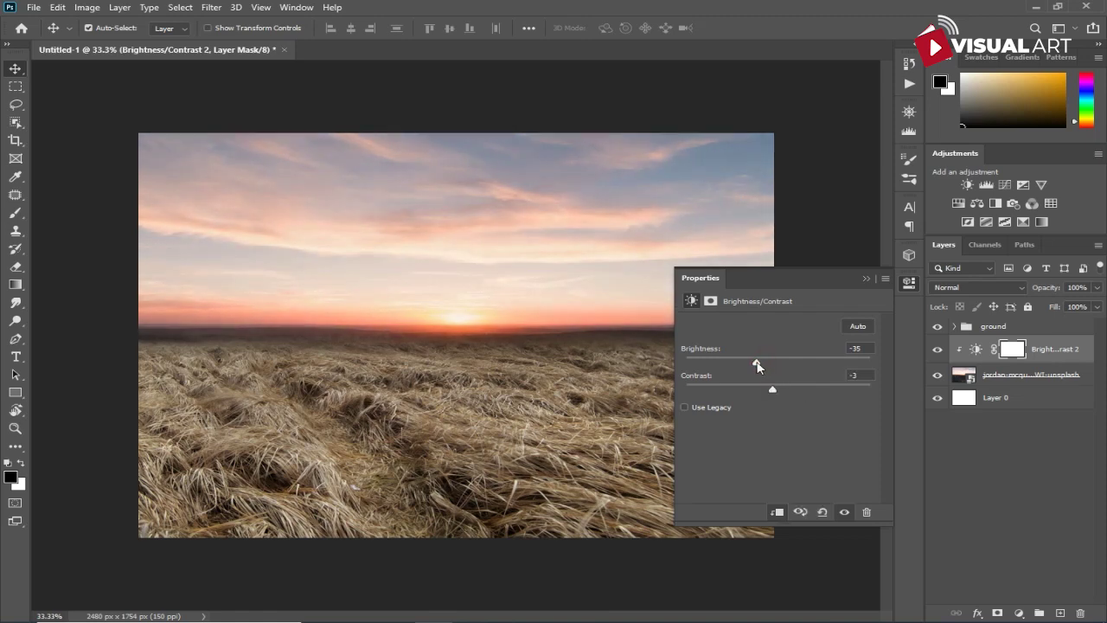
left_click(863, 278)
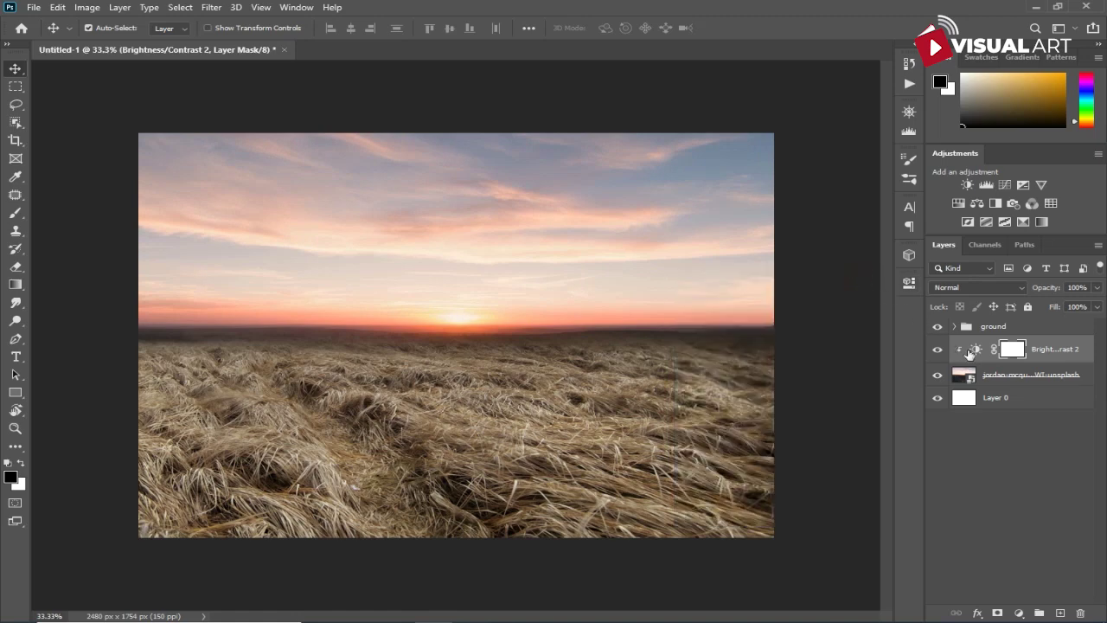
Step: Apply a Gaussian Blur with a 5-pixel radius to the sunset sky layer
left_click(1007, 374)
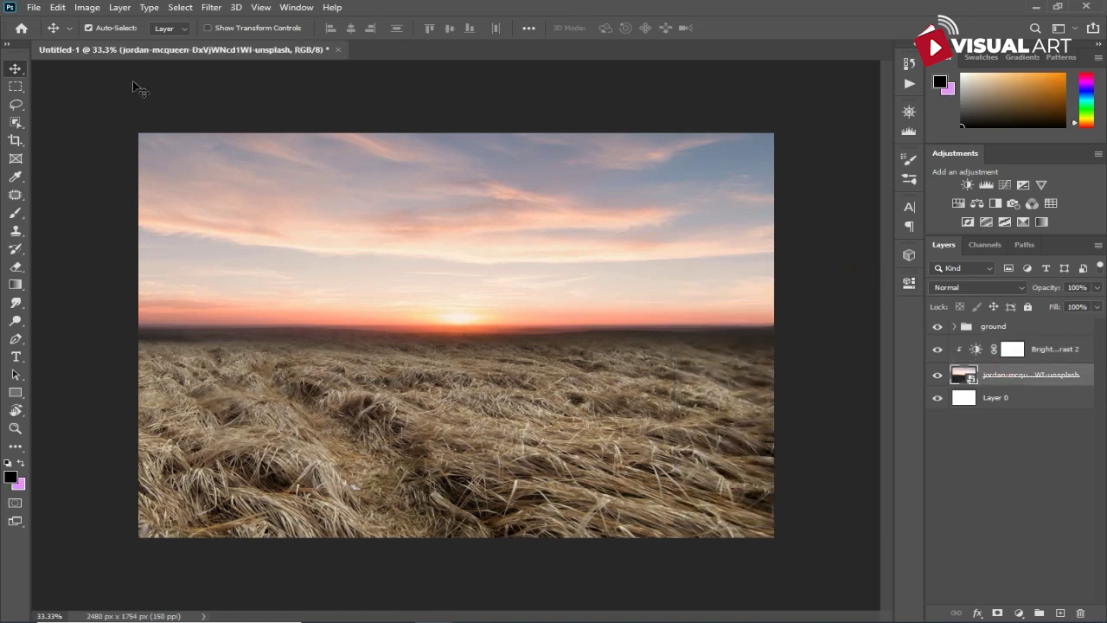
left_click(210, 8)
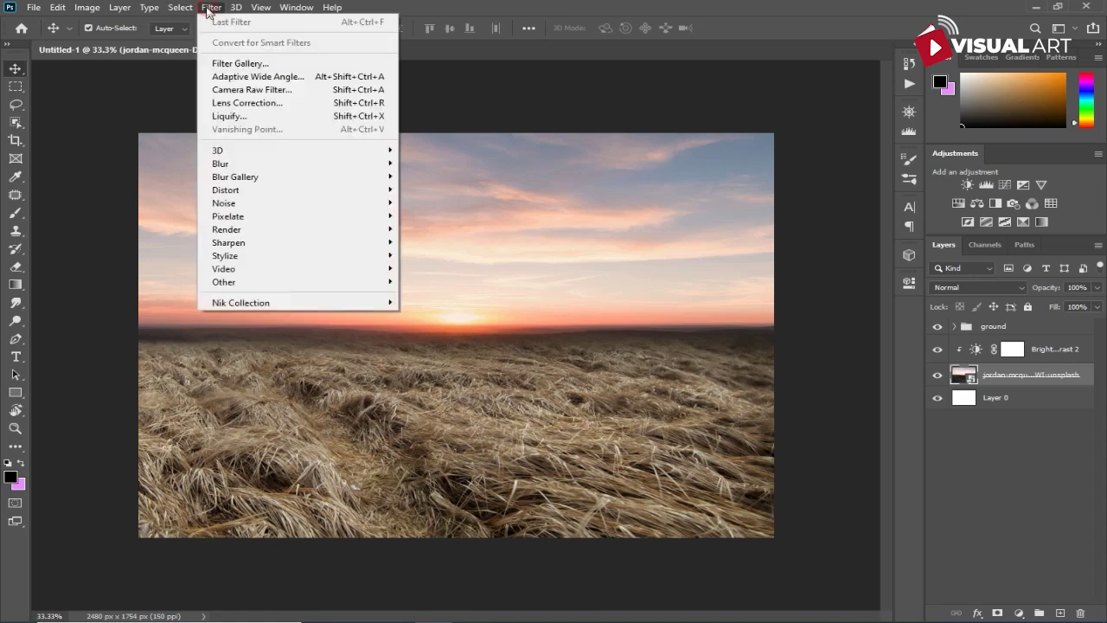
mouse_move(232, 171)
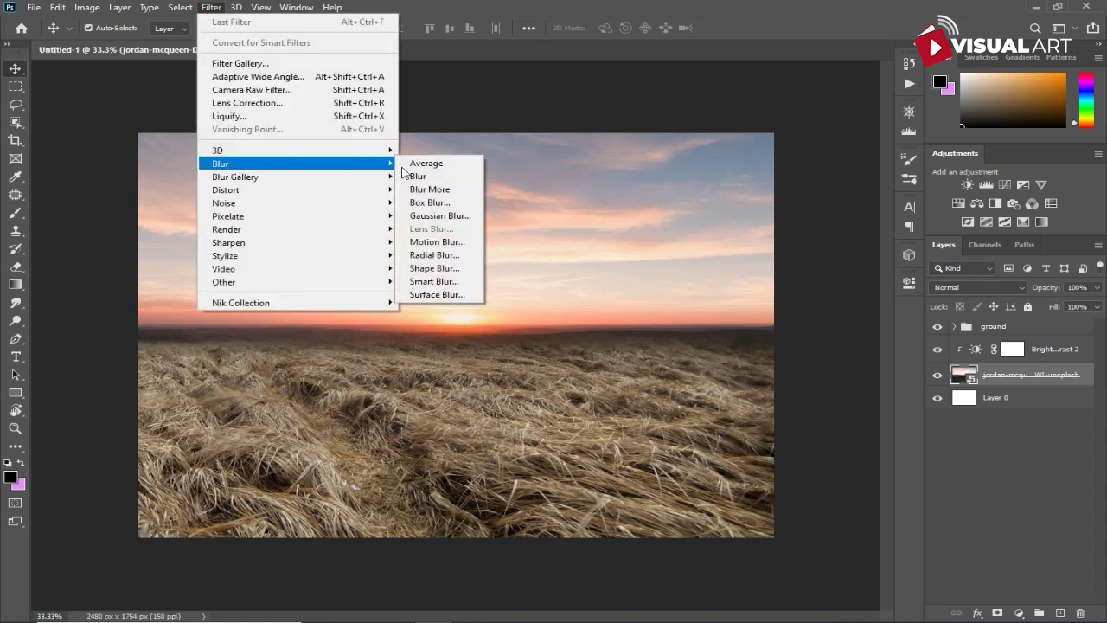
left_click(428, 216)
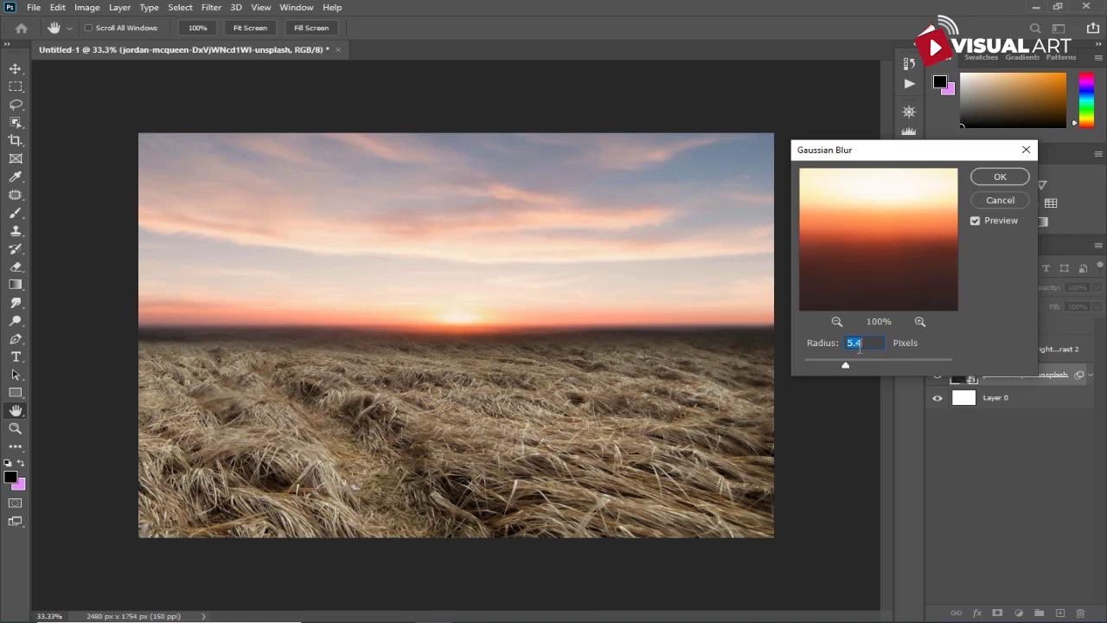
type("5")
left_click(993, 176)
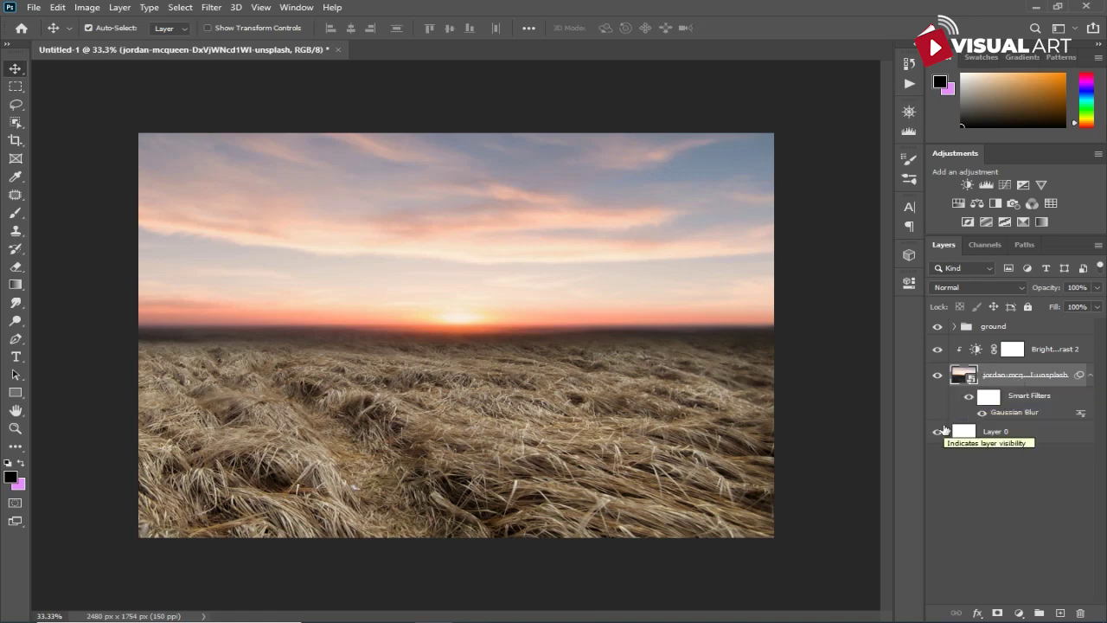
Step: Place the cut-out hay_stock_2 hay bale image from the masterpeace of violin folder above the ground group
left_click(1023, 328)
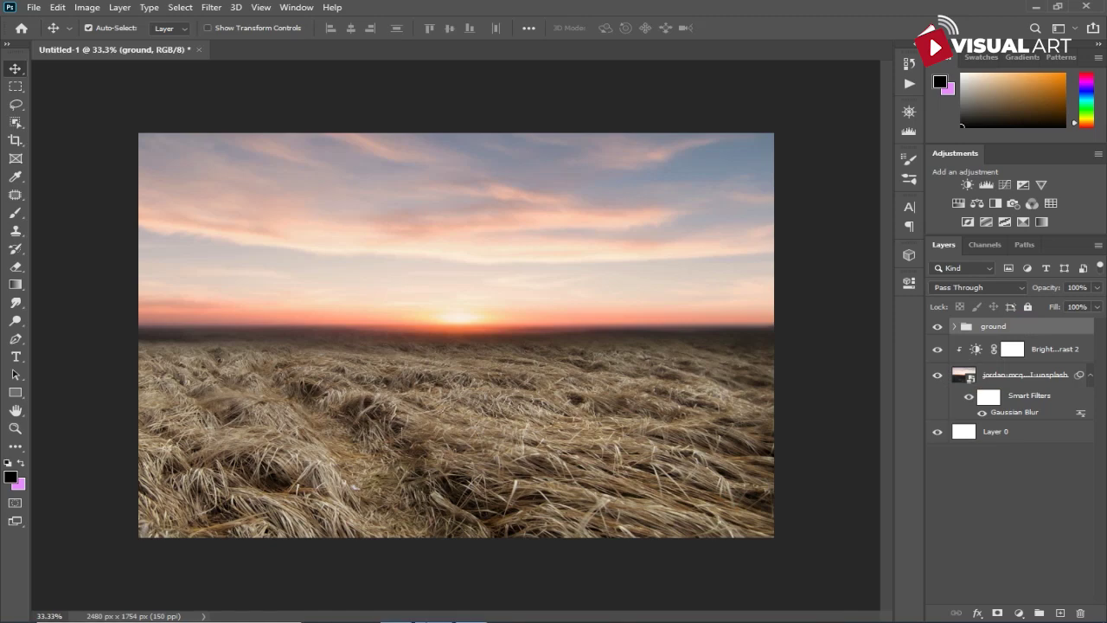
key("alt+Tab")
left_click(591, 154)
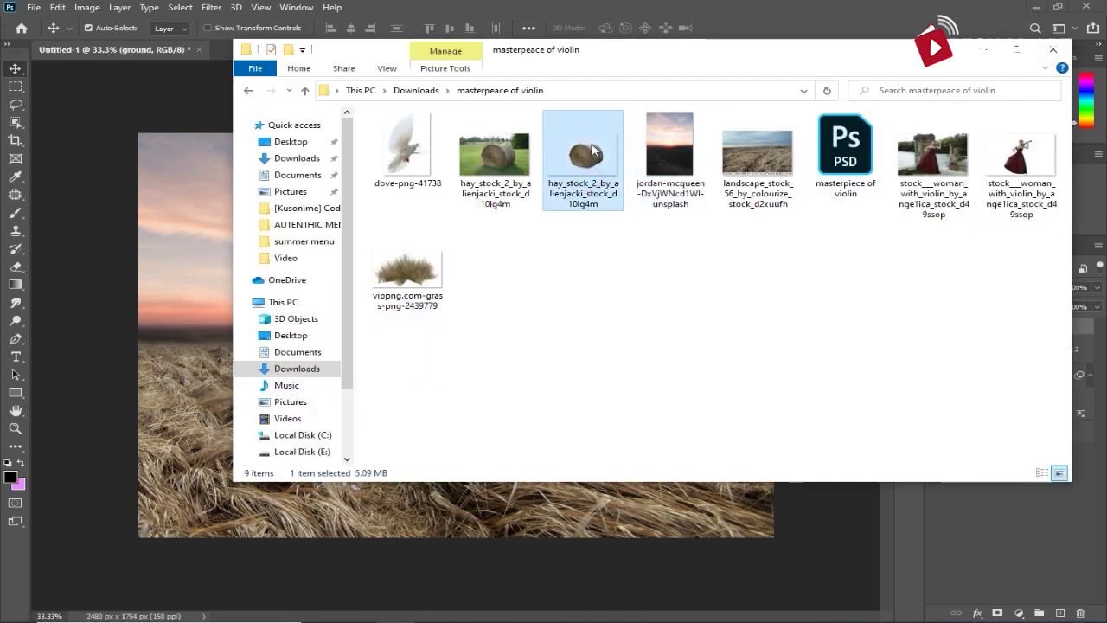
left_click_drag(592, 151, 167, 338)
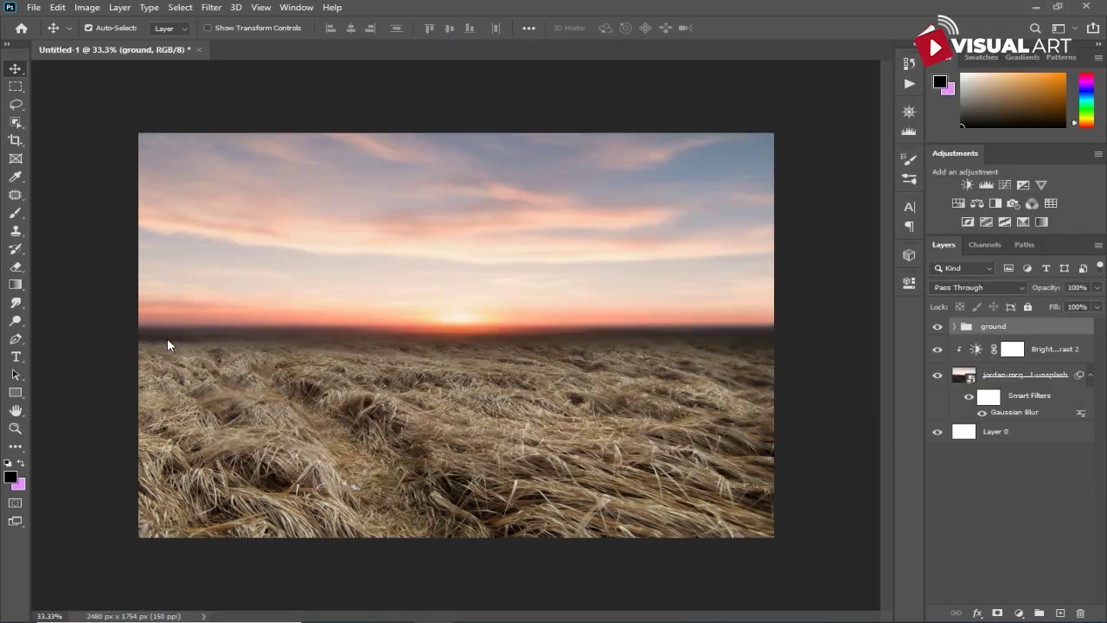
Step: Move the hay bale to the lower-left corner of the canvas and scale it to slightly below 34% of its original size
left_click_drag(466, 340, 236, 459)
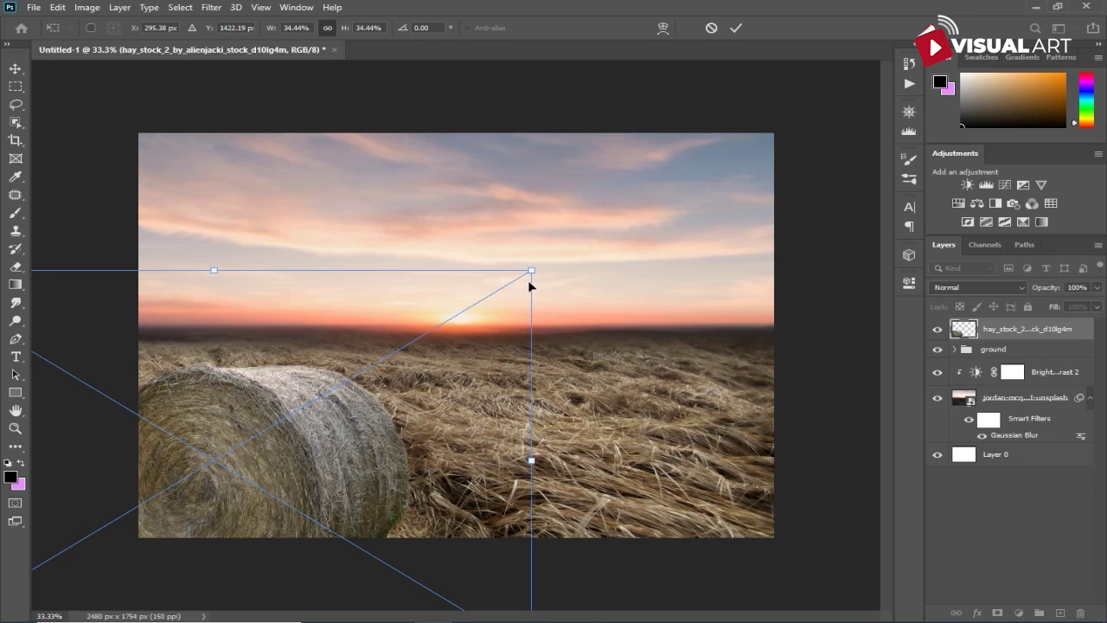
left_click_drag(532, 269, 497, 290)
left_click_drag(491, 295, 490, 295)
left_click_drag(321, 510, 329, 505)
key("Return")
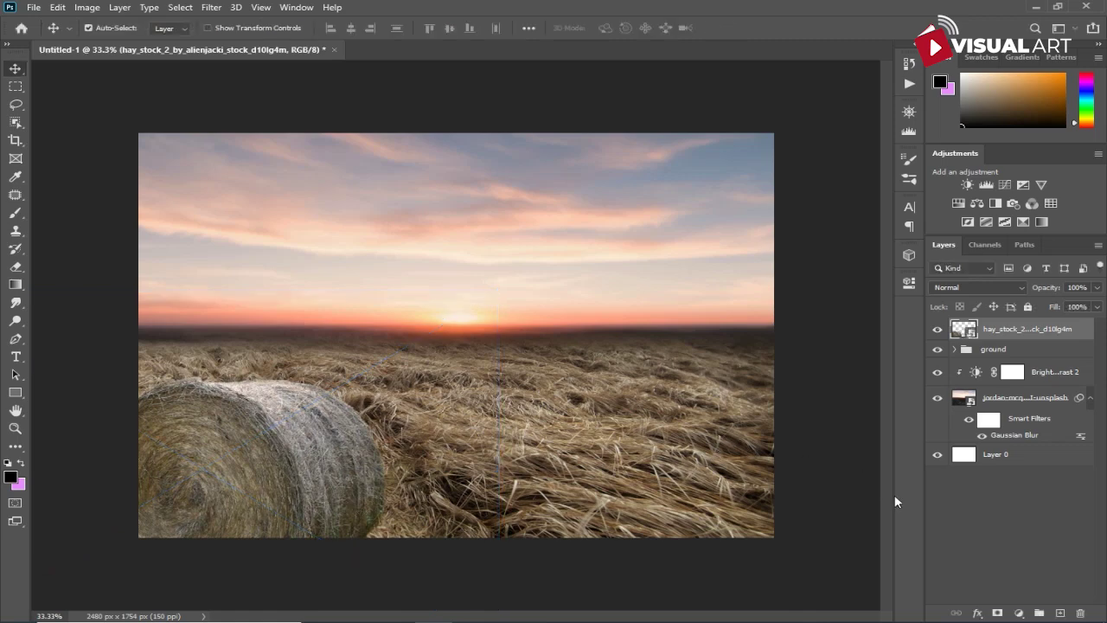
Step: Add a Brightness/Contrast adjustment clipped to the hay bale layer, with Brightness -20 and Contrast 20
left_click(1019, 612)
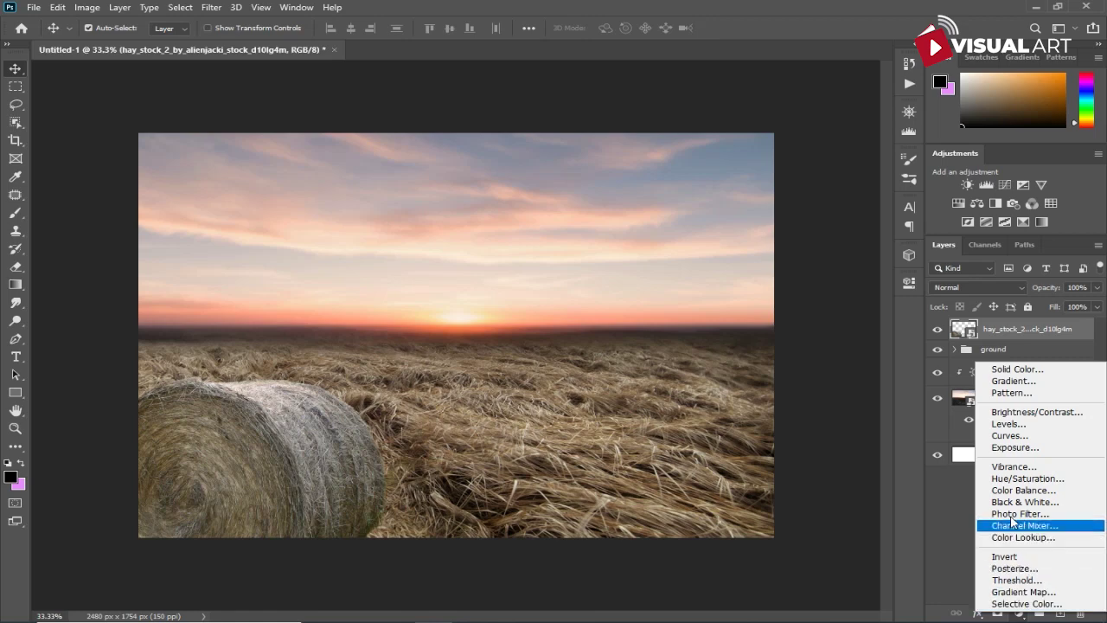
left_click(1033, 412)
left_click(777, 512)
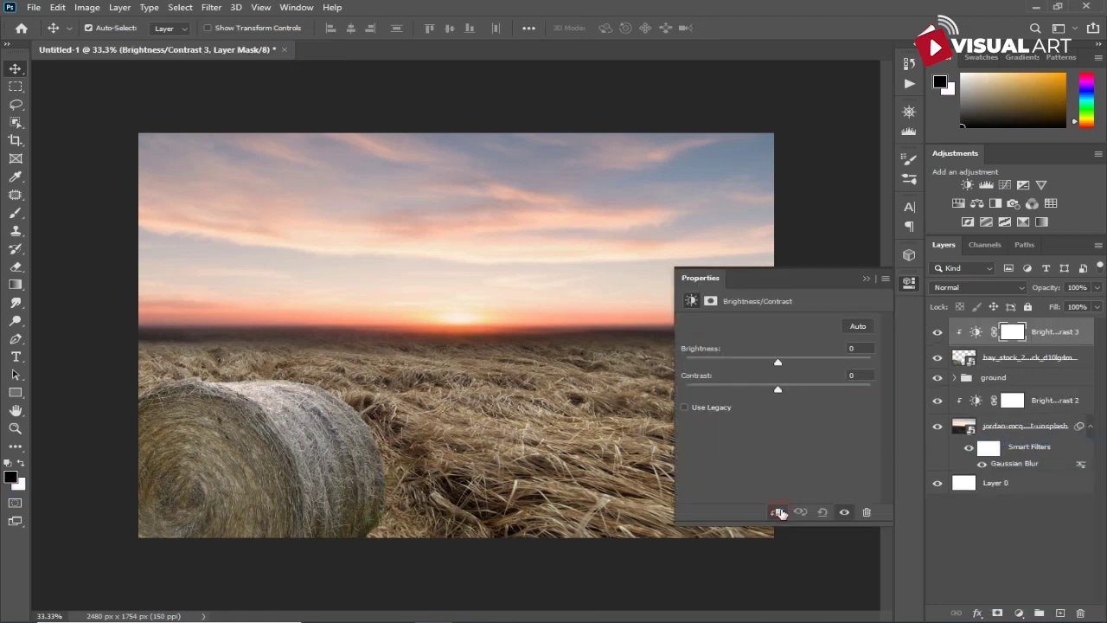
left_click_drag(768, 363, 765, 363)
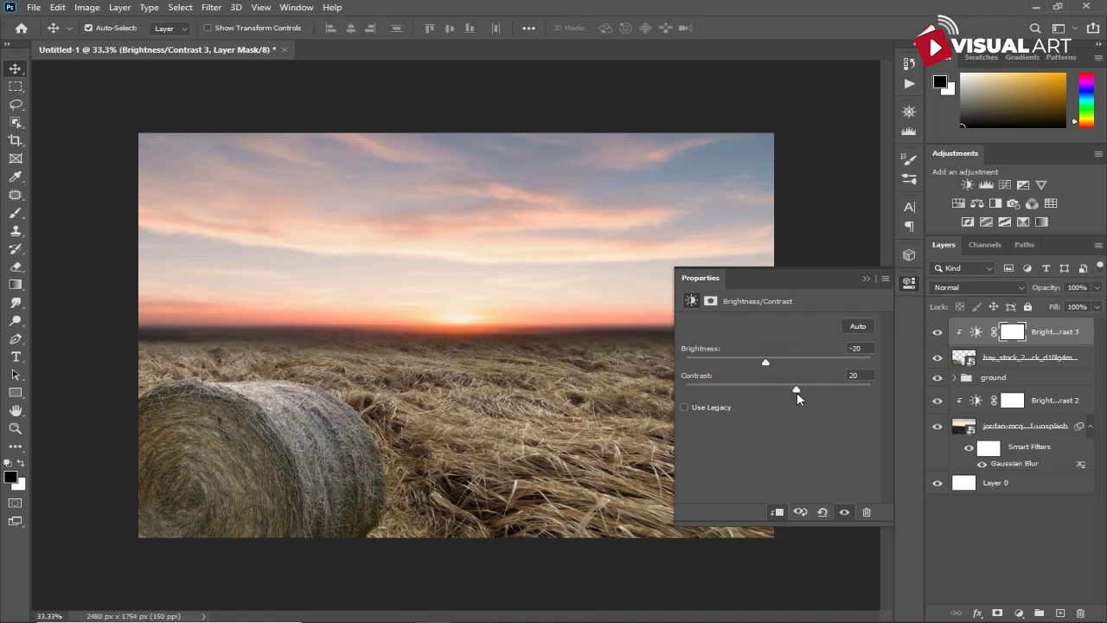
Step: Add a clipped Color Balance adjustment for the hay bale, setting the midtones to Cyan/Red +8 and Yellow/Blue -9
left_click(1018, 614)
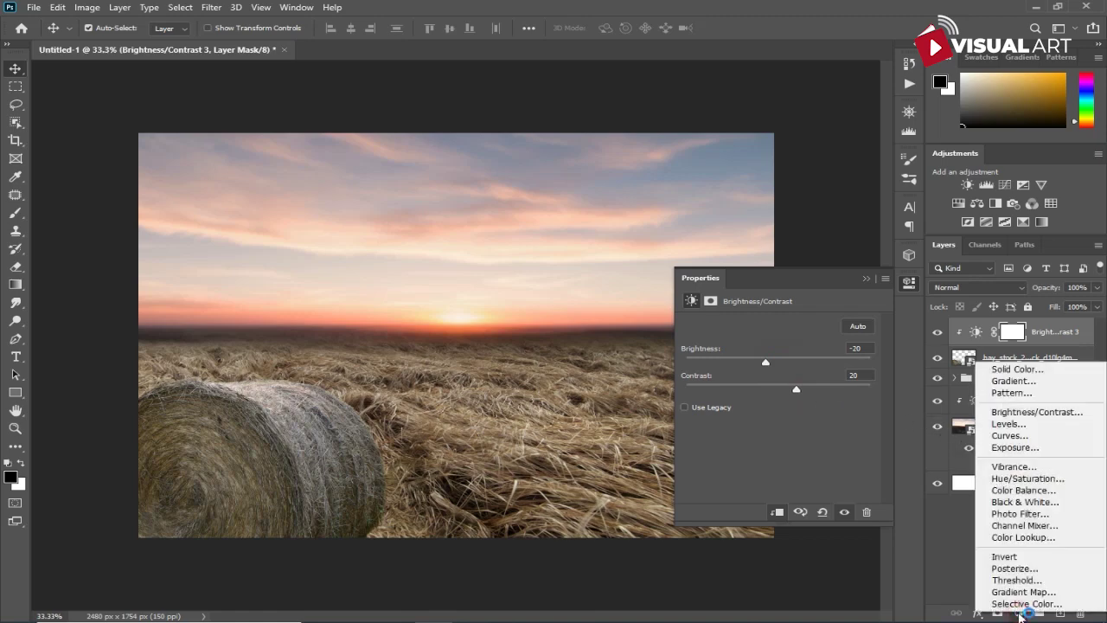
left_click(1026, 491)
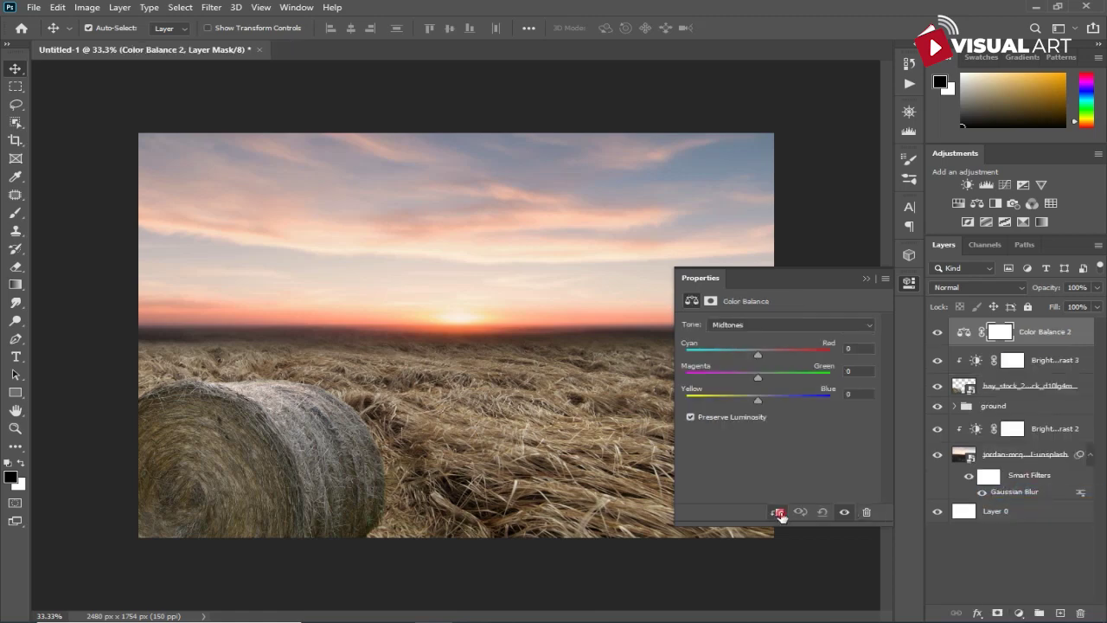
left_click(777, 512)
left_click_drag(758, 400, 753, 399)
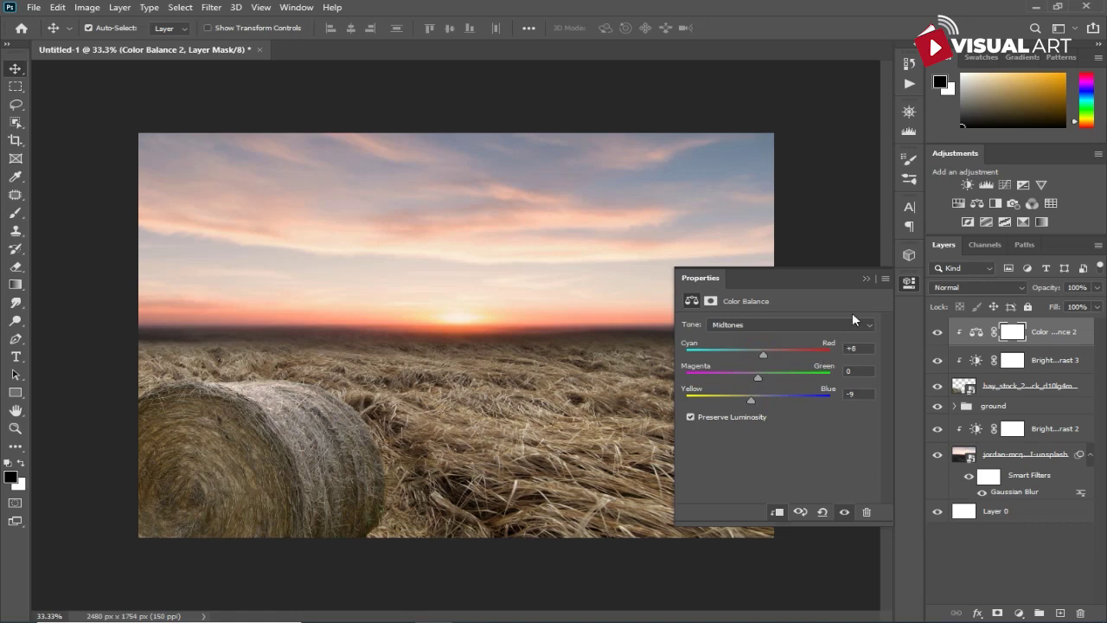
left_click(864, 278)
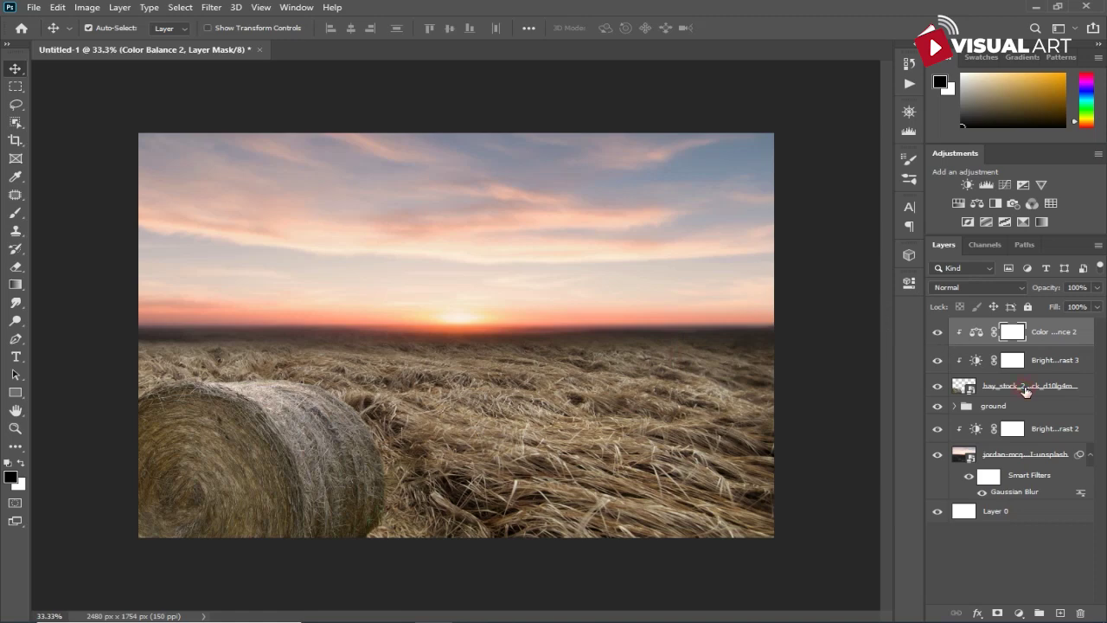
Step: Group the hay bale layer with its two clipped adjustments and name the group hay
left_click(1025, 390)
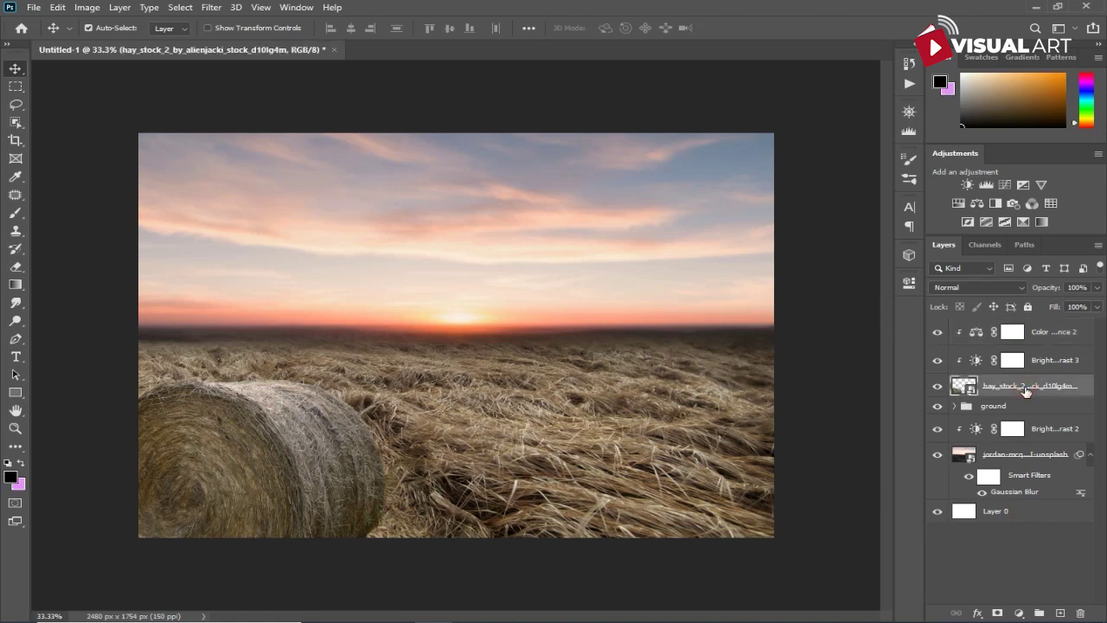
left_click(1064, 342, "shift")
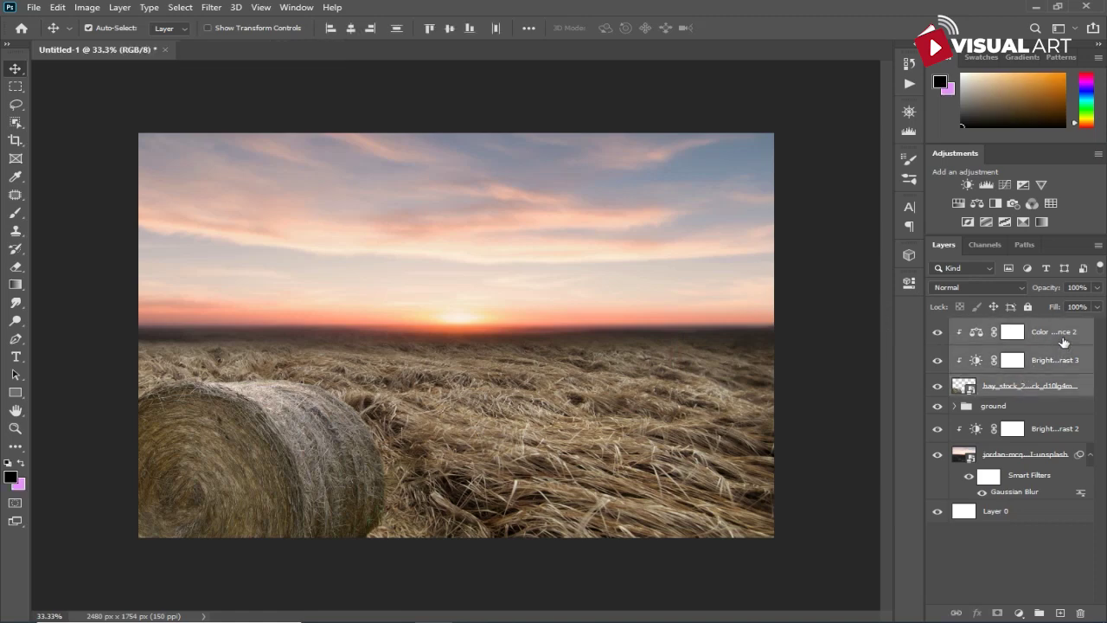
key("ctrl+g")
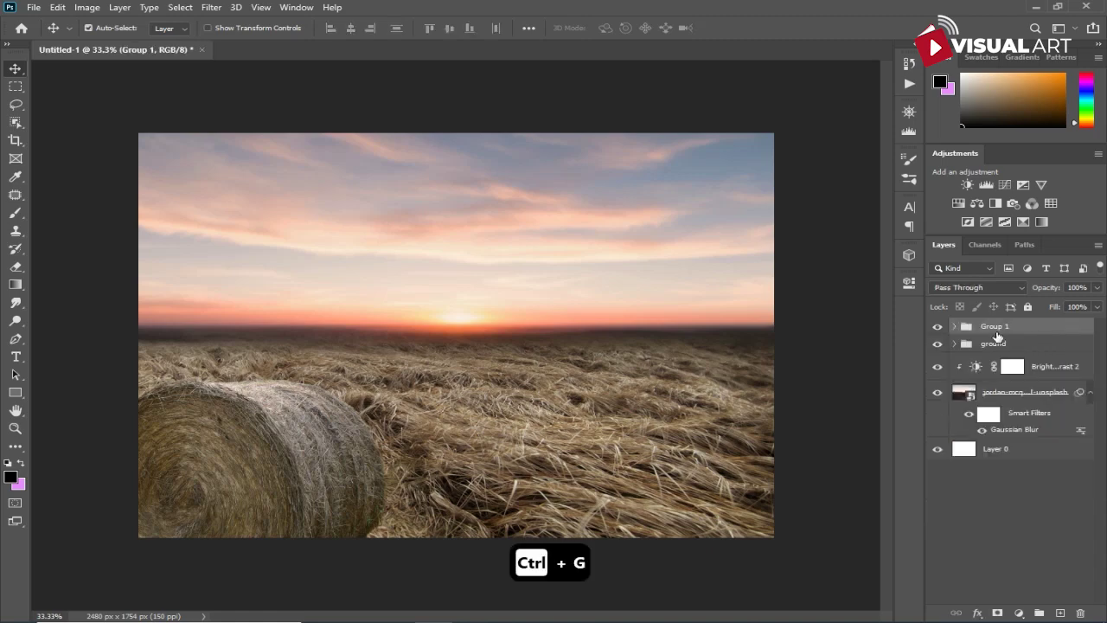
double_click(995, 328)
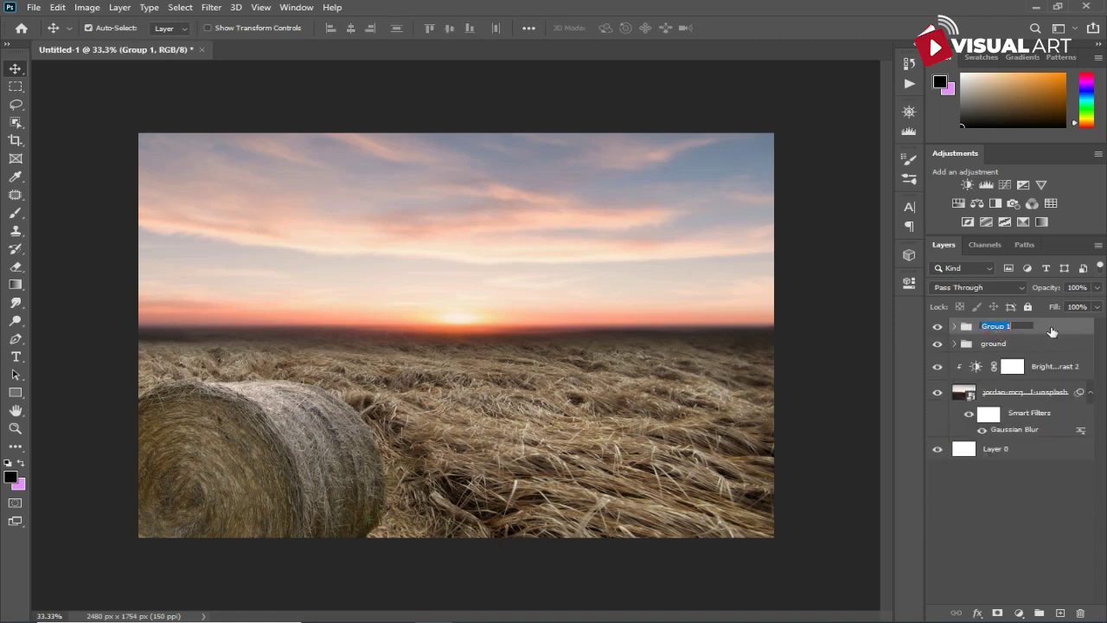
type("day")
key("Return")
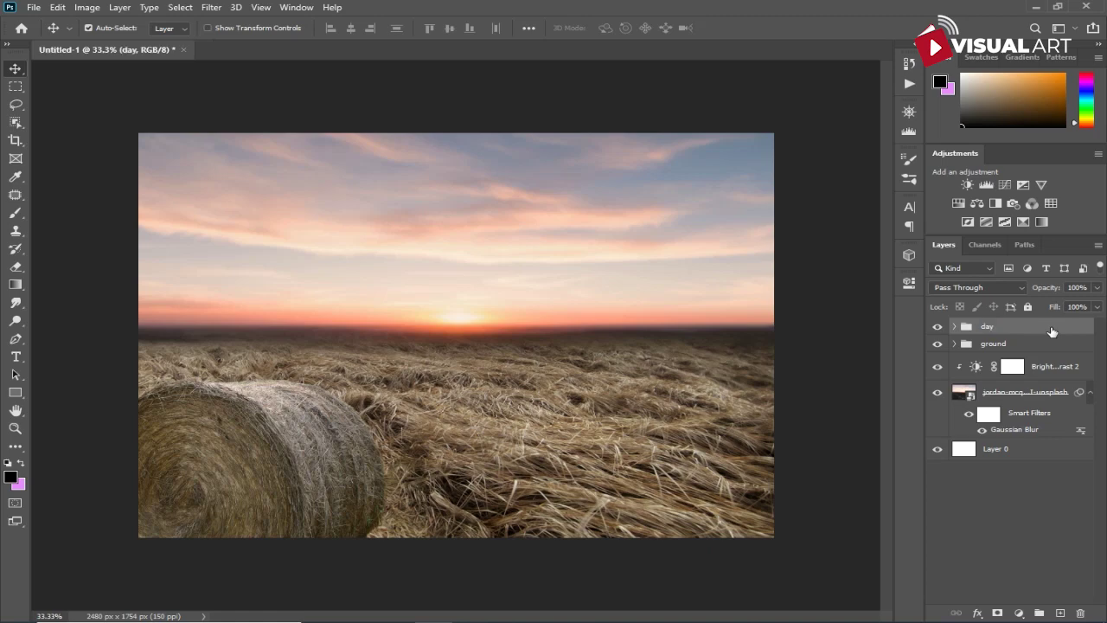
double_click(987, 327)
type("hay")
key("Return")
Step: Duplicate the hay group, then scale the lower group to about 76% and place it as a second bale behind the front one
key("ctrl+j")
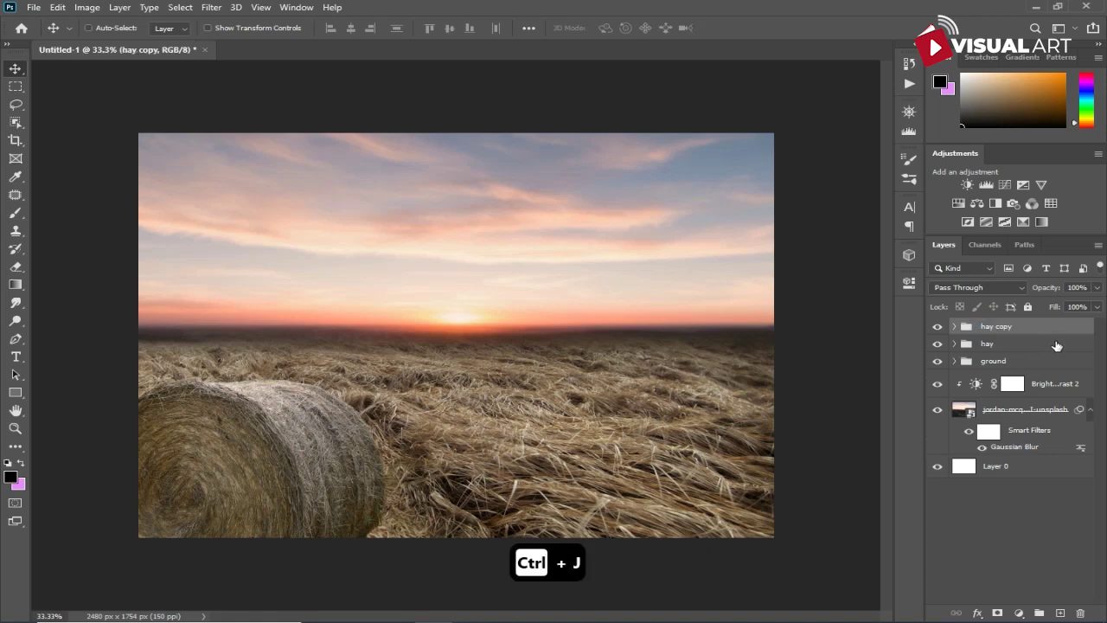
left_click(1057, 351)
key("ctrl+t")
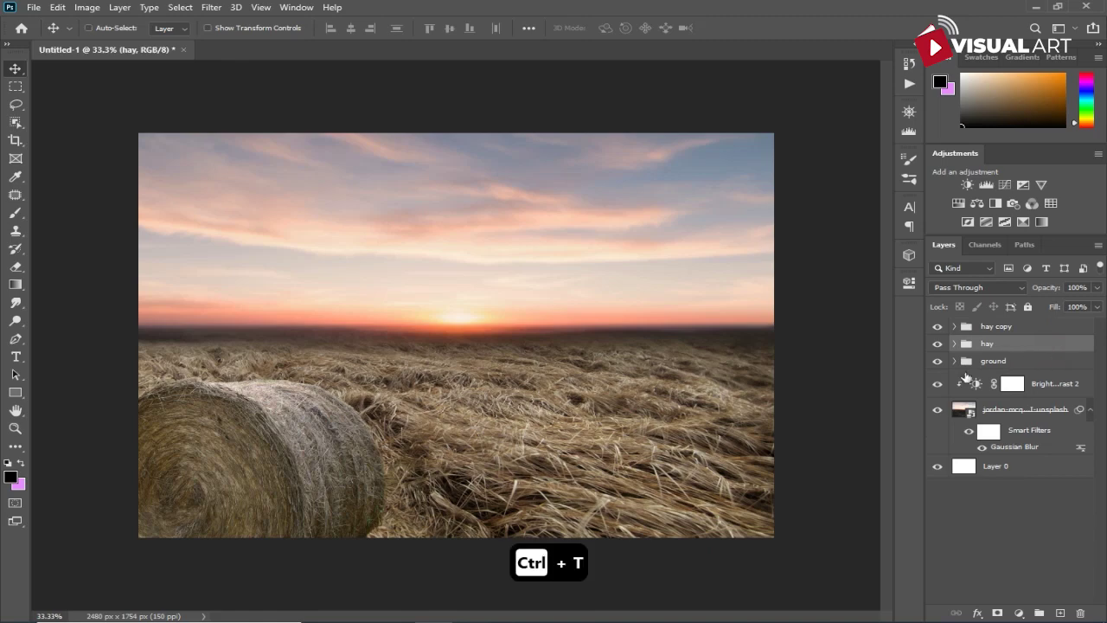
left_click_drag(344, 474, 337, 414)
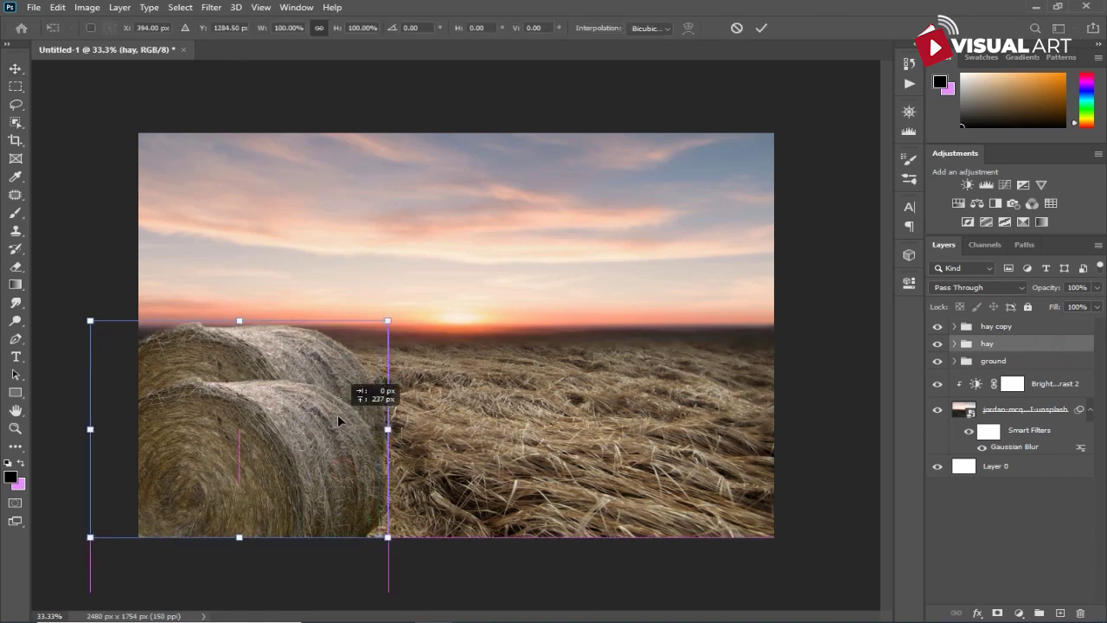
left_click_drag(91, 321, 126, 345)
left_click_drag(240, 362, 265, 331)
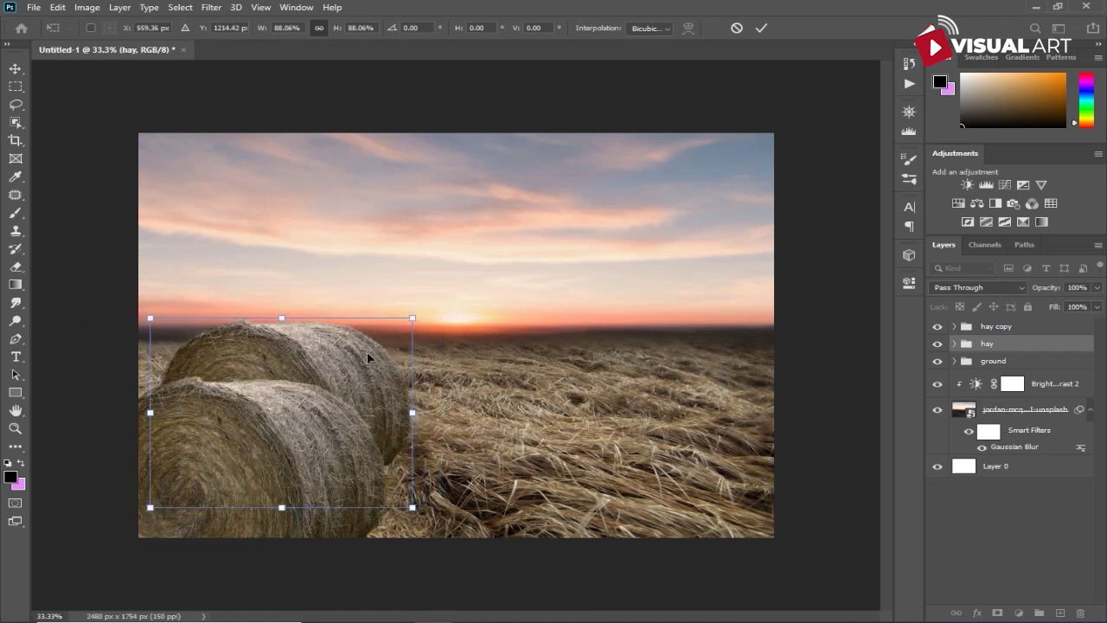
left_click_drag(412, 317, 377, 344)
left_click_drag(344, 379, 348, 346)
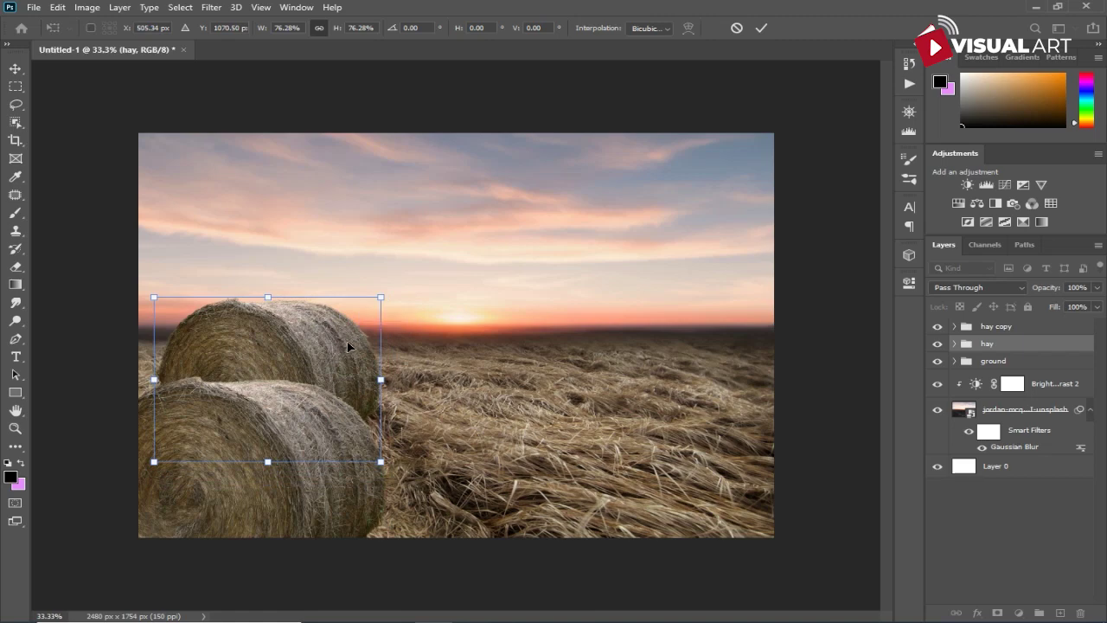
key("Return")
Step: Nudge the second hay bale down so it sits on the field behind the front bale
key("Down")
key("Down")
key("Down")
key("Down")
key("Down")
key("Down")
key("Down")
key("Down")
key("Down")
key("Down")
key("Down")
key("Down")
key("Down")
key("Down")
key("Down")
key("Down")
key("Down")
key("Down")
key("Down")
key("Down")
key("Down")
key("Down")
key("Down")
key("Down")
key("Down")
key("Down")
key("Down")
key("Down")
key("Down")
key("Down")
key("Down")
key("Down")
key("Down")
key("Down")
key("Down")
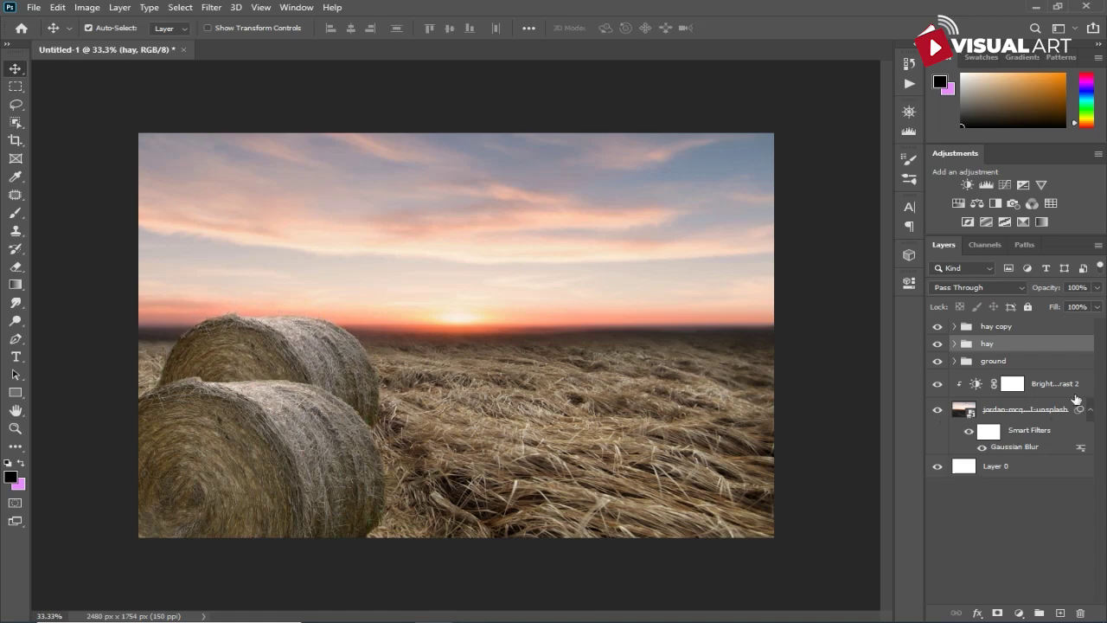
Step: Duplicate the second bale's group, shrink the lower group and place it as a third bale behind the second, nearer the horizon
key("ctrl+j")
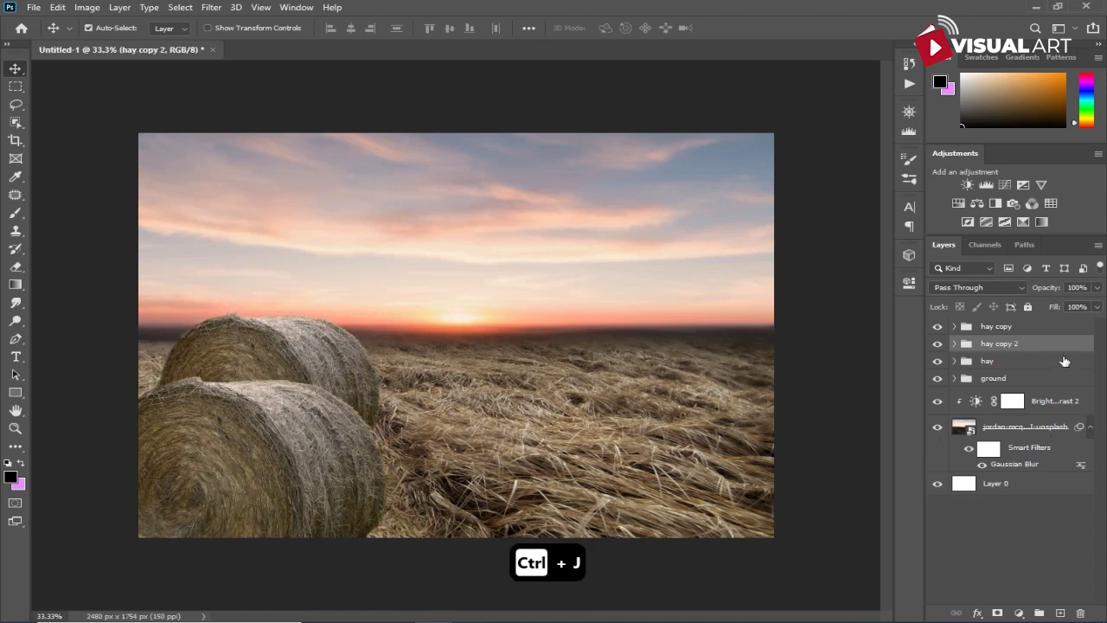
left_click(1061, 364)
key("ctrl+t")
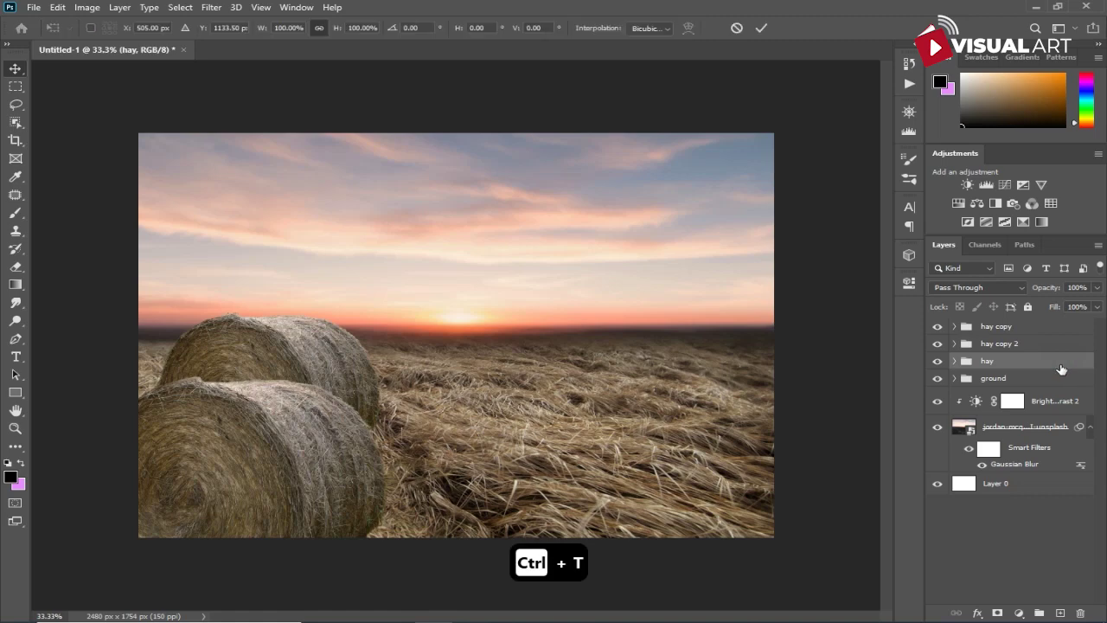
left_click_drag(340, 380, 424, 346)
left_click_drag(466, 281, 429, 306)
left_click_drag(397, 351, 401, 330)
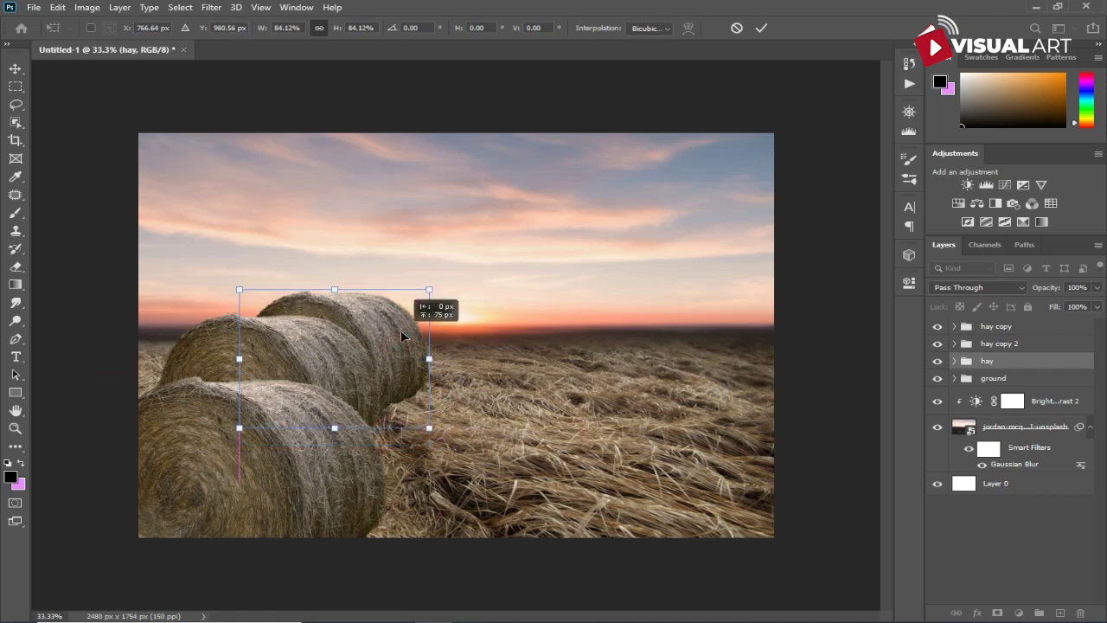
left_click_drag(334, 292, 342, 267)
mouse_move(356, 327)
left_mouse_down()
mouse_move(374, 313)
mouse_move(364, 320)
mouse_move(387, 325)
mouse_move(362, 326)
left_mouse_up()
key("Return")
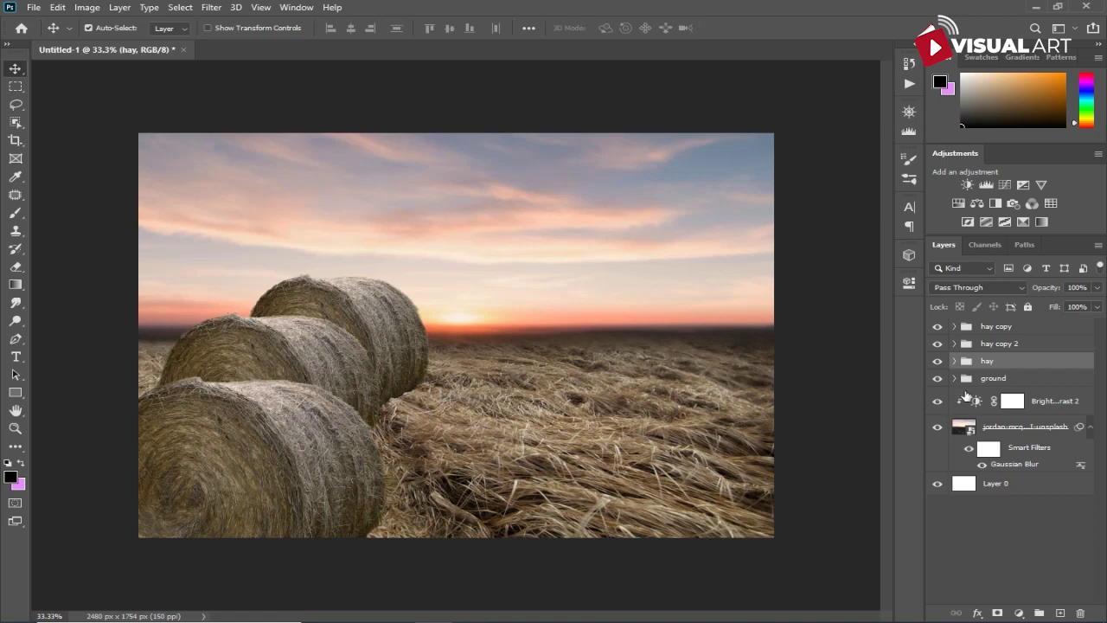
Step: Shift the hay and hay copy 2 groups slightly to the left together, behind the front bale
key("ctrl")
left_click(1025, 345, "ctrl")
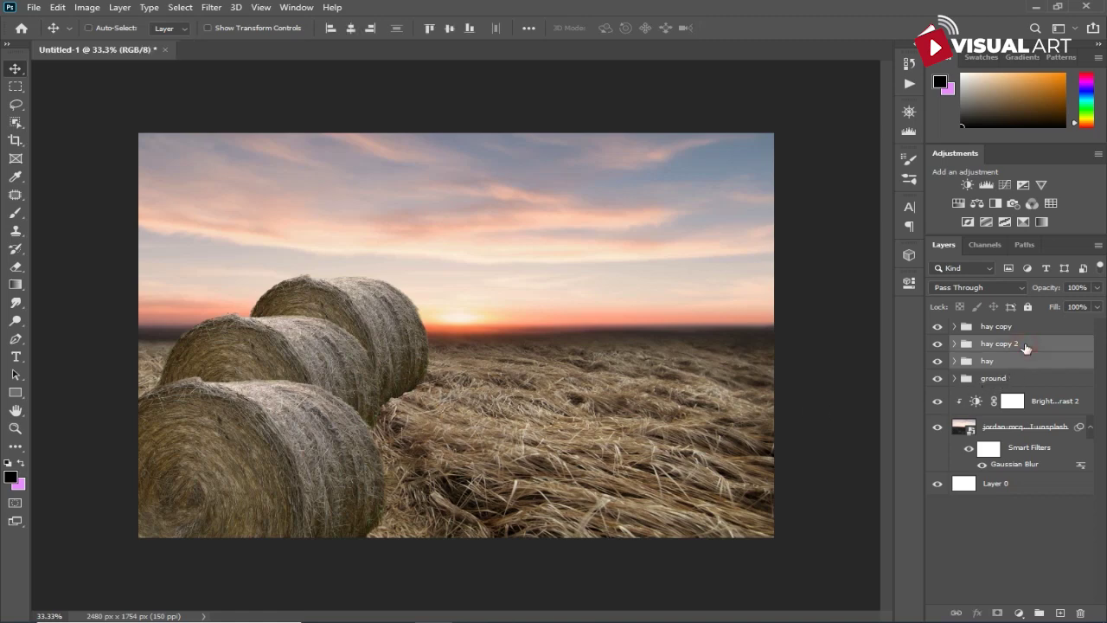
key("Left")
key("Left")
key("Left")
key("Left")
key("Left")
key("Left")
key("Left")
key("Left")
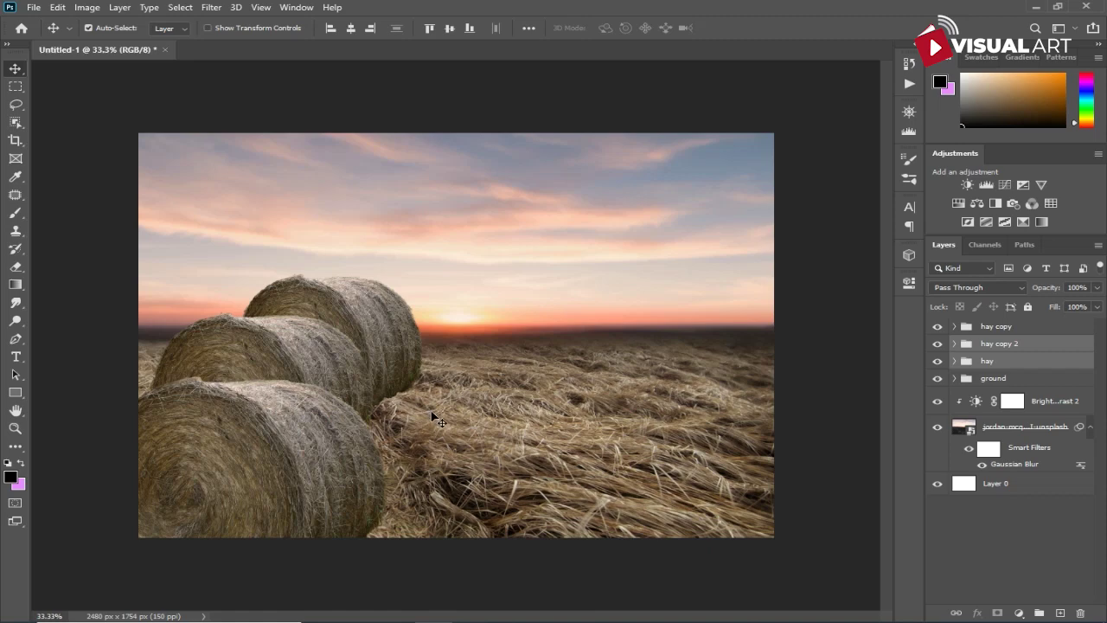
Step: Place the cut-out woman-with-violin image from the masterpeace of violin folder directly above the hay copy 2 group
left_click(1026, 365)
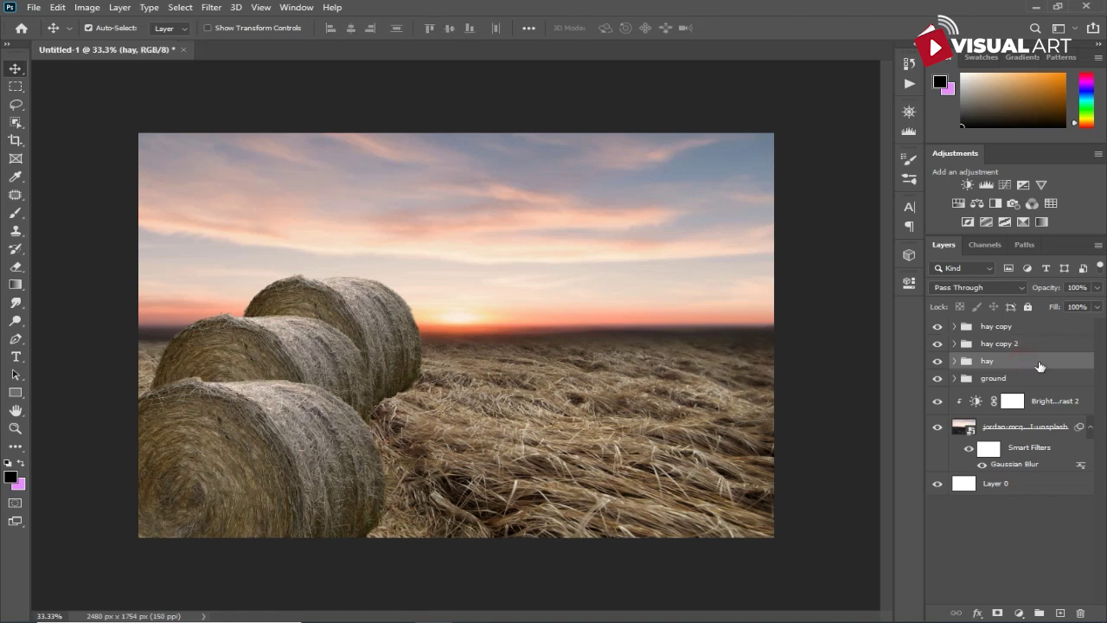
left_click(331, 449)
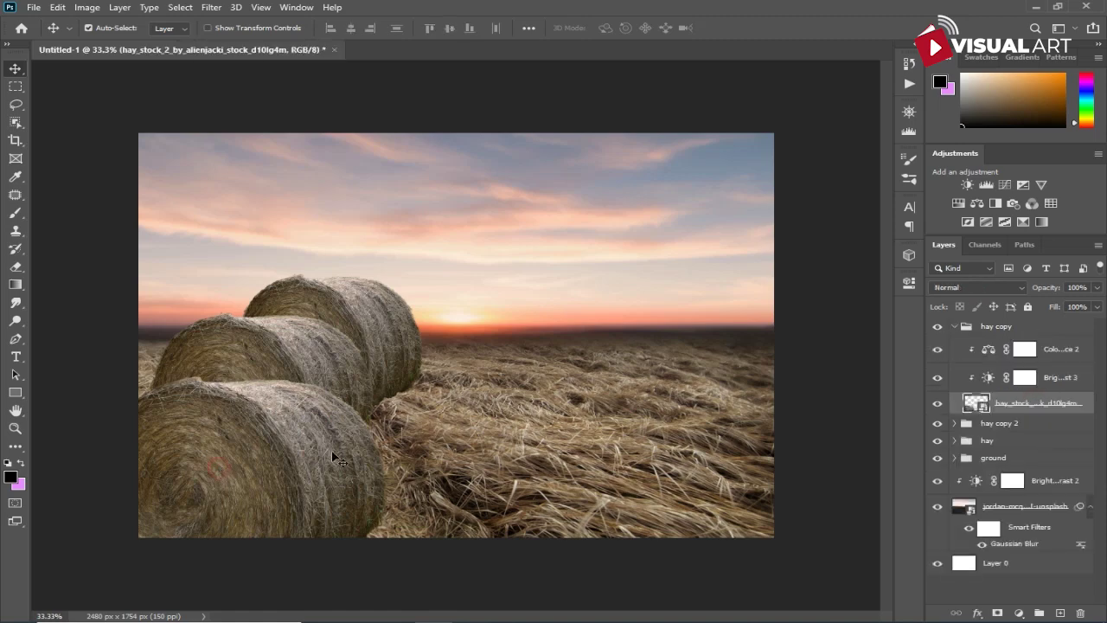
left_click(955, 327)
left_click(937, 327)
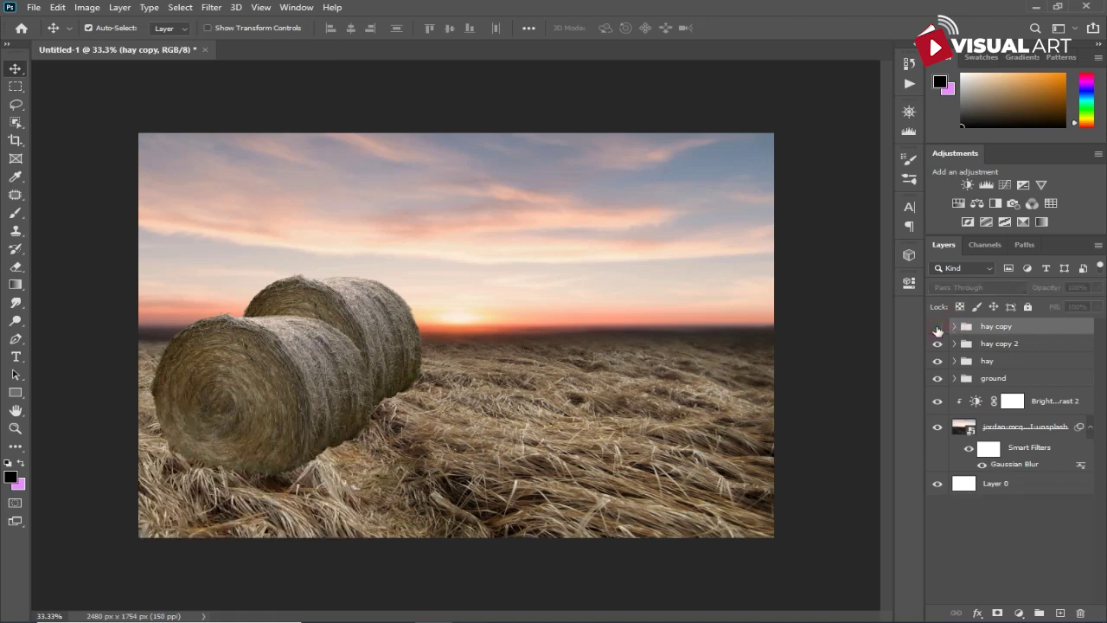
left_click(937, 327)
left_click(1019, 345)
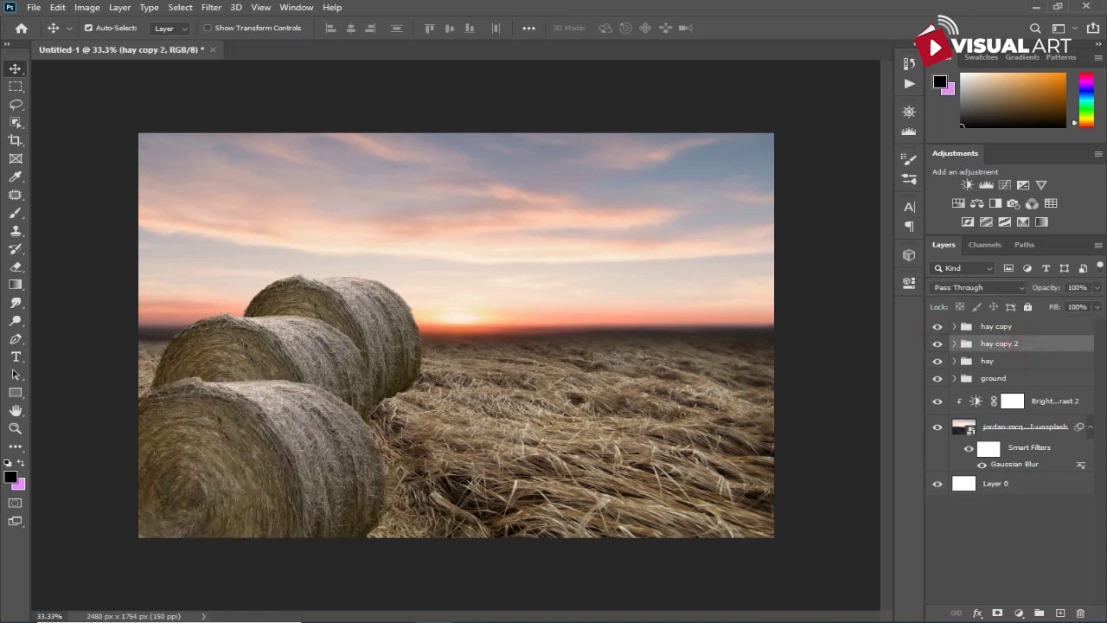
left_click(407, 619)
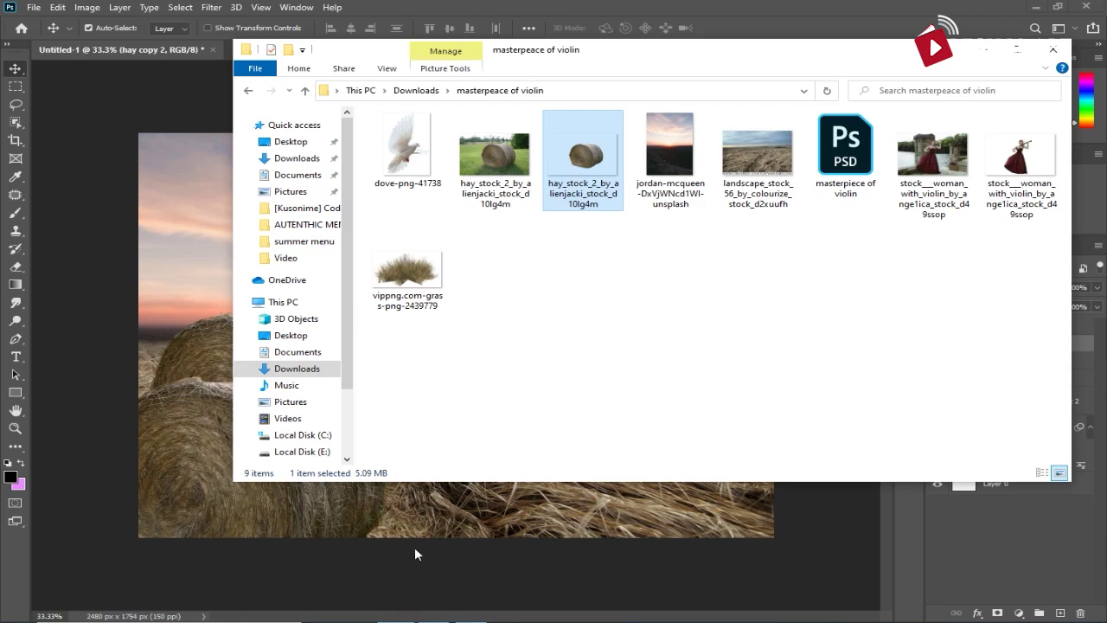
left_click_drag(1021, 154, 426, 346)
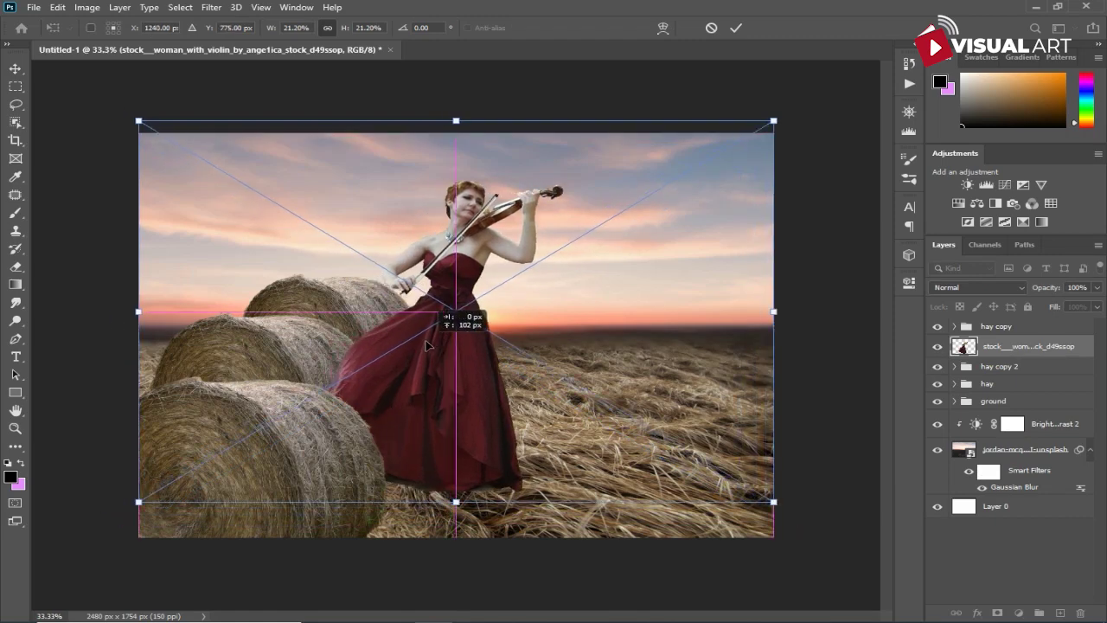
left_click_drag(427, 345, 427, 346)
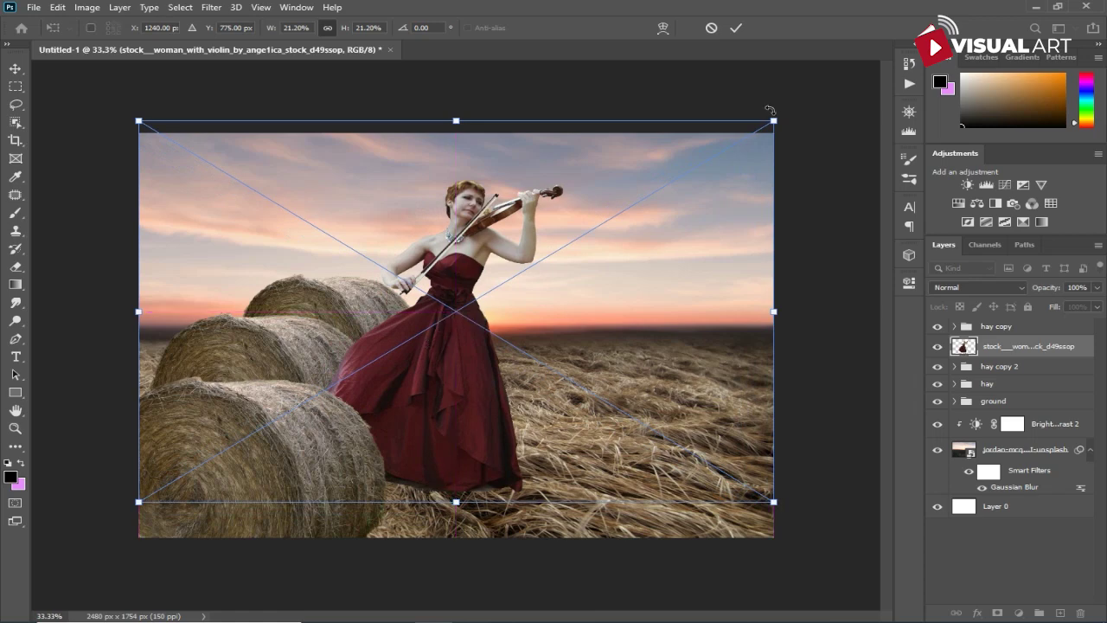
Step: Scale the violinist to slightly below 18.46% and stand her on the field beside the bales, with her skirt behind the front bale
left_click_drag(773, 121, 689, 163)
left_click_drag(408, 377, 420, 358)
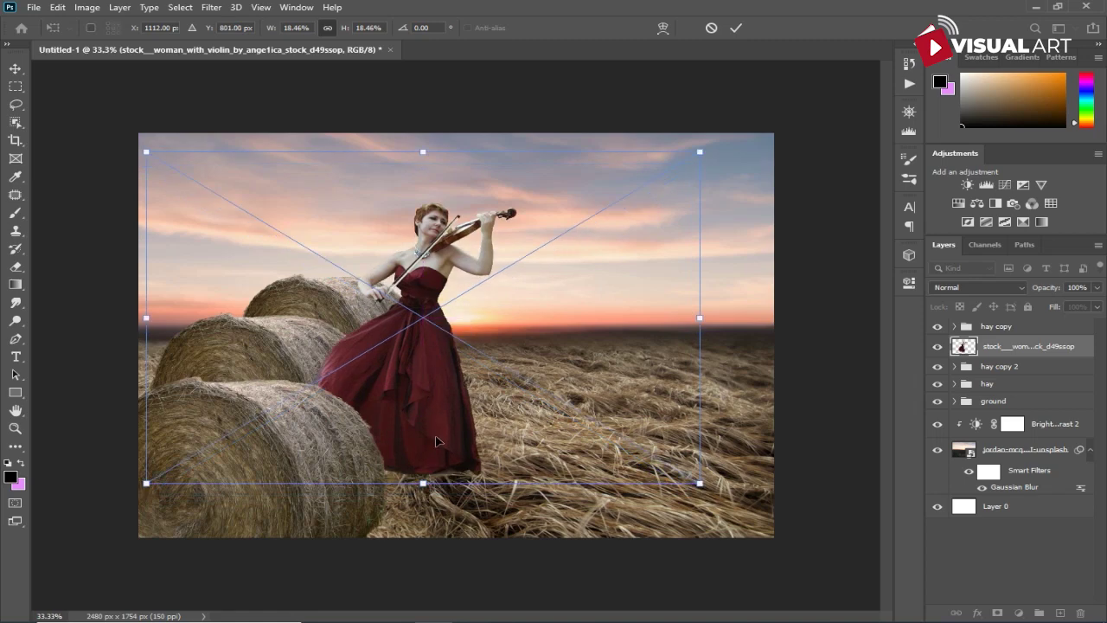
left_click_drag(436, 440, 453, 458)
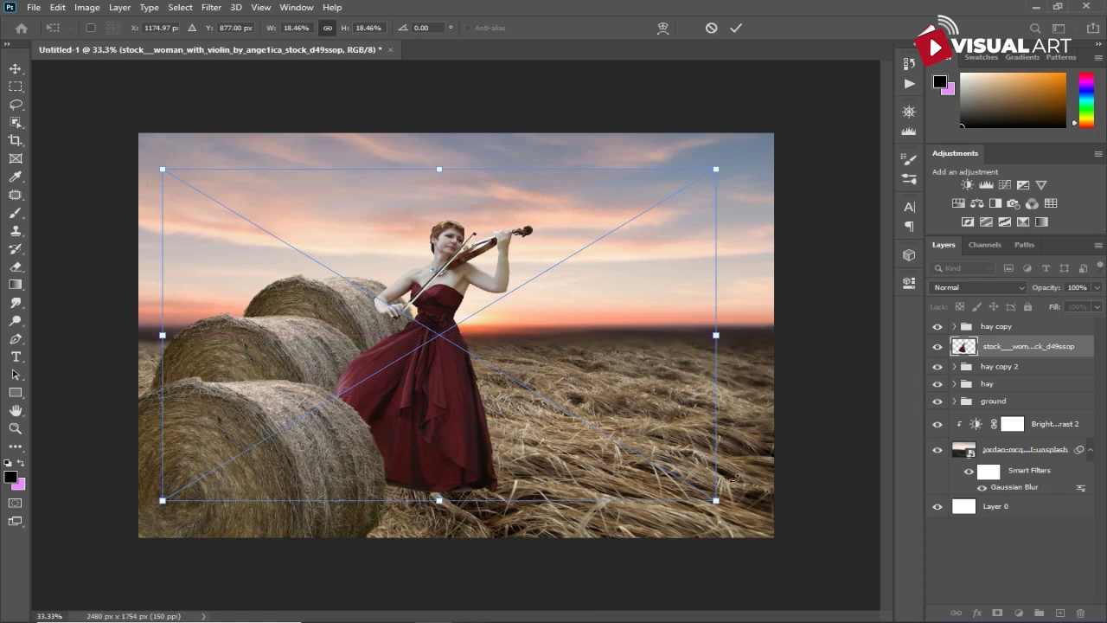
left_click_drag(716, 500, 671, 476)
left_click_drag(408, 442, 422, 458)
key("Return")
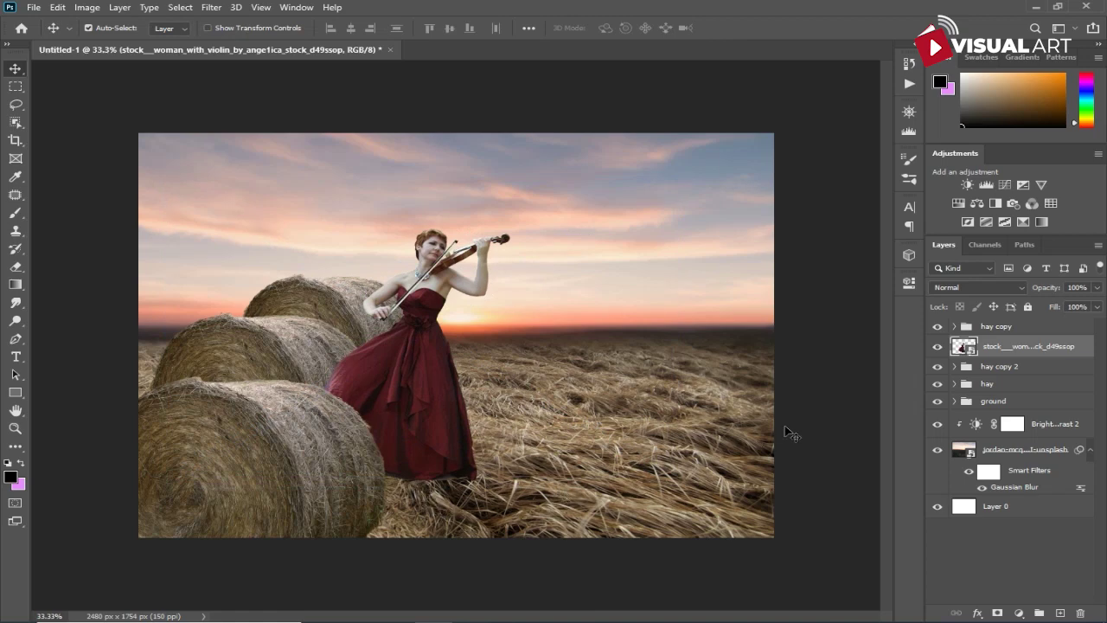
Step: Rasterize the violinist layer and choose the Eraser with the Dune Grass brush tip
right_click(1042, 347)
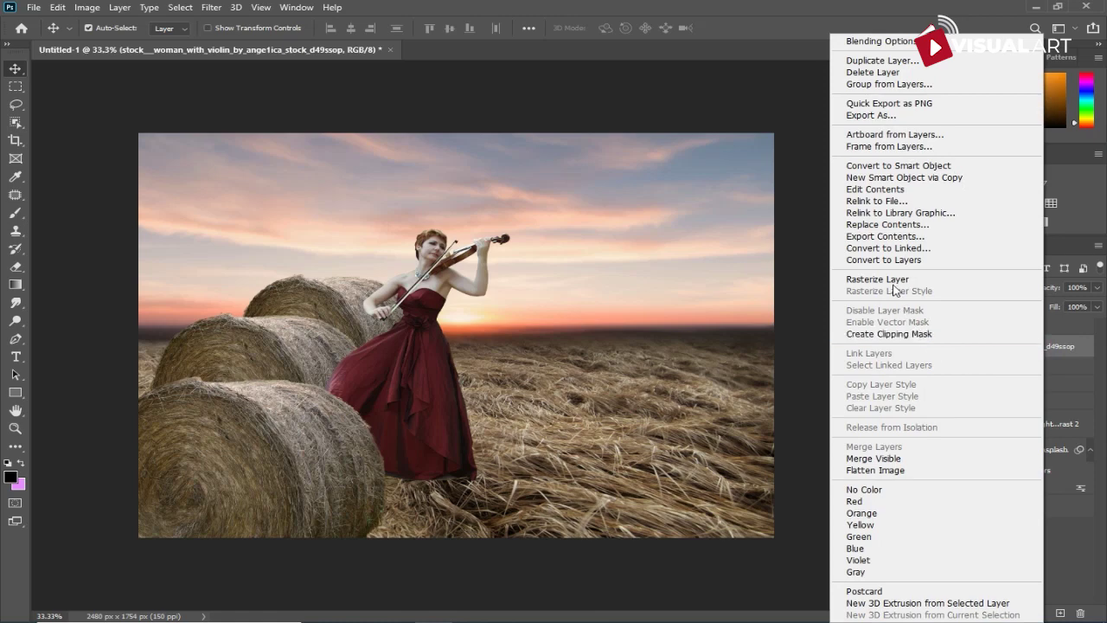
left_click(893, 282)
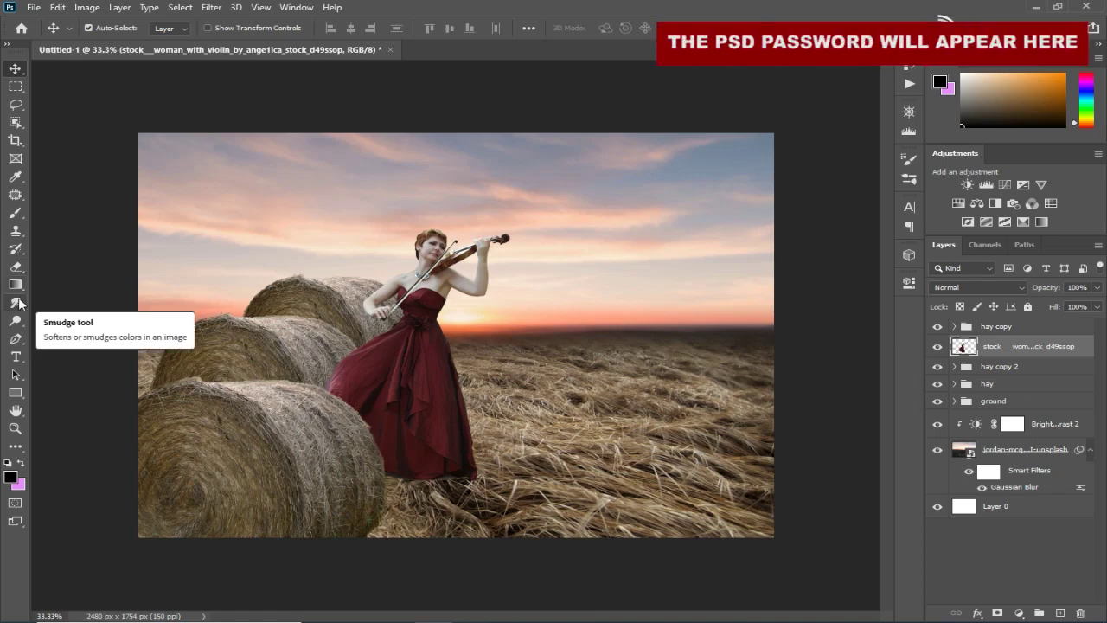
left_click(18, 273)
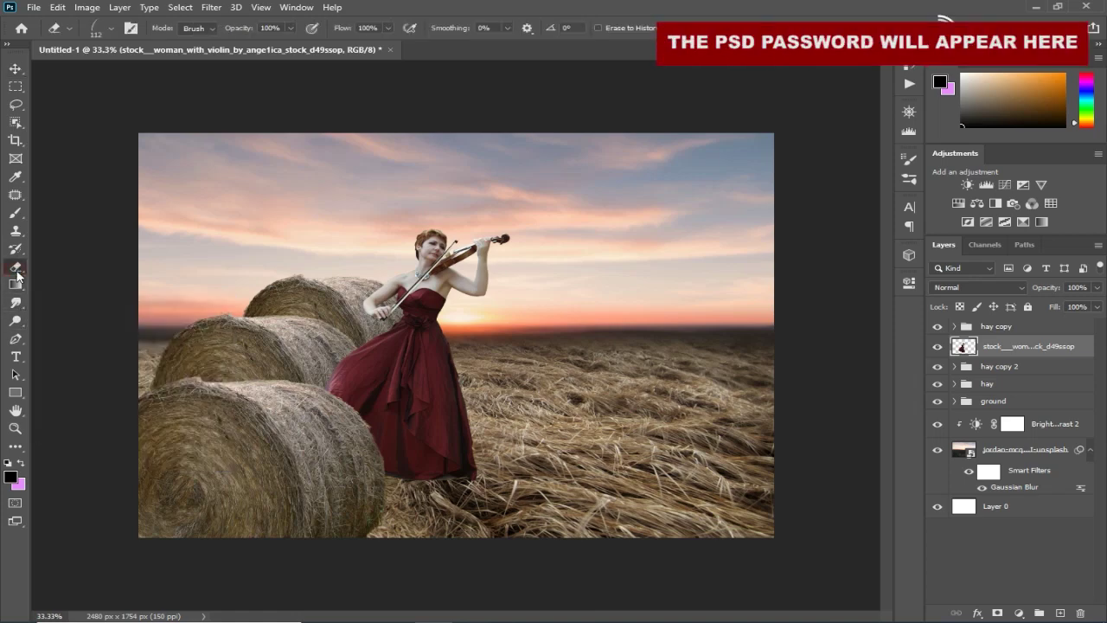
right_click(485, 356)
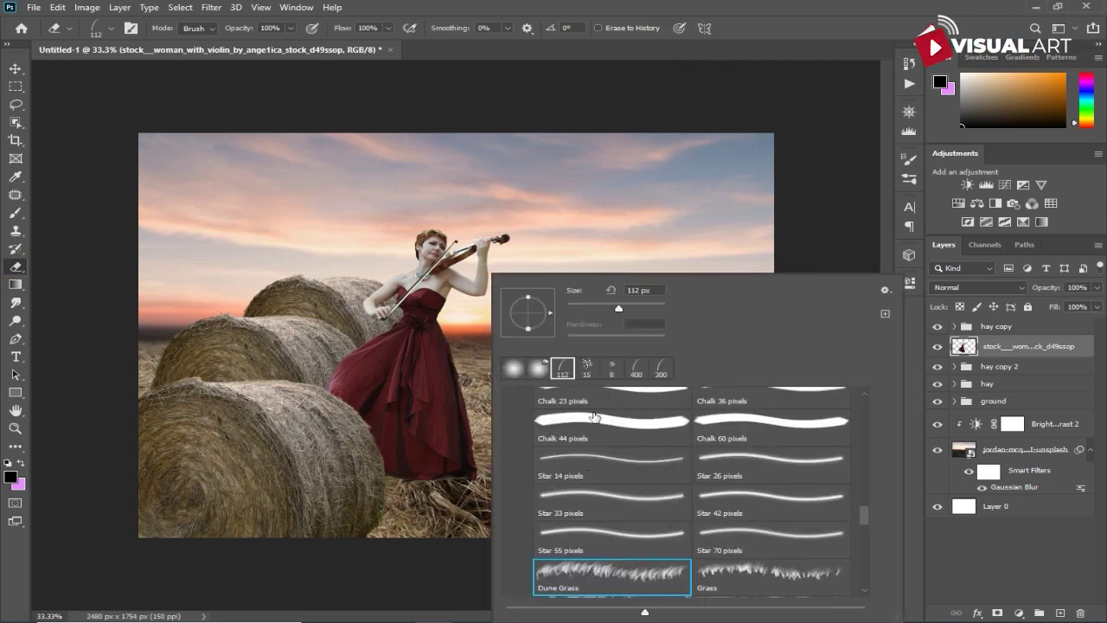
left_click(576, 6)
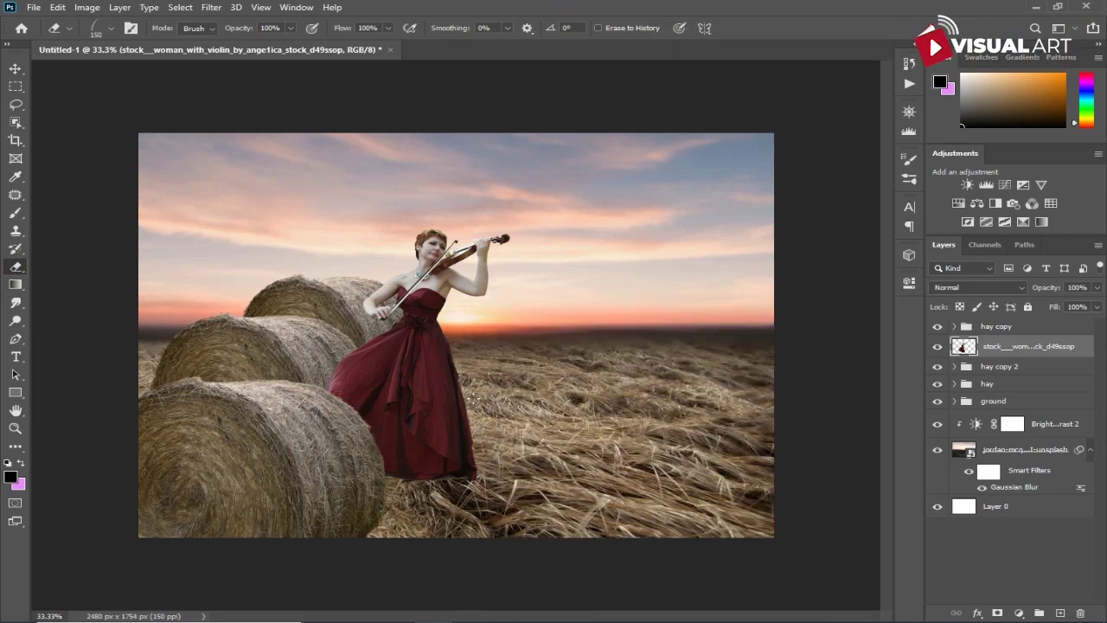
Step: Angle the grass eraser tip to 67°, size it to 400 px, and erase grass blades into the dress hem
key("bracketright")
key("bracketright")
left_click(908, 159)
left_click_drag(851, 306, 837, 290)
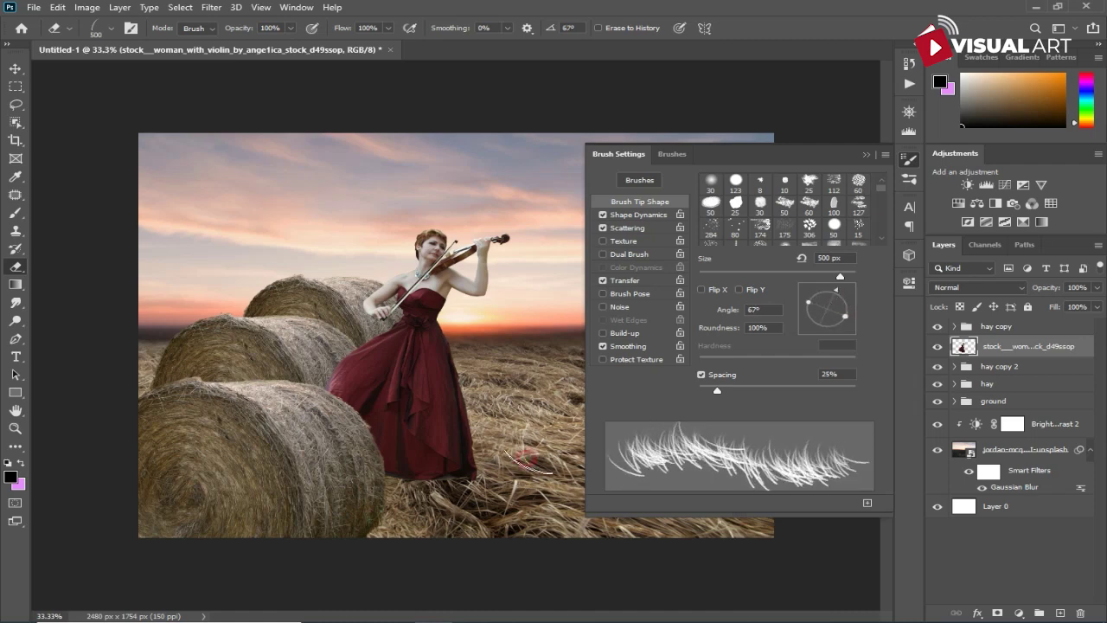
key("bracketleft")
key("bracketleft")
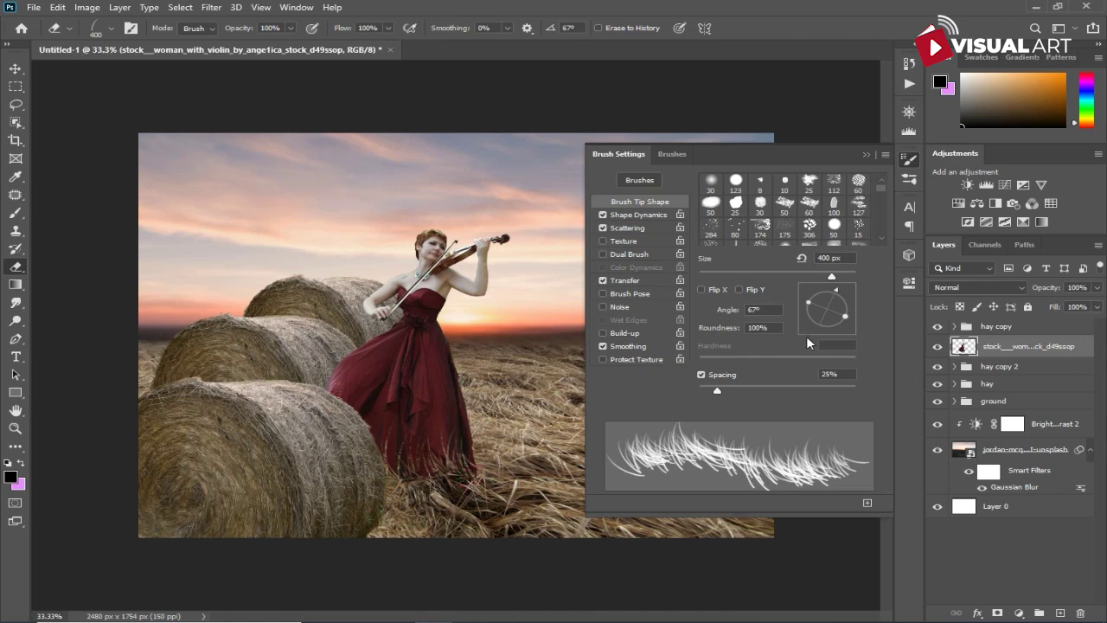
Step: Set the grass eraser tip to 82° and 300 px, and erase along the dress hem to blend it into the field
left_click_drag(837, 293, 833, 292)
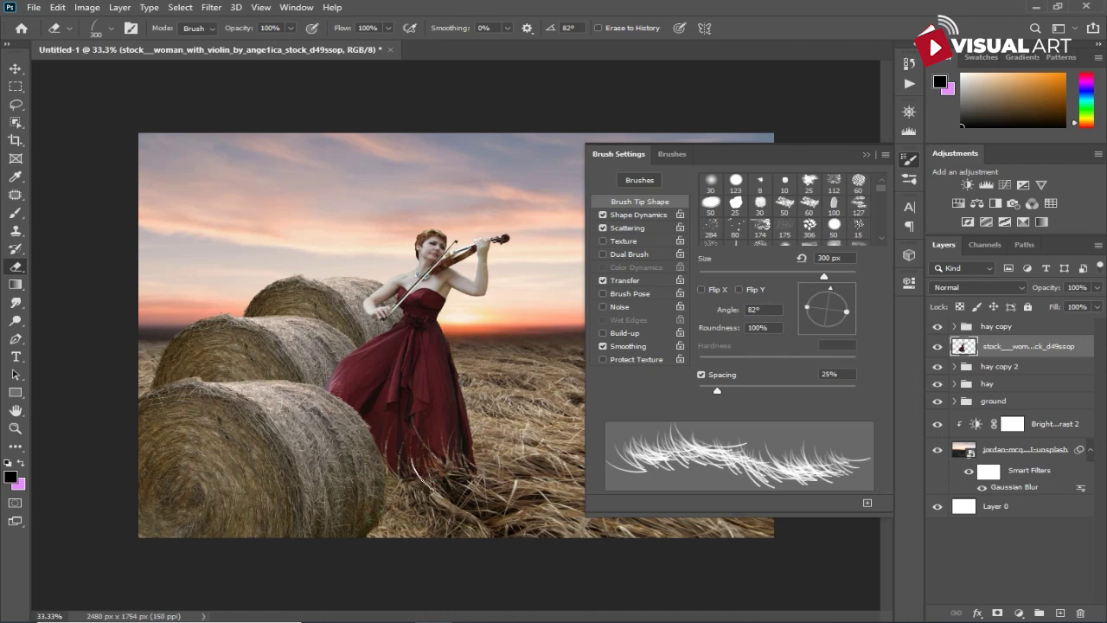
left_click(392, 467)
key("ctrl+z")
key("ctrl+z")
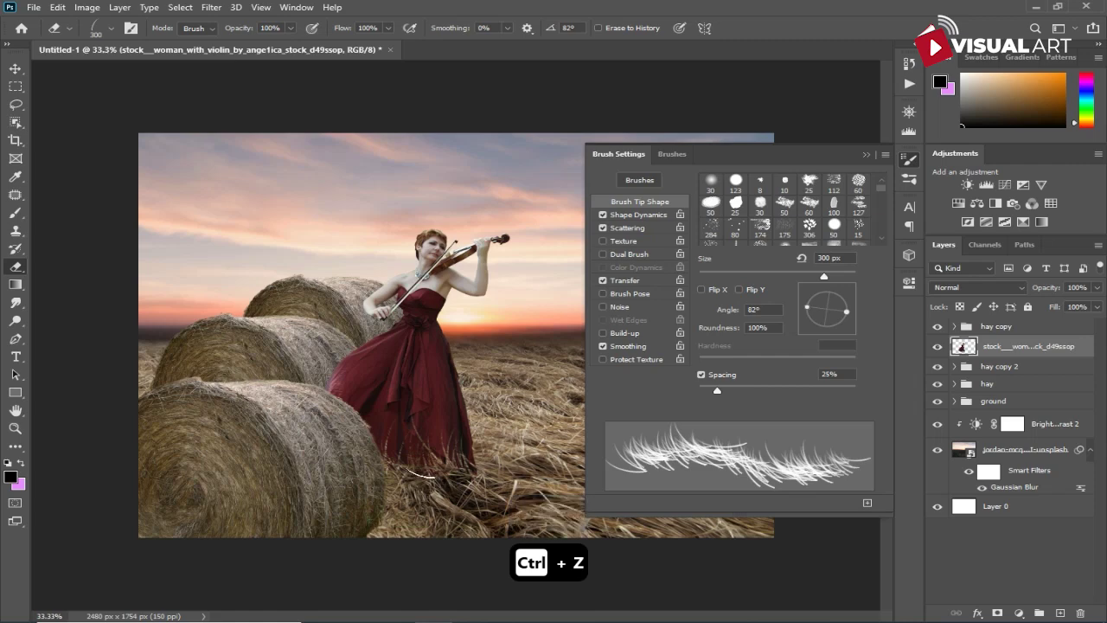
left_click(412, 471)
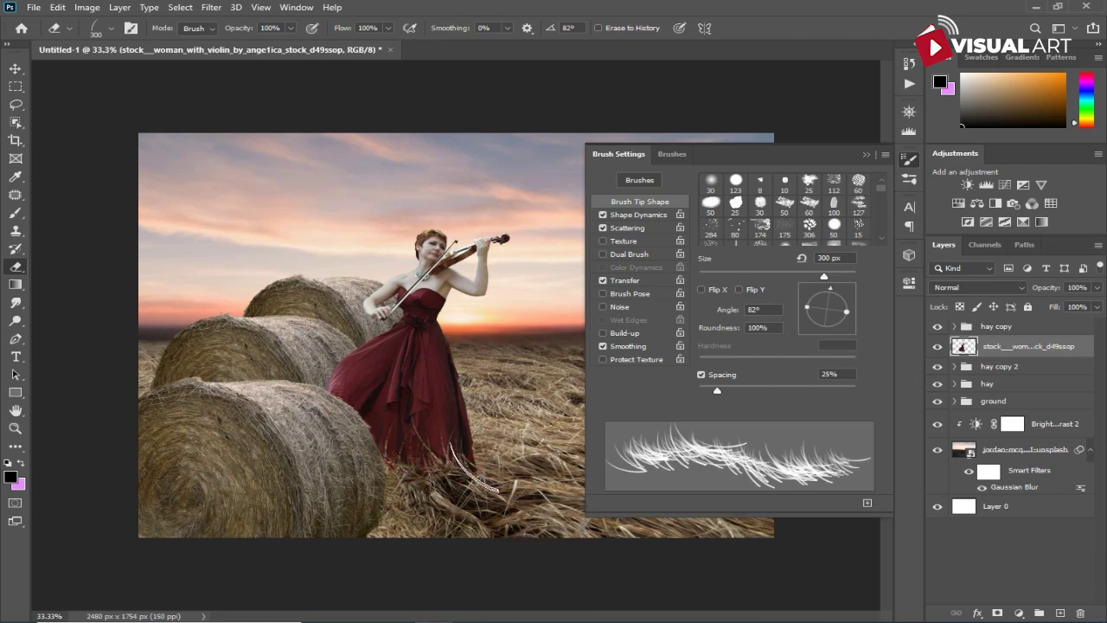
left_click(433, 459)
left_click(865, 153)
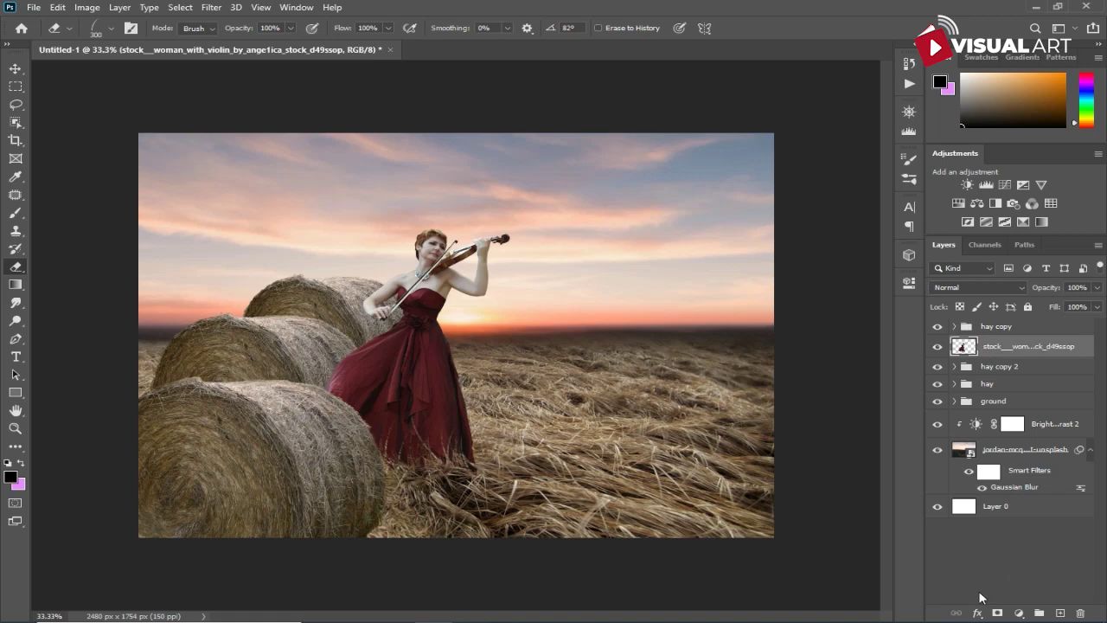
Step: Switch the Eraser to a soft round brush tip at 300 px
right_click(481, 270)
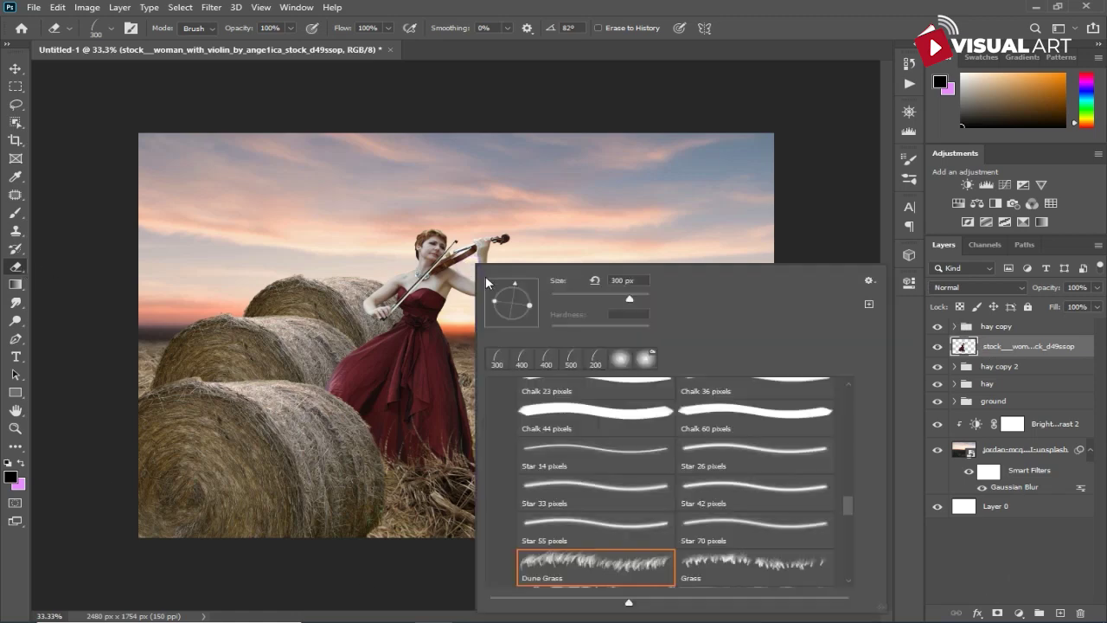
left_click(621, 358)
left_click(712, 14)
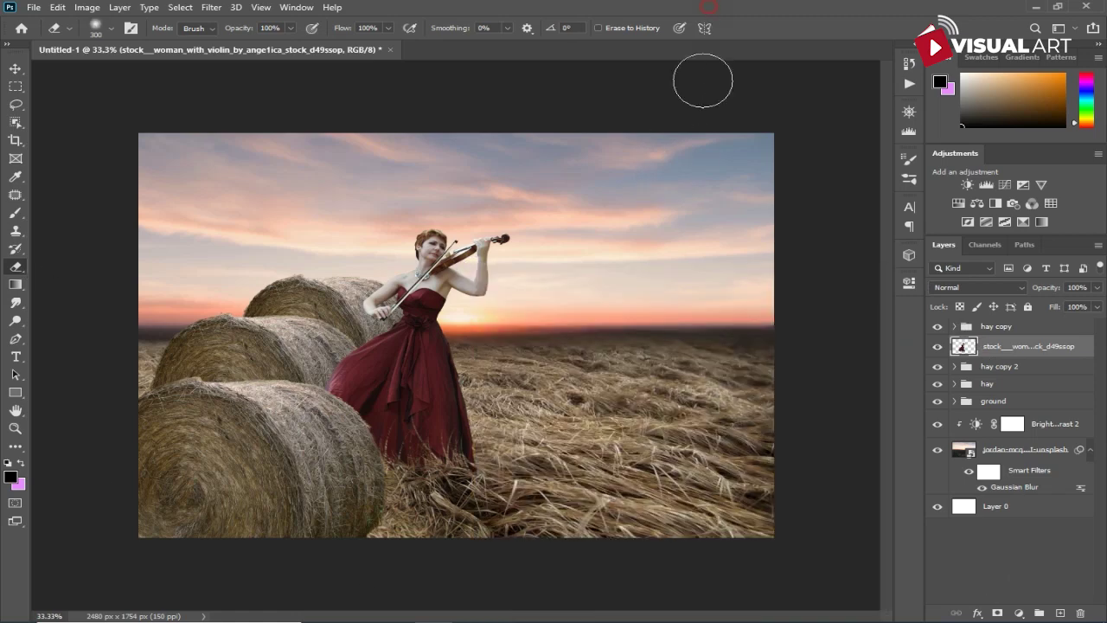
Step: Reduce the soft eraser to 175 px and erase the leftover dress fragments below the hem's right corner
key("bracketleft")
key("bracketleft")
key("bracketleft")
left_click_drag(459, 483, 522, 475)
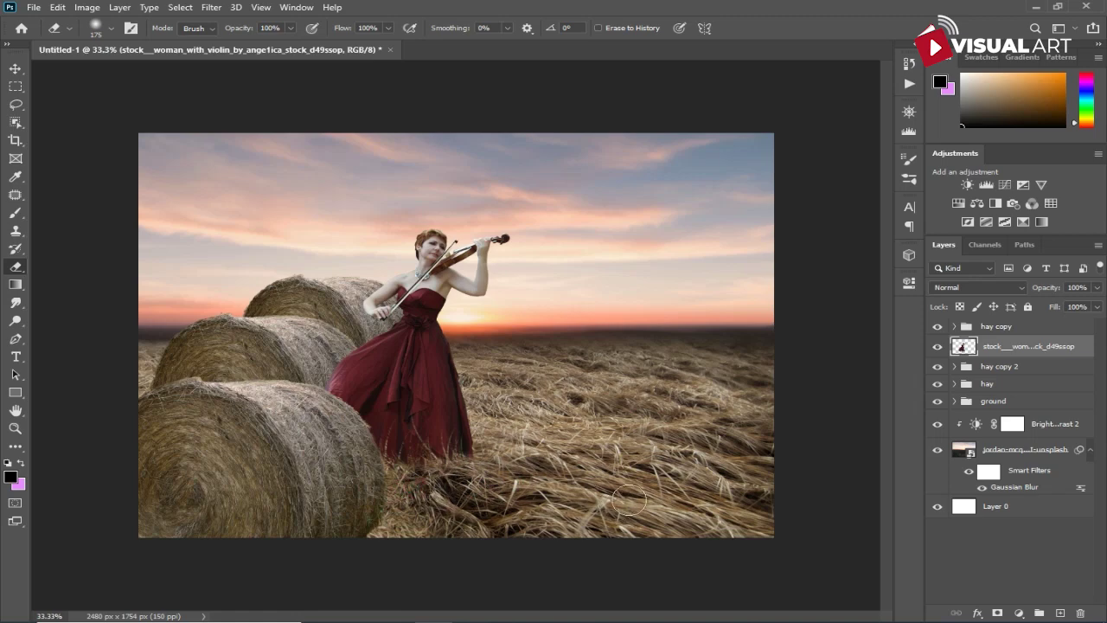
Step: Rasterize the front hay bale's layer in the hay copy group and add a layer mask to it
left_click(17, 73)
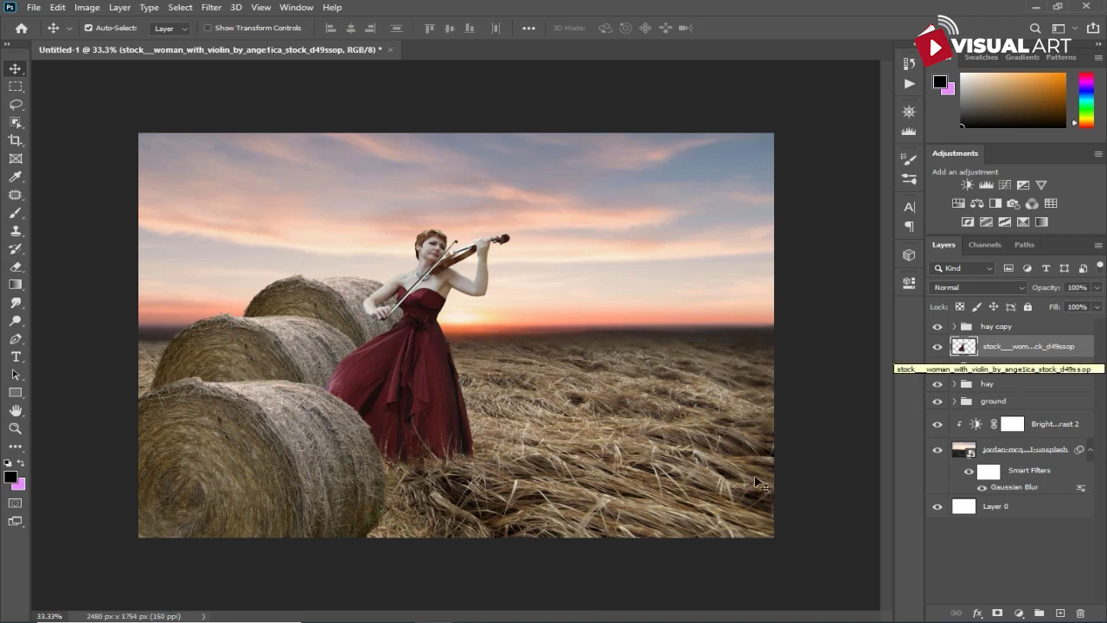
left_click(311, 472)
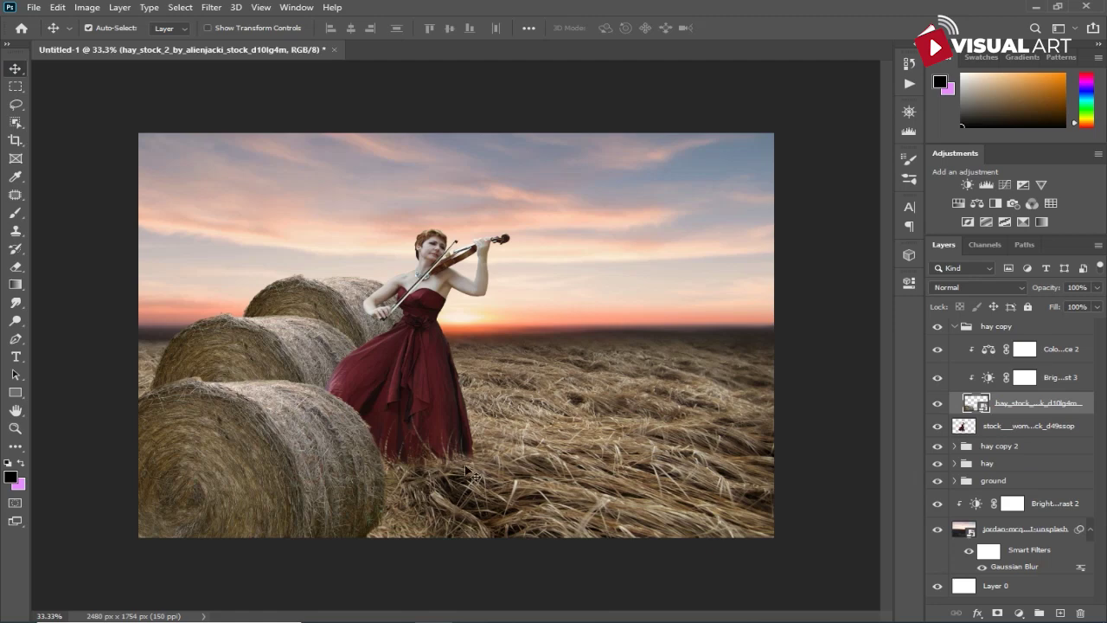
left_click(936, 327)
left_click(936, 327)
right_click(1046, 410)
left_click(951, 280)
left_click(998, 613)
Step: Erase grass blades along the base of the front hay bale with the 200 px grass eraser tip at 82°
left_click(16, 267)
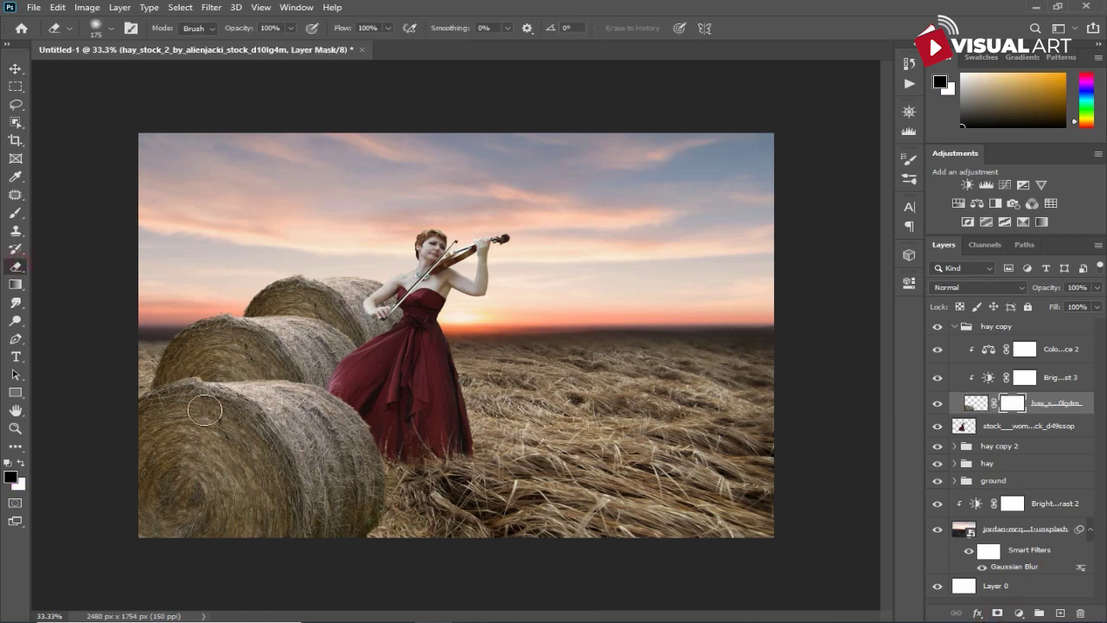
right_click(560, 481)
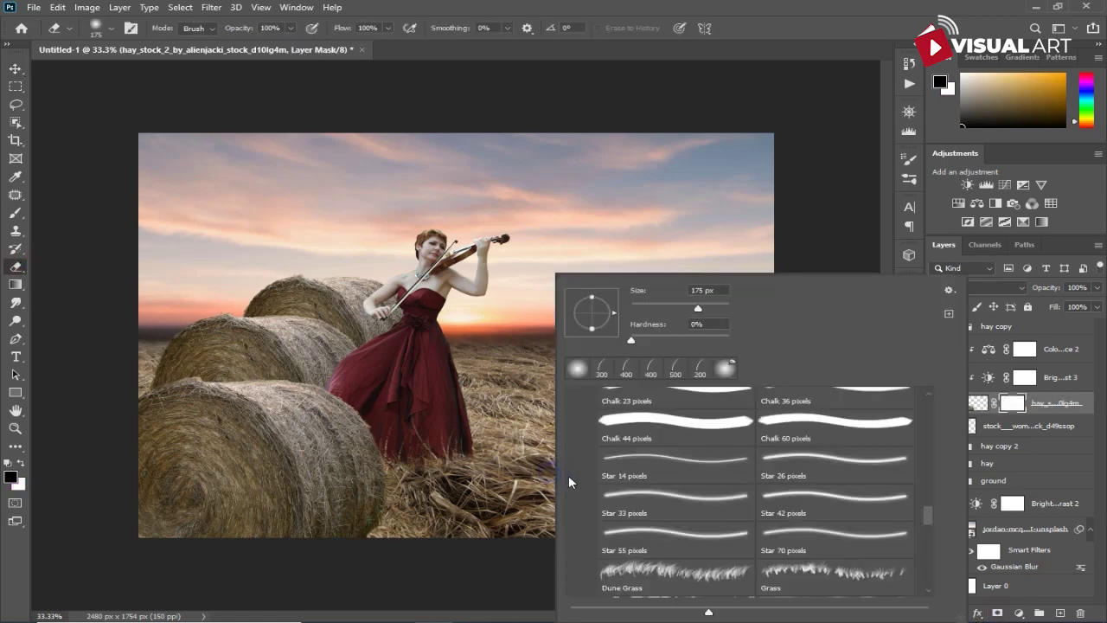
left_click(603, 369)
key("Return")
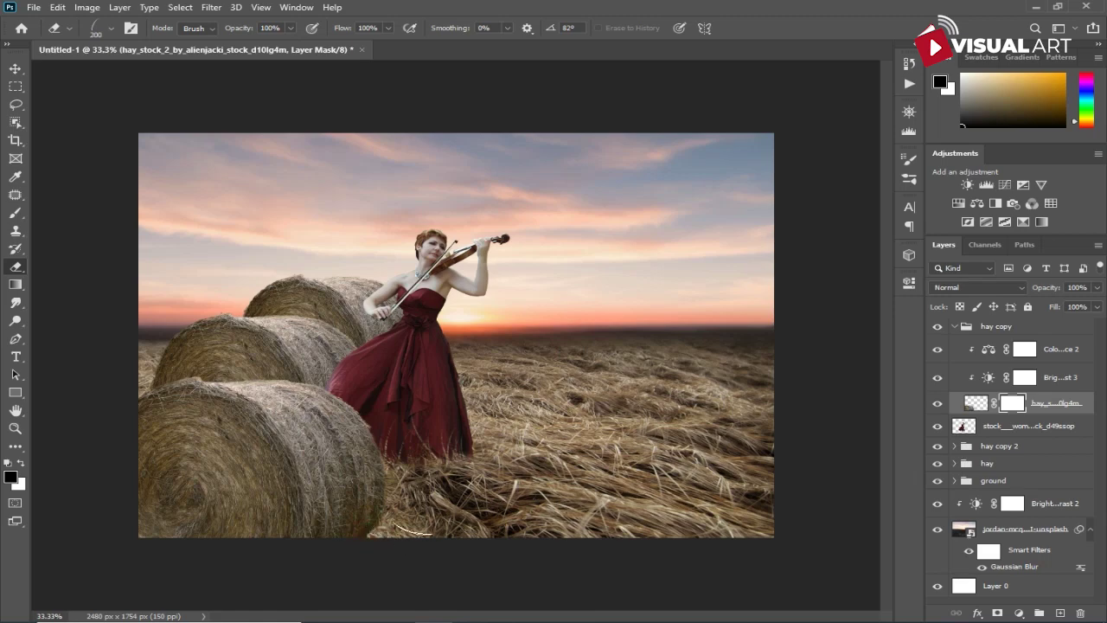
left_click(973, 405)
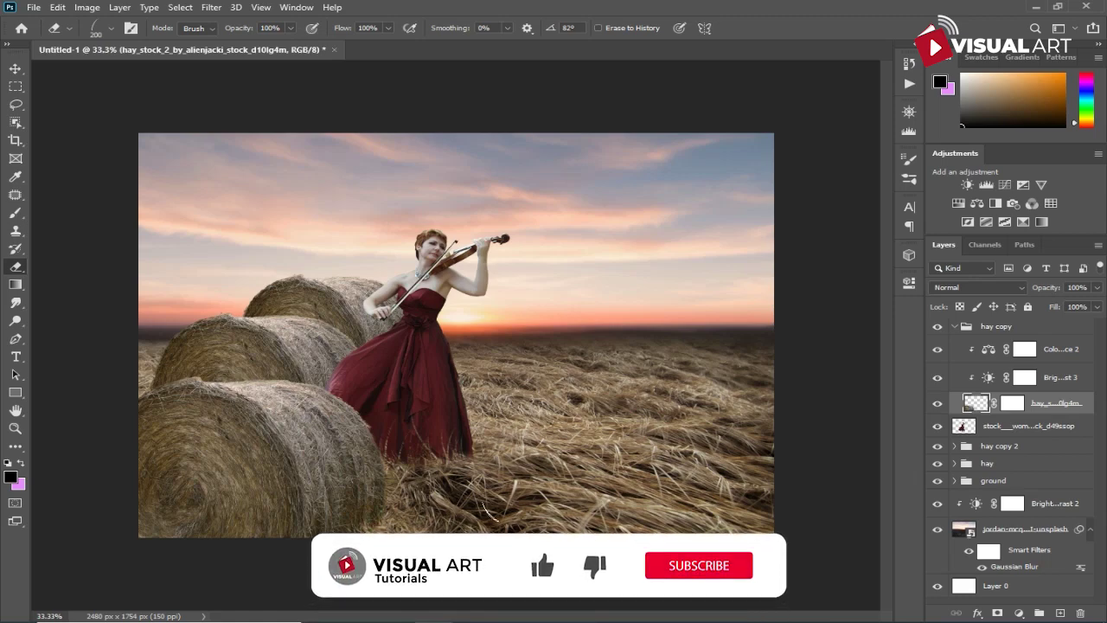
Step: Add a clipped layer above the front hay bale and shade the bale with a soft black brush at 8% opacity
key("v")
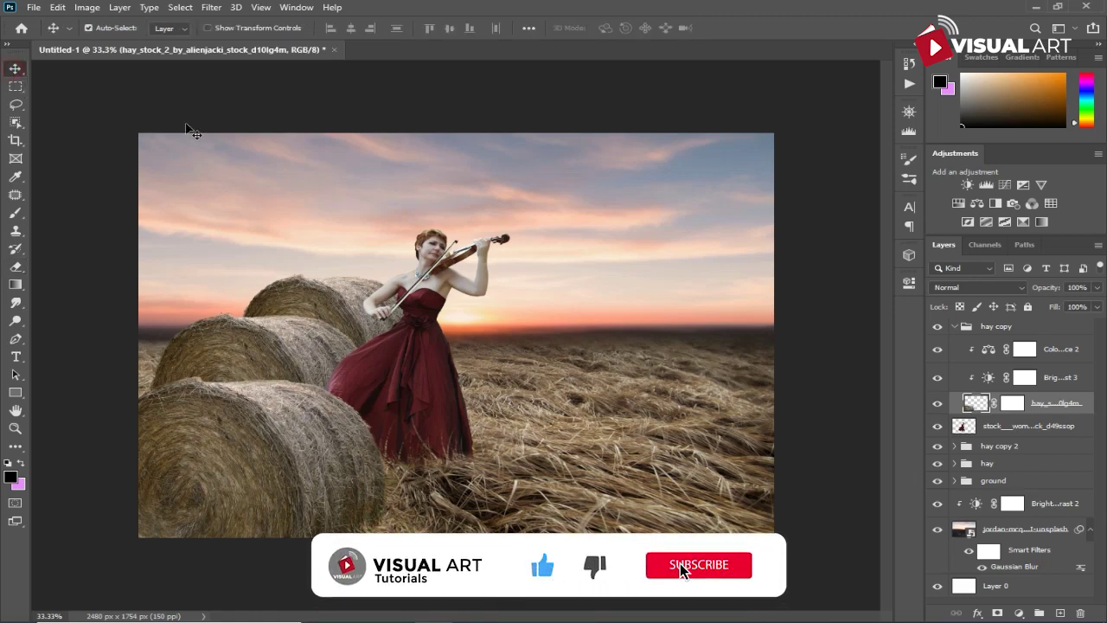
left_click(1061, 612)
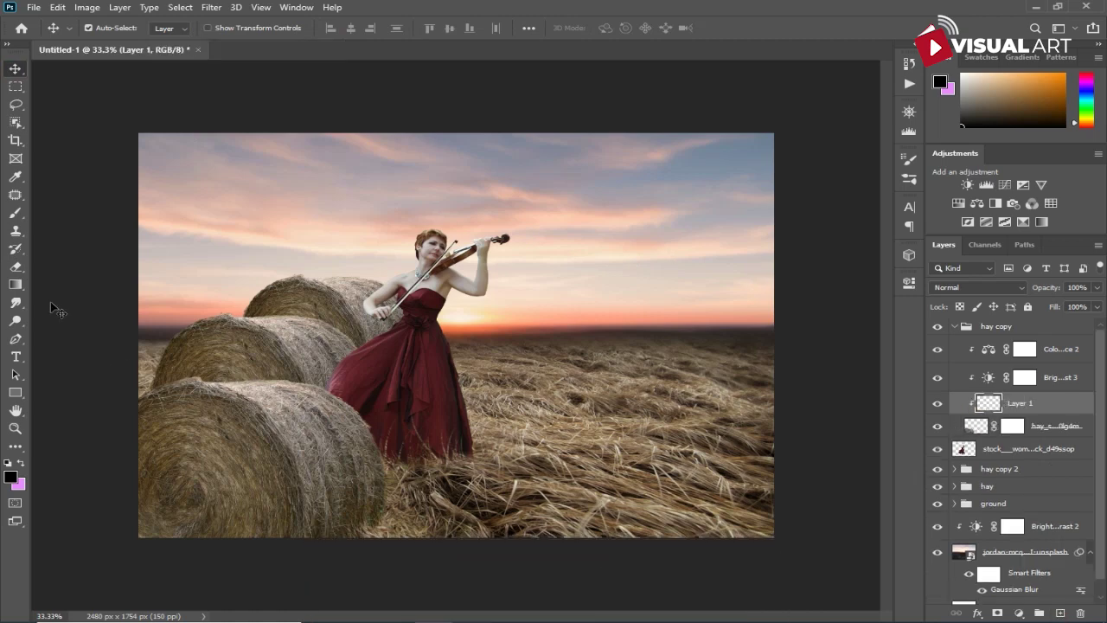
left_click(14, 212)
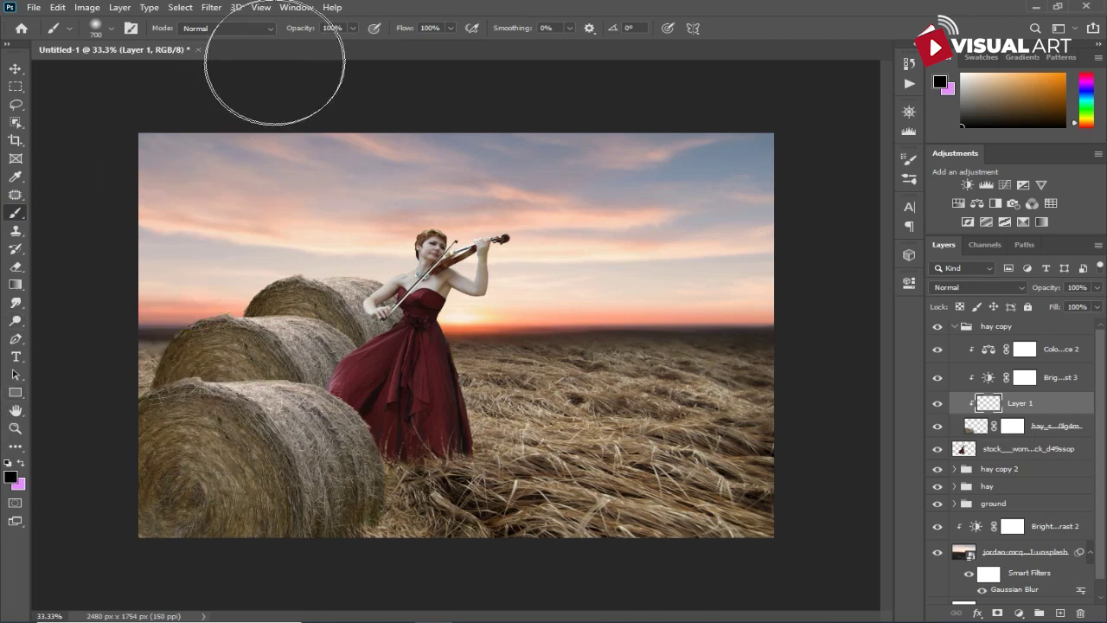
left_click_drag(294, 29, 221, 29)
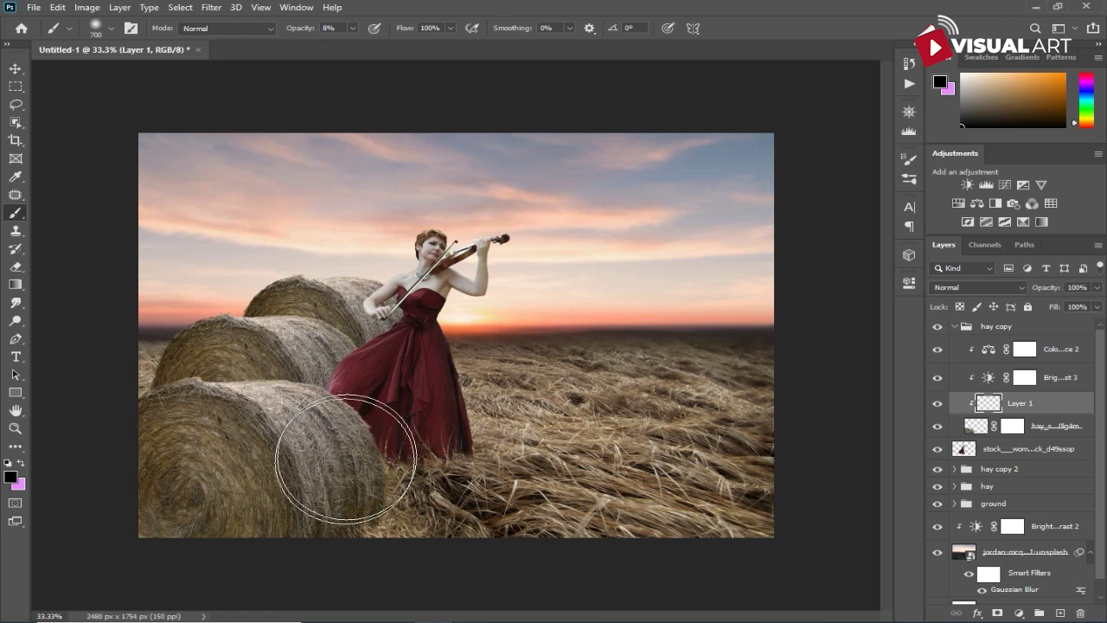
key("bracketleft")
key("bracketleft")
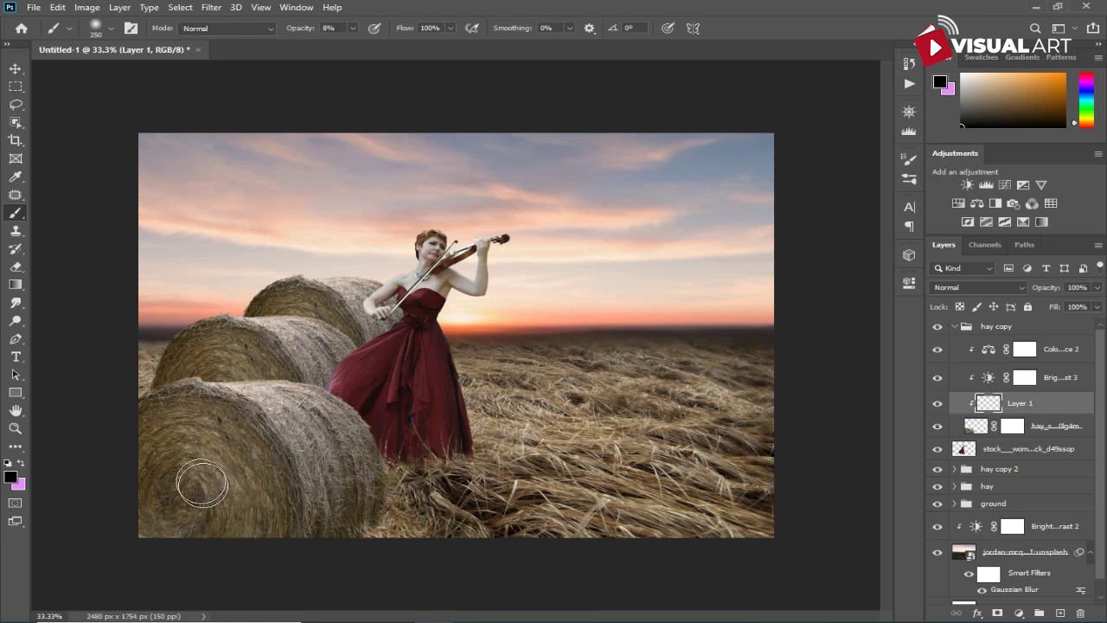
mouse_move(134, 511)
left_mouse_down()
mouse_move(178, 494)
mouse_move(254, 511)
mouse_move(128, 556)
mouse_move(163, 501)
mouse_move(136, 527)
mouse_move(306, 554)
mouse_move(333, 482)
mouse_move(287, 553)
mouse_move(260, 519)
mouse_move(354, 420)
mouse_move(334, 387)
mouse_move(265, 447)
mouse_move(273, 410)
left_mouse_up()
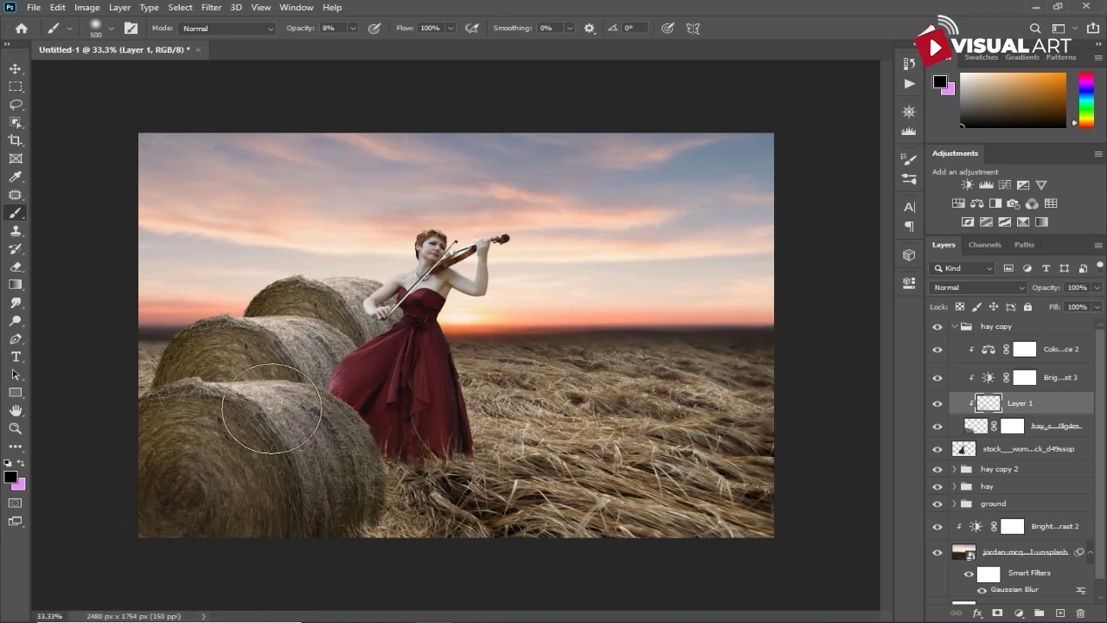
key("bracketleft")
key("bracketleft")
left_click_drag(181, 390, 298, 399)
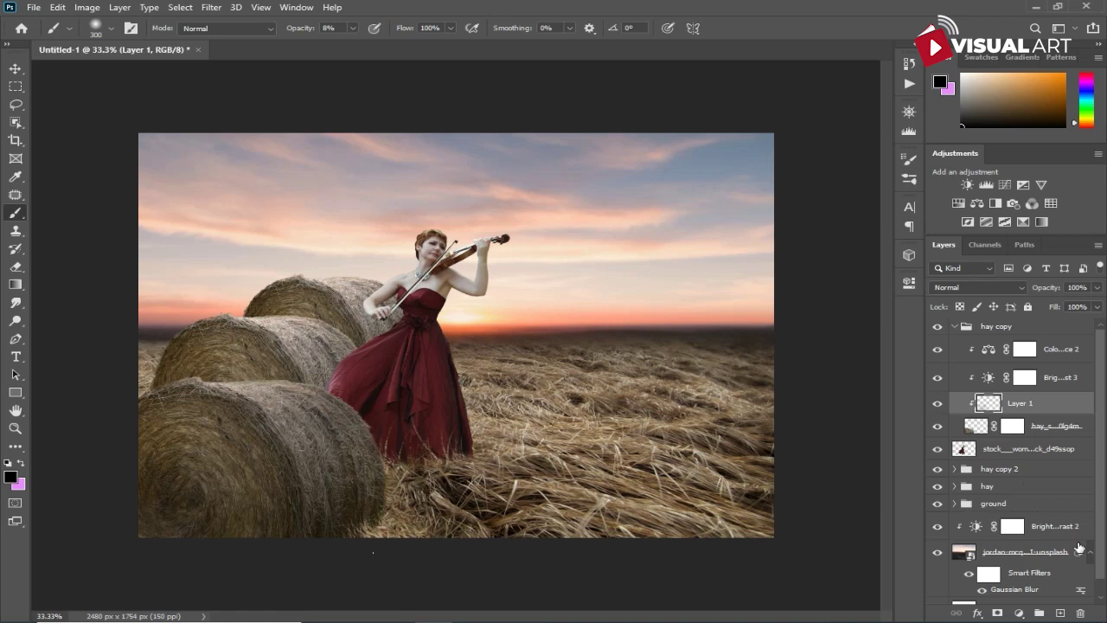
Step: Add a clipped layer above the landscape in the ground group and paint soft black shadows on the grass at 8% opacity
scroll(1079, 548, "down", 1)
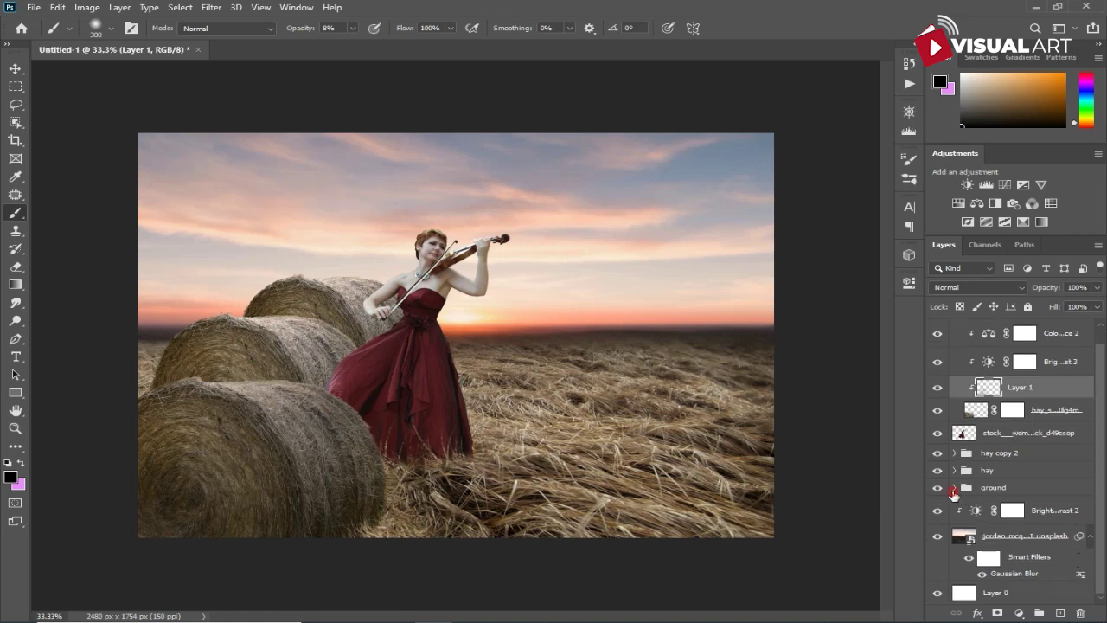
left_click(953, 487)
left_click(1065, 593)
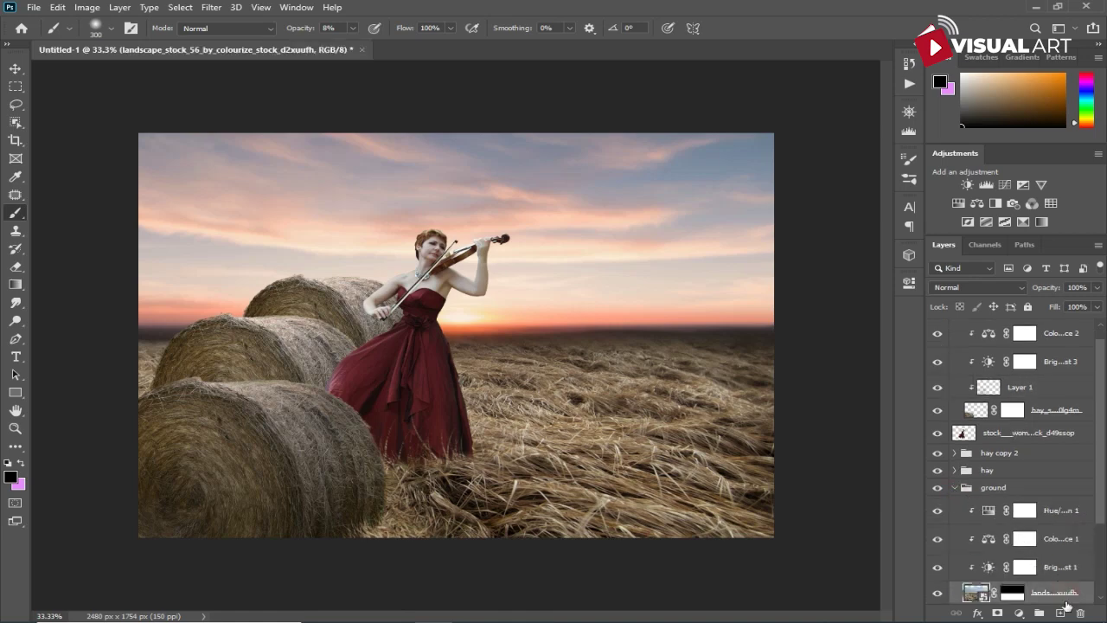
left_click(1064, 612)
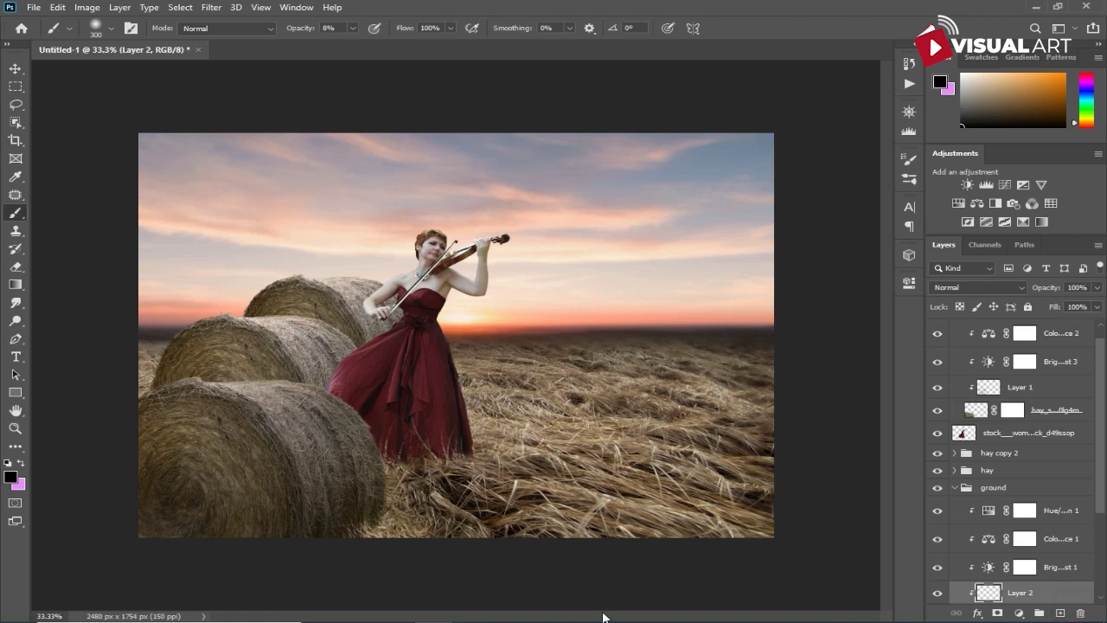
mouse_move(428, 555)
left_mouse_down()
mouse_move(379, 550)
mouse_move(454, 539)
mouse_move(369, 547)
mouse_move(495, 553)
mouse_move(378, 500)
mouse_move(437, 510)
mouse_move(370, 460)
mouse_move(414, 482)
mouse_move(487, 493)
mouse_move(439, 449)
mouse_move(441, 462)
mouse_move(406, 493)
mouse_move(385, 468)
mouse_move(417, 539)
mouse_move(418, 500)
mouse_move(459, 486)
mouse_move(582, 569)
mouse_move(376, 512)
mouse_move(543, 568)
mouse_move(513, 583)
mouse_move(406, 539)
mouse_move(378, 543)
mouse_move(364, 525)
mouse_move(431, 556)
mouse_move(338, 521)
mouse_move(523, 574)
mouse_move(384, 532)
mouse_move(646, 589)
mouse_move(487, 497)
mouse_move(669, 585)
mouse_move(459, 563)
mouse_move(353, 519)
mouse_move(349, 539)
mouse_move(452, 586)
left_mouse_up()
key("[")
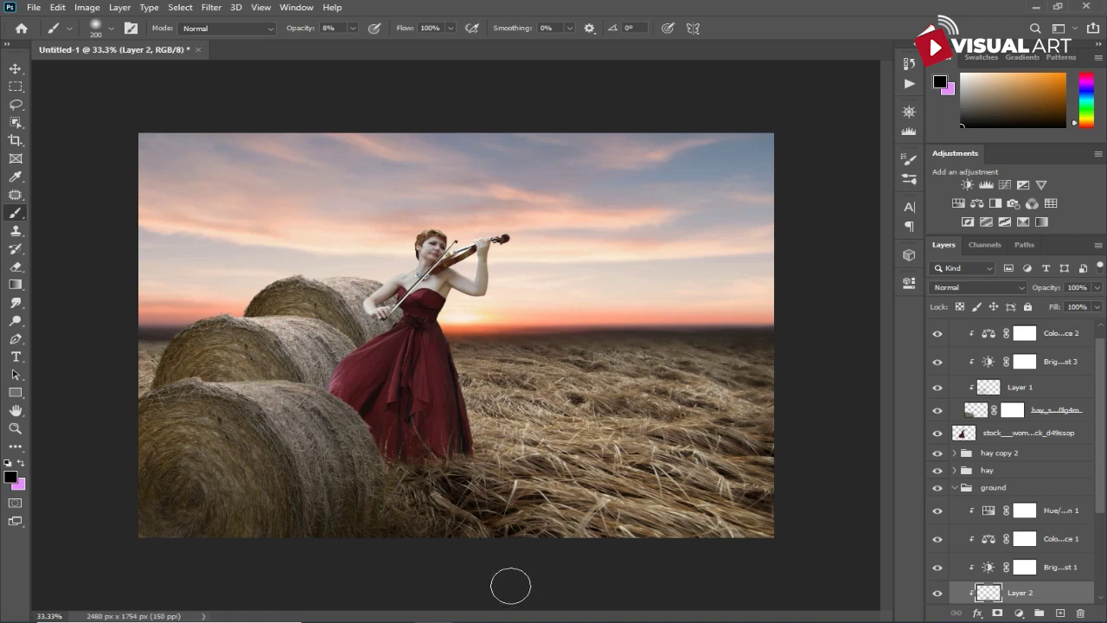
Step: Collapse the ground and hay copy groups, and toggle the hay copy group's visibility to check which bale it holds
left_click(16, 70)
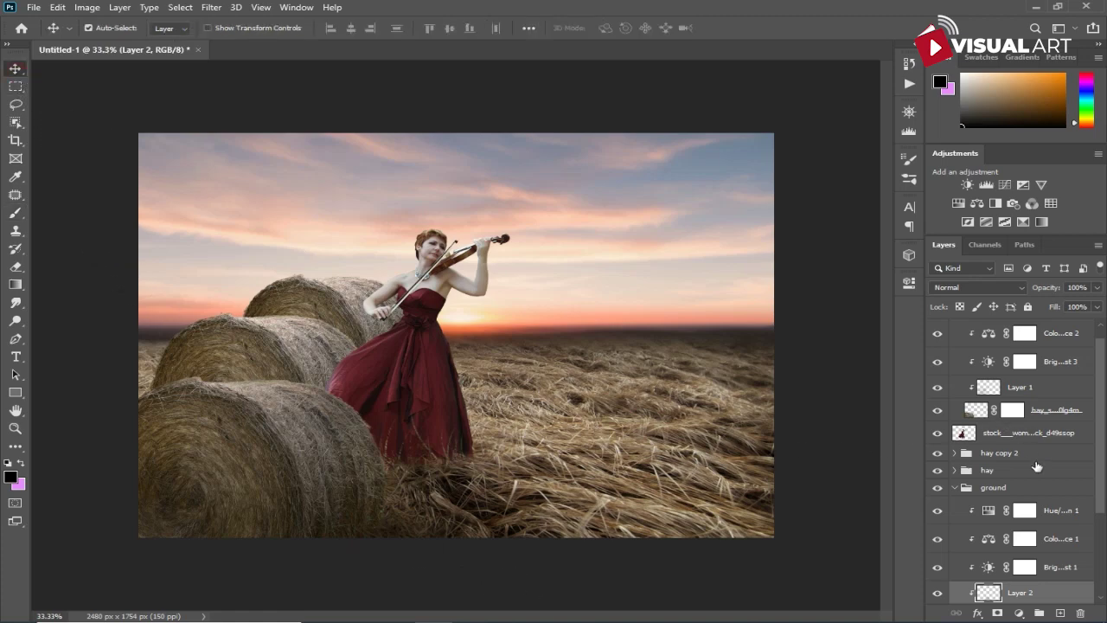
left_click(957, 489)
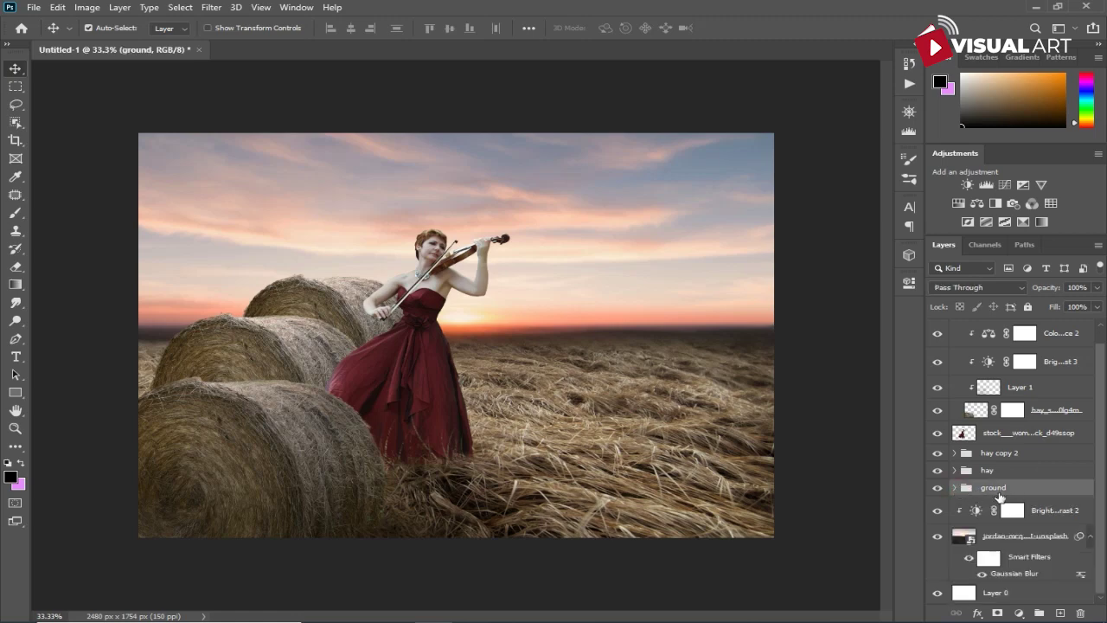
scroll(1008, 489, "up", 1)
left_click(955, 326)
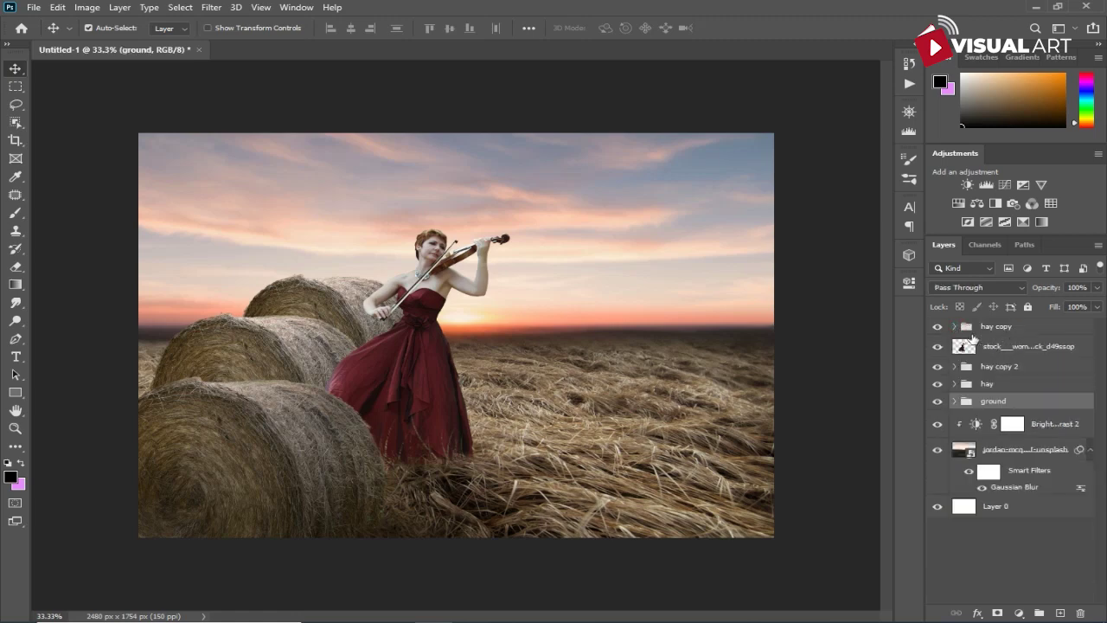
left_click(1005, 329)
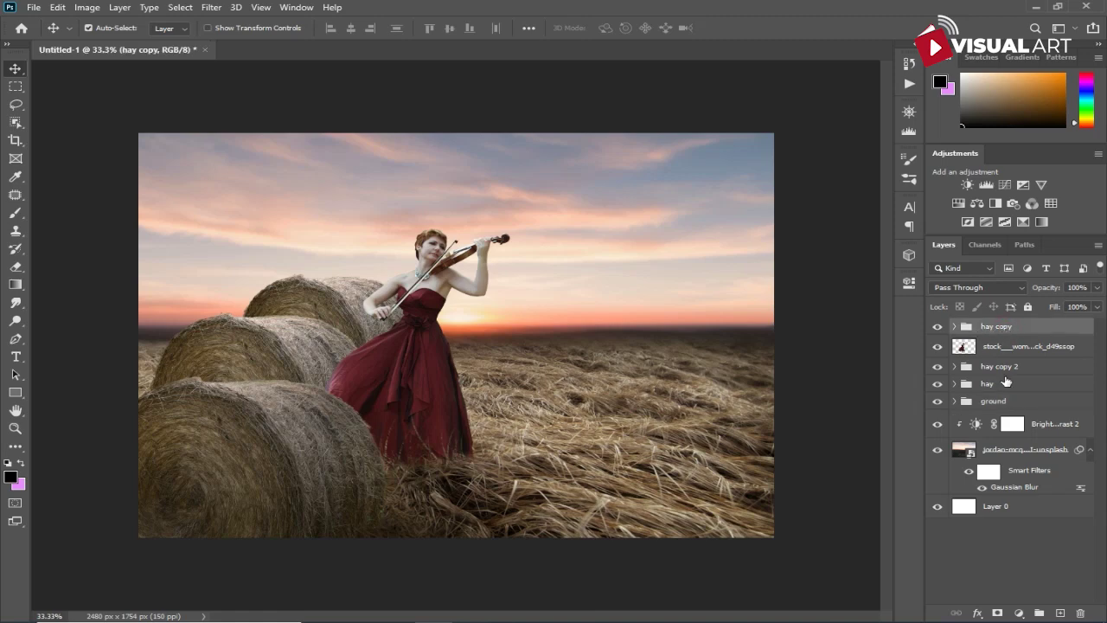
left_click(938, 327)
left_click(938, 328)
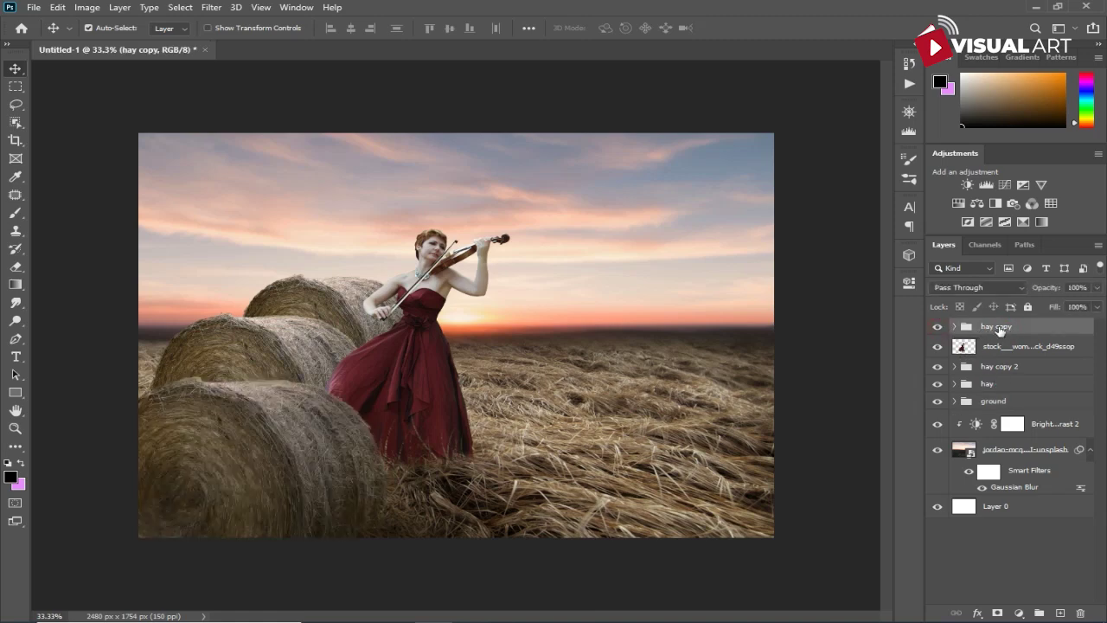
Step: Select the middle hay bale's layer in the hay copy 2 group and add a clipped layer above it
left_click(326, 350)
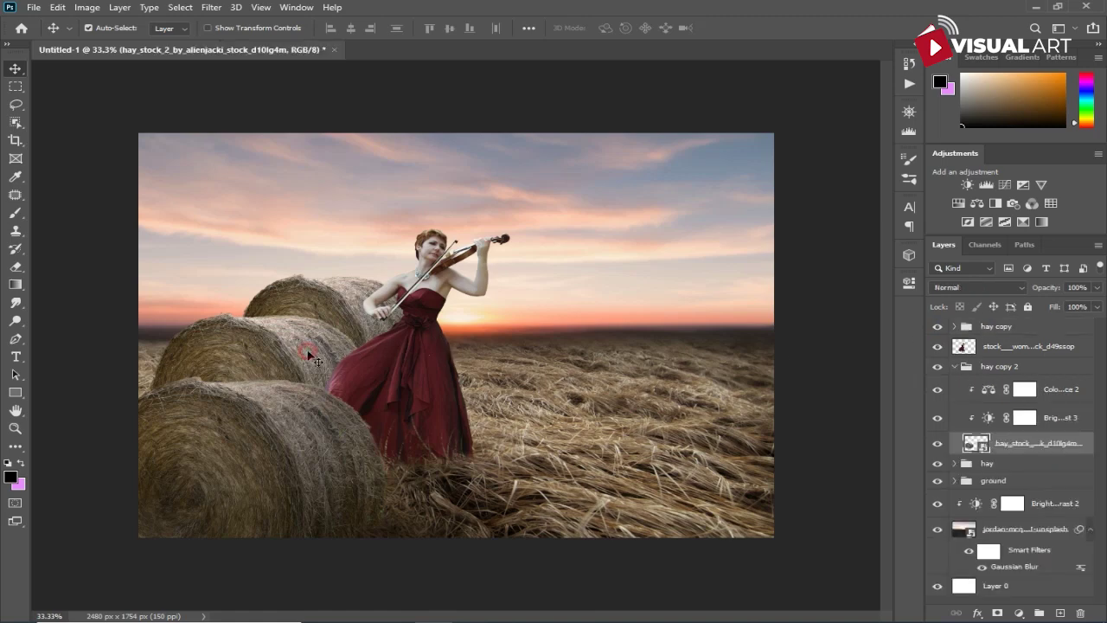
left_click(938, 366)
left_click(938, 367)
left_click(956, 367)
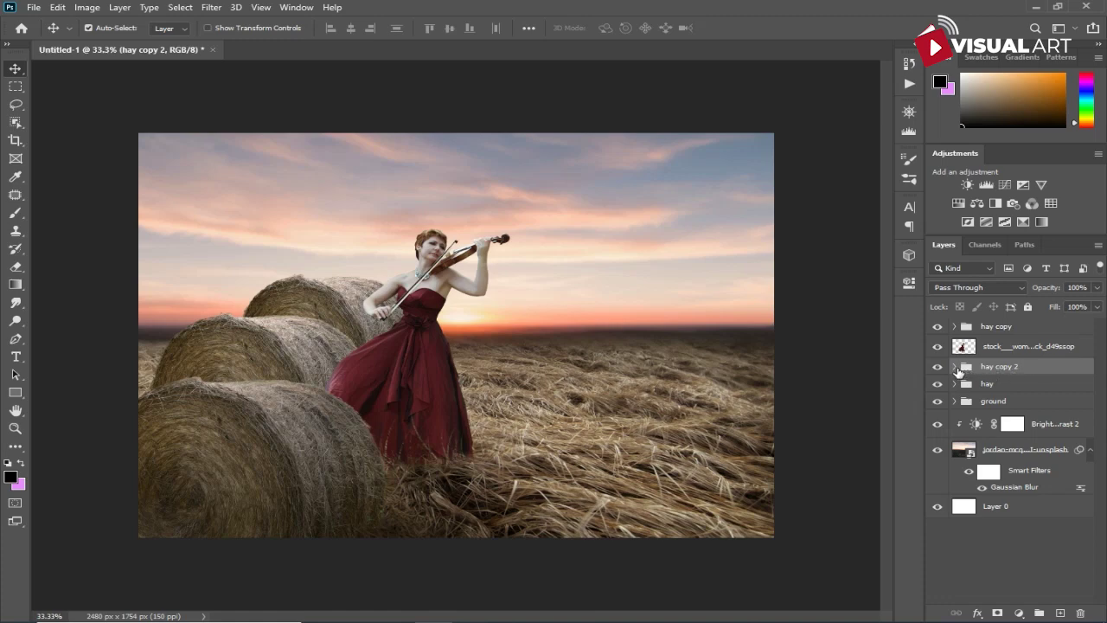
left_click(954, 366)
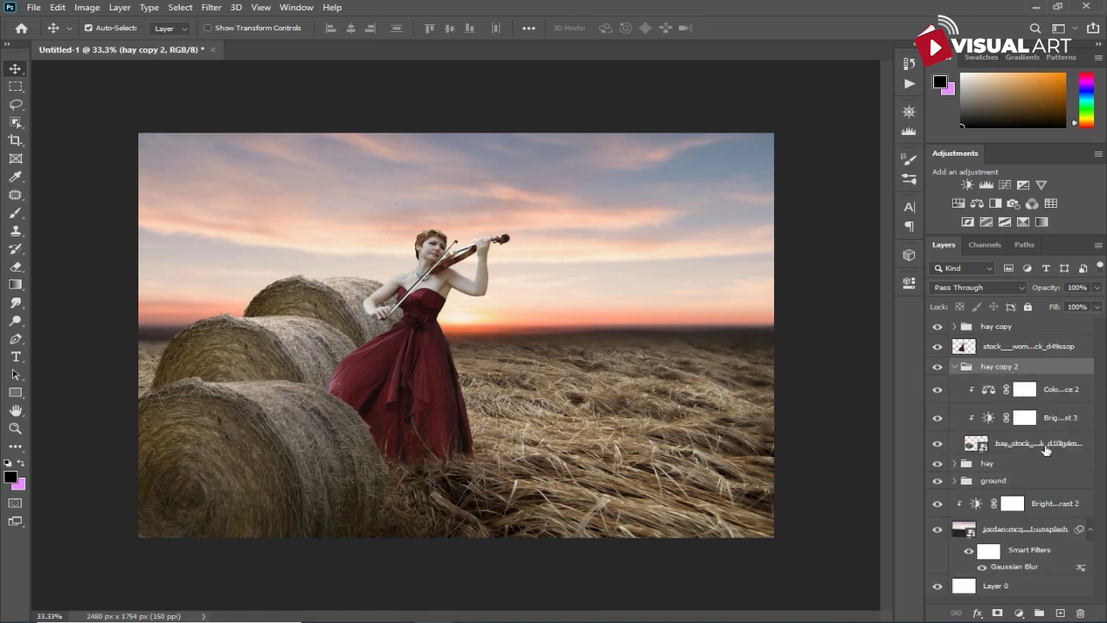
left_click(1046, 450)
left_click(1060, 613)
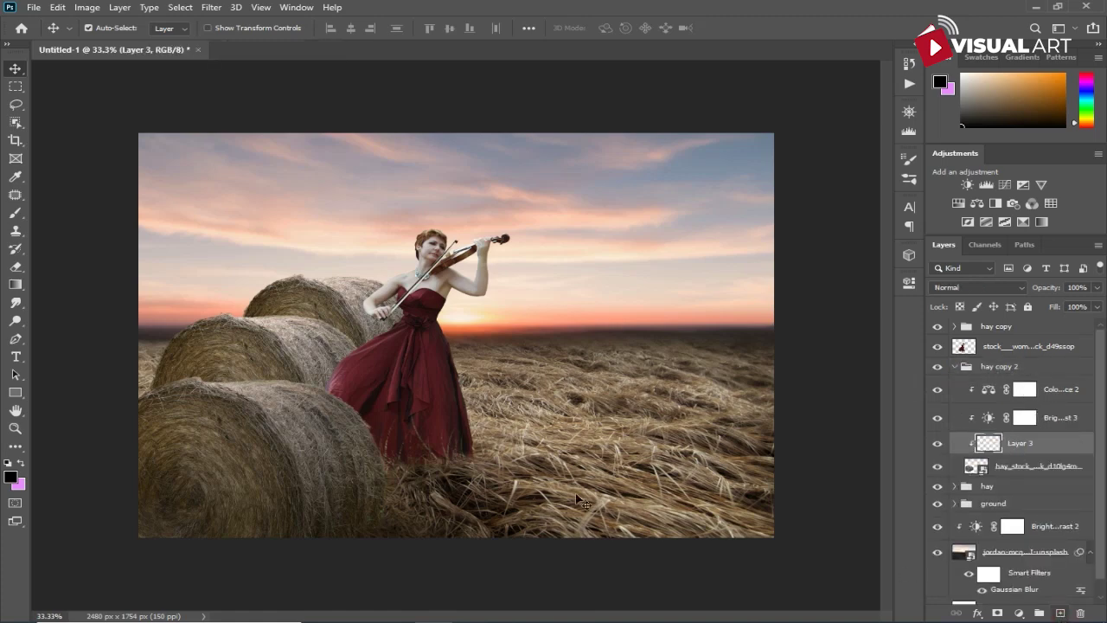
Step: Fill the new clipped layer with 50% Gray and set its blend mode to Overlay
left_click(56, 9)
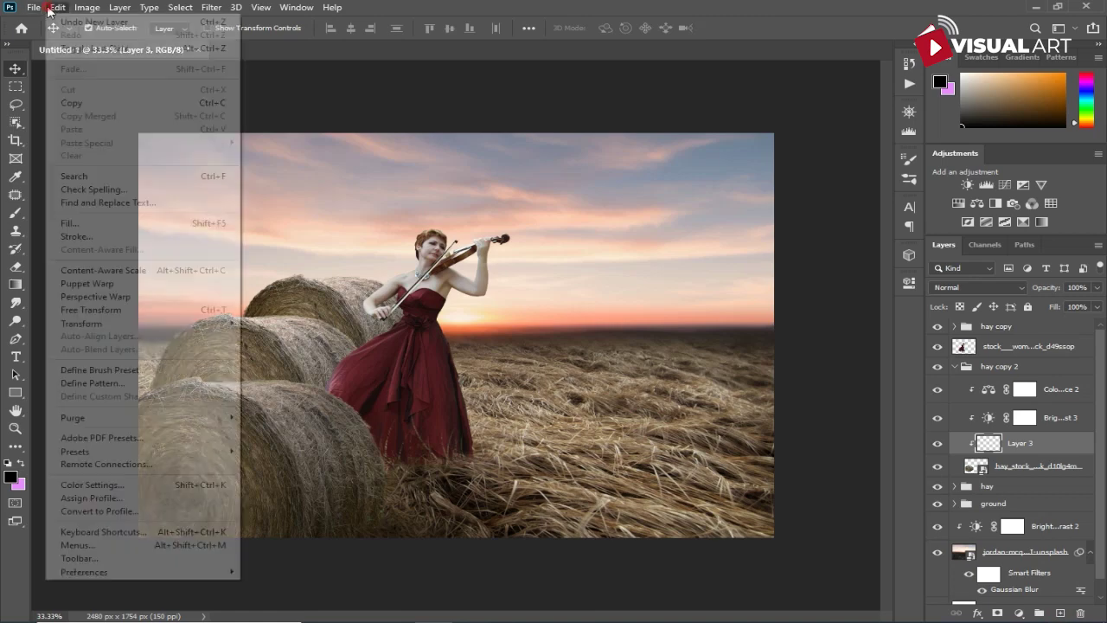
left_click(67, 224)
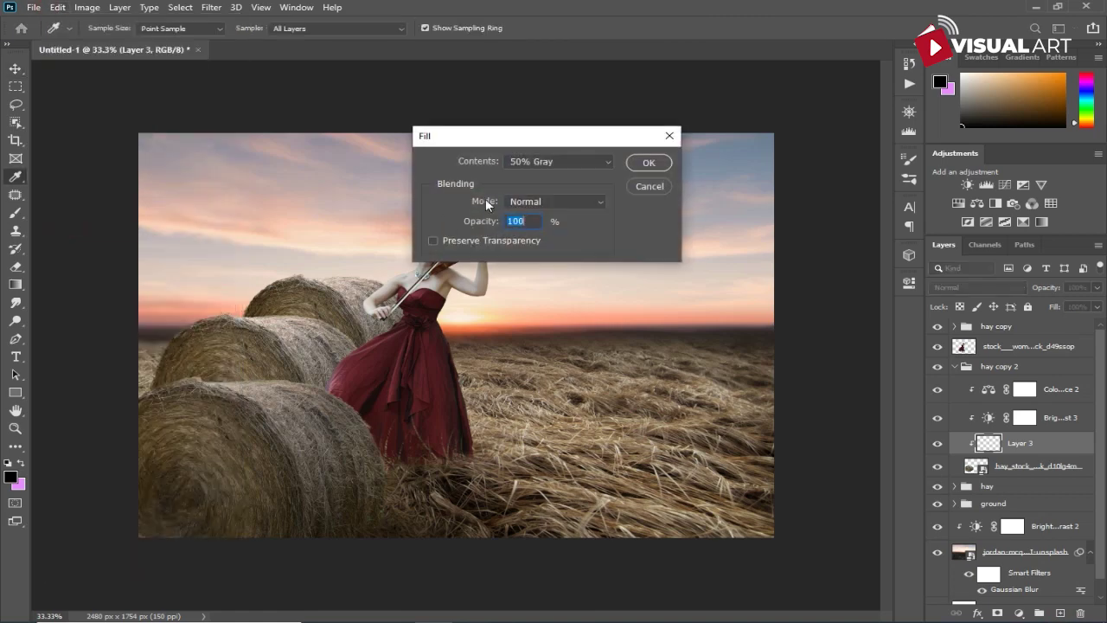
left_click(640, 163)
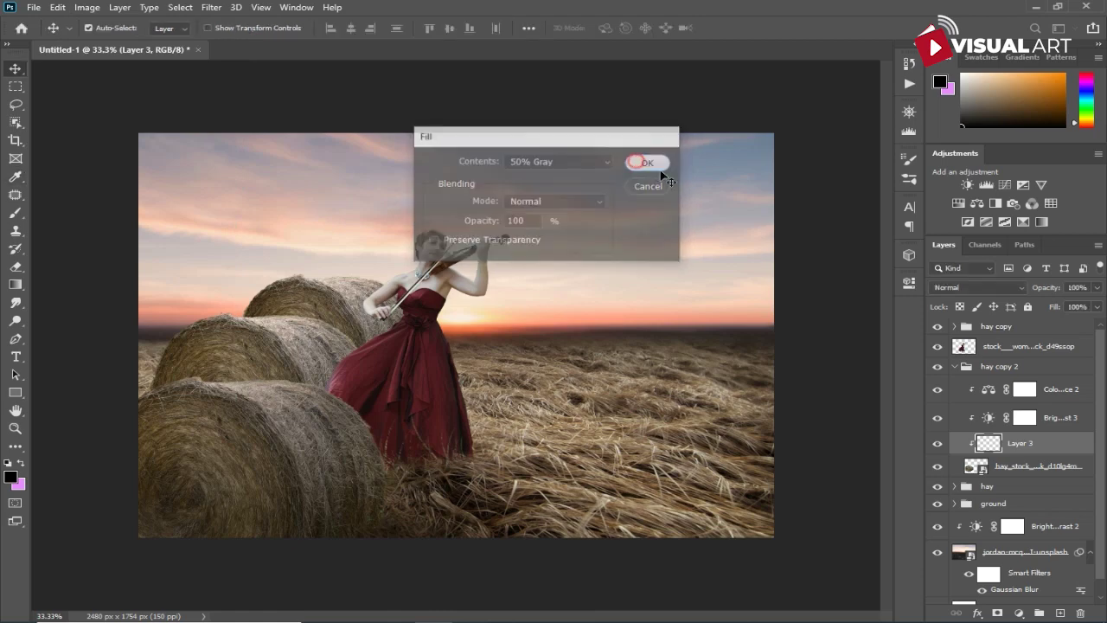
left_click(966, 289)
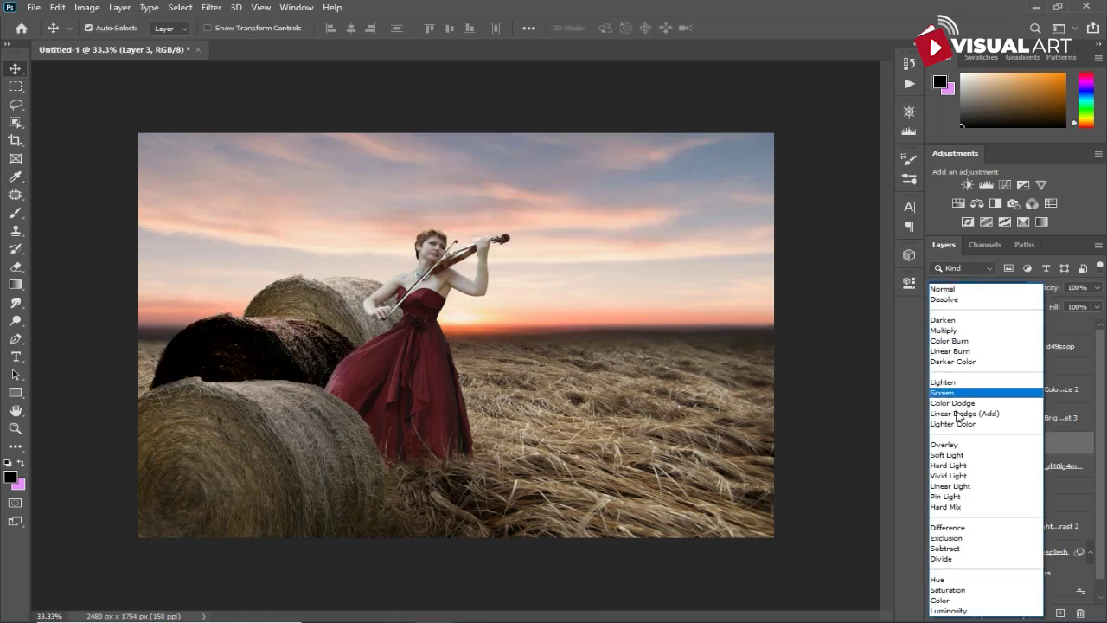
left_click(955, 446)
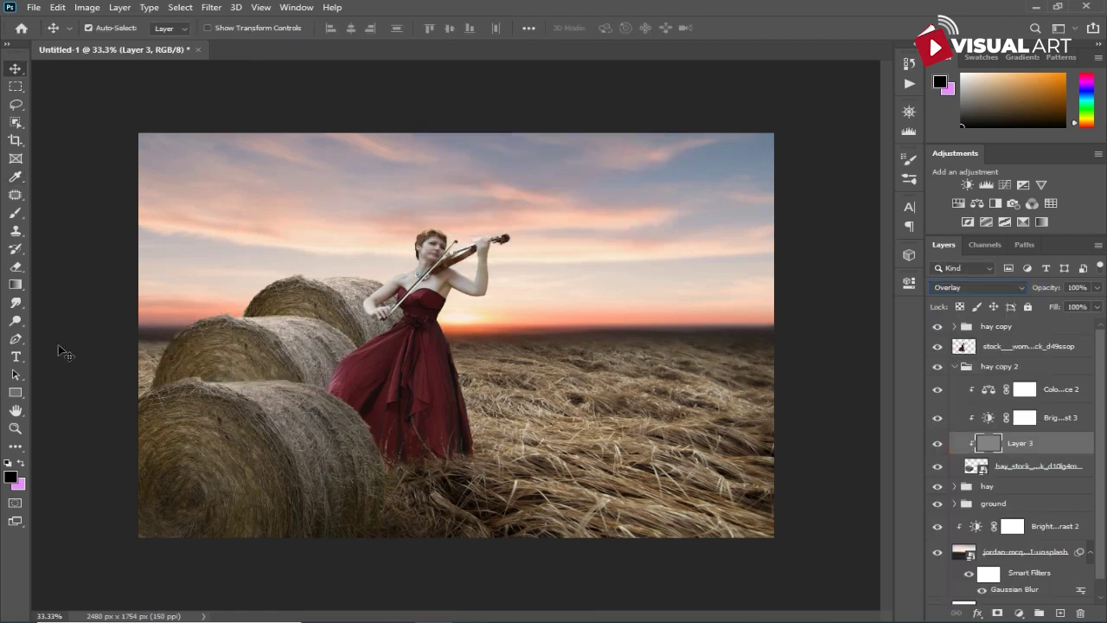
Step: Lighten the edges of the middle hay bale with the Dodge tool at 125 px, Midtones range and 100% exposure
left_click(16, 320)
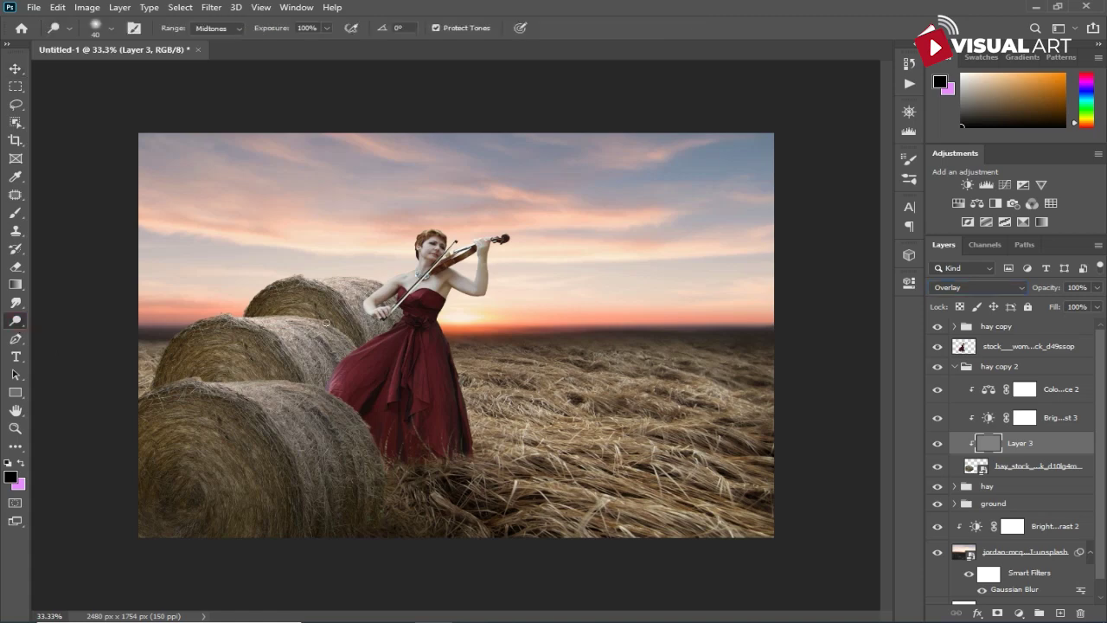
key("bracketright")
key("bracketright")
key("bracketright")
key("bracketright")
key("bracketright")
left_click_drag(345, 338, 370, 353)
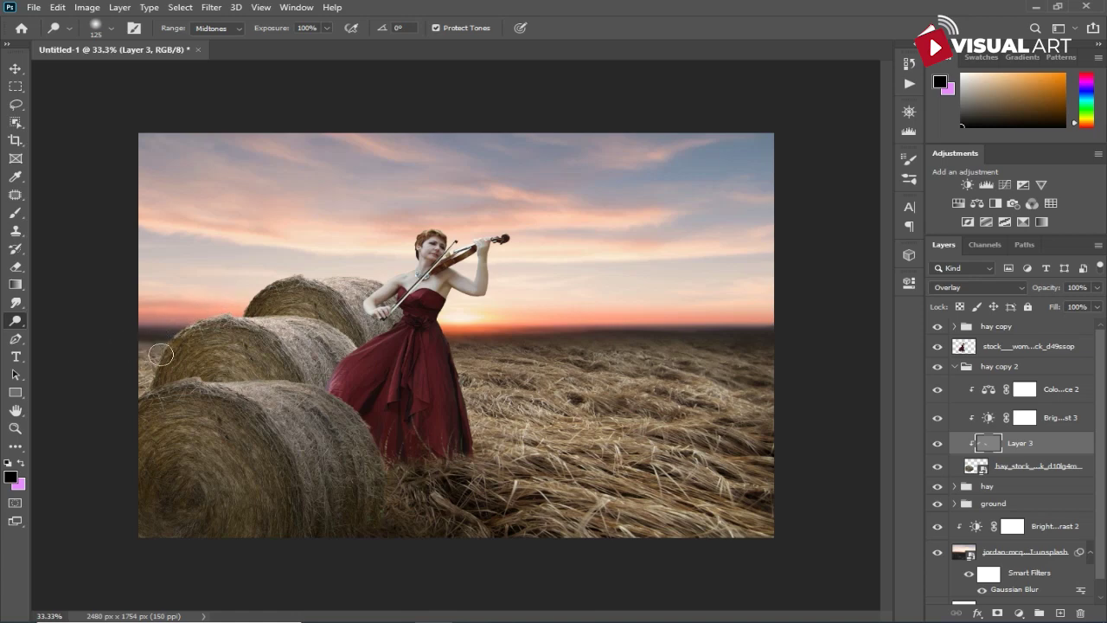
Step: Darken the inner face and shaded side of the middle hay bale with the Burn tool at 200 px, Midtones range and 23% exposure
right_click(15, 321)
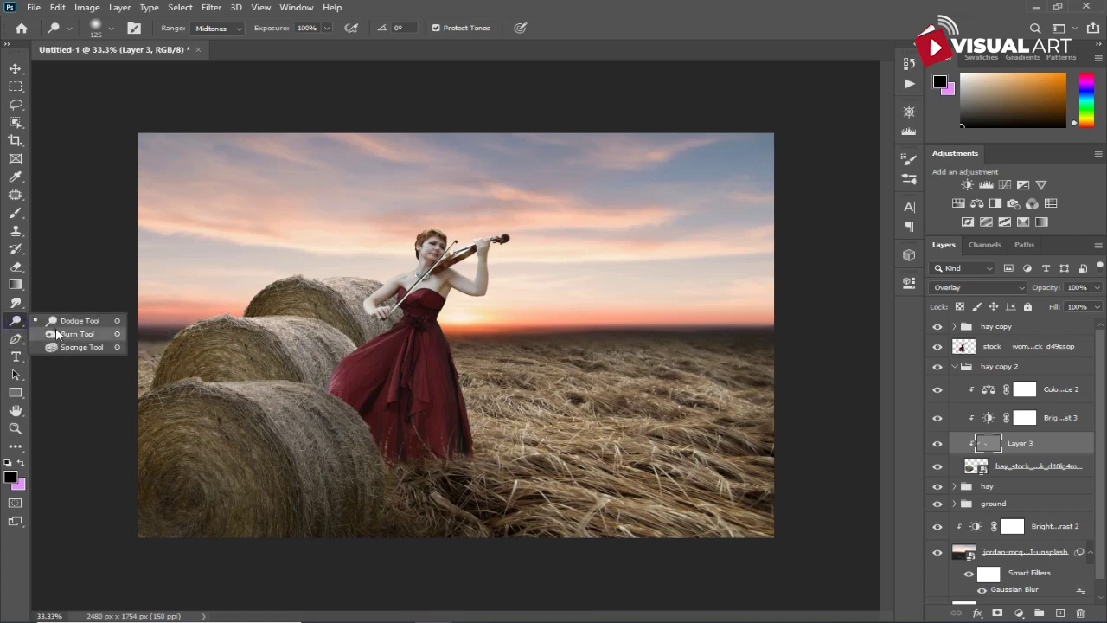
left_click(57, 334)
key("bracketright")
key("bracketright")
key("bracketright")
key("bracketright")
key("bracketright")
key("bracketright")
key("bracketright")
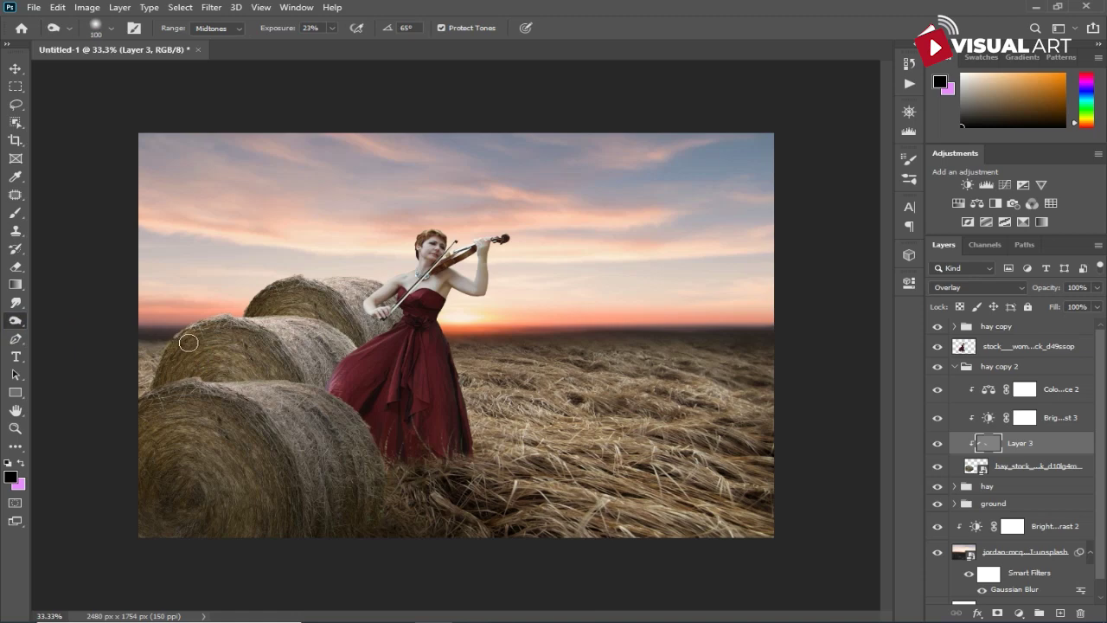
mouse_move(239, 349)
left_mouse_down()
mouse_move(282, 375)
mouse_move(272, 365)
left_mouse_up()
mouse_move(230, 369)
left_mouse_down()
mouse_move(285, 403)
mouse_move(281, 381)
mouse_move(327, 397)
mouse_move(316, 377)
mouse_move(330, 388)
mouse_move(331, 416)
mouse_move(332, 362)
mouse_move(345, 396)
mouse_move(260, 336)
mouse_move(325, 341)
left_mouse_up()
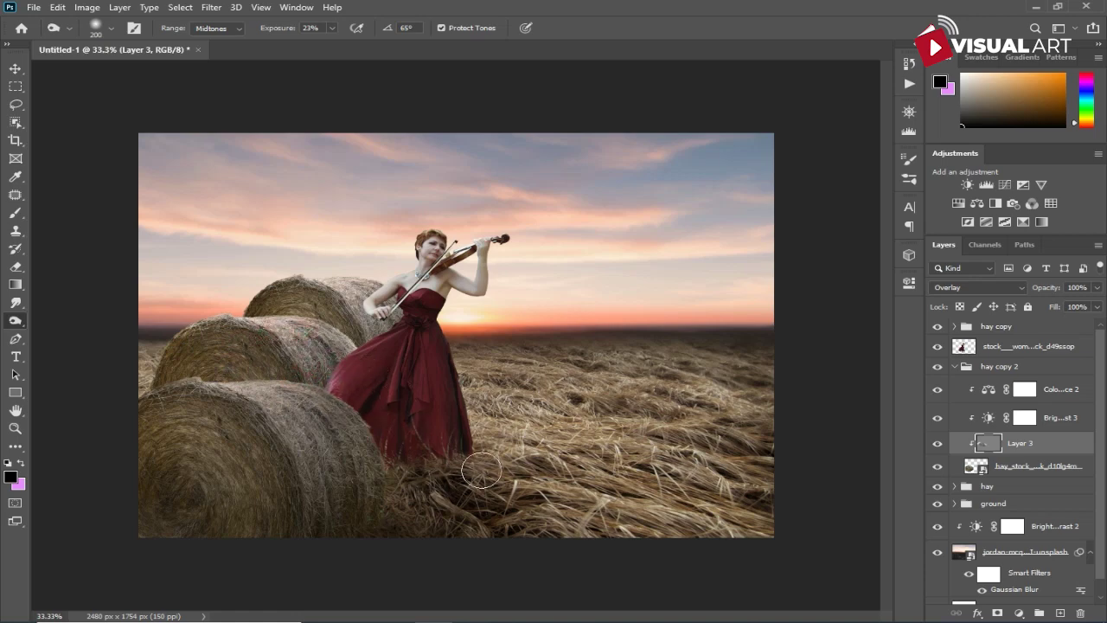
Step: Collapse the hay copy 2 group, check which bale the hay group holds, and add a clipped layer above the rear bale's layer
scroll(517, 454, "up", 2)
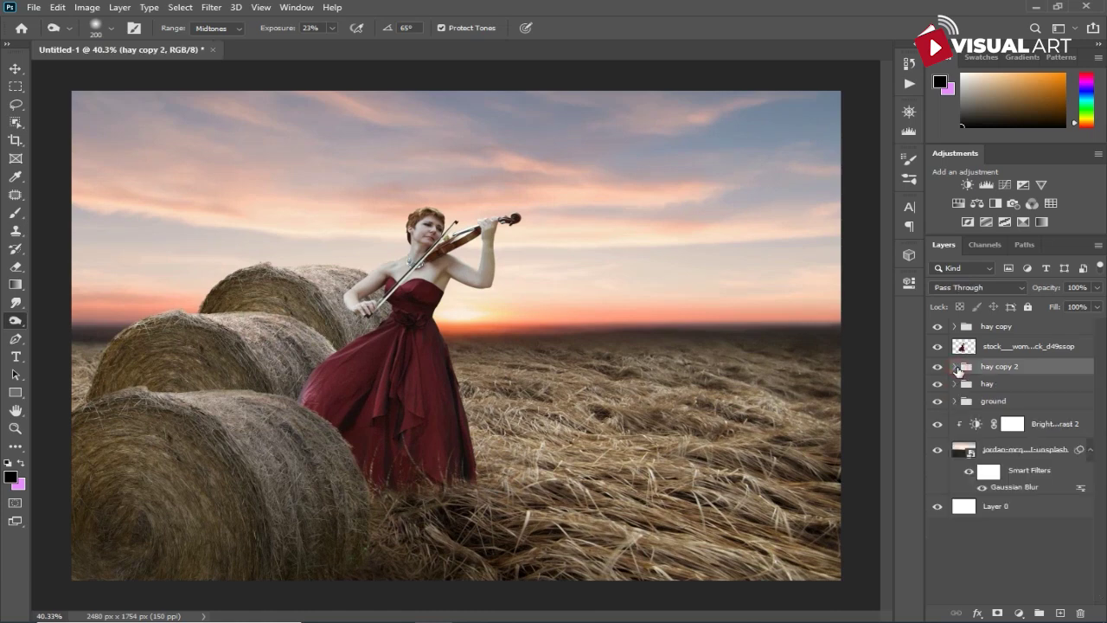
left_click(937, 386)
left_click(937, 386)
left_click(1028, 387)
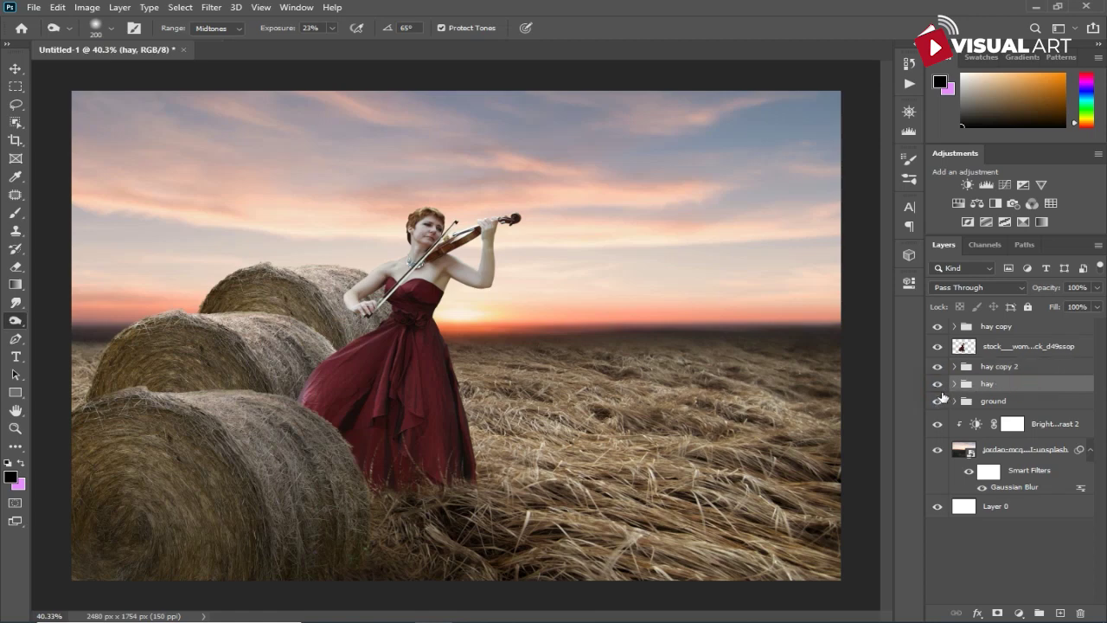
left_click(954, 384)
left_click(1034, 459)
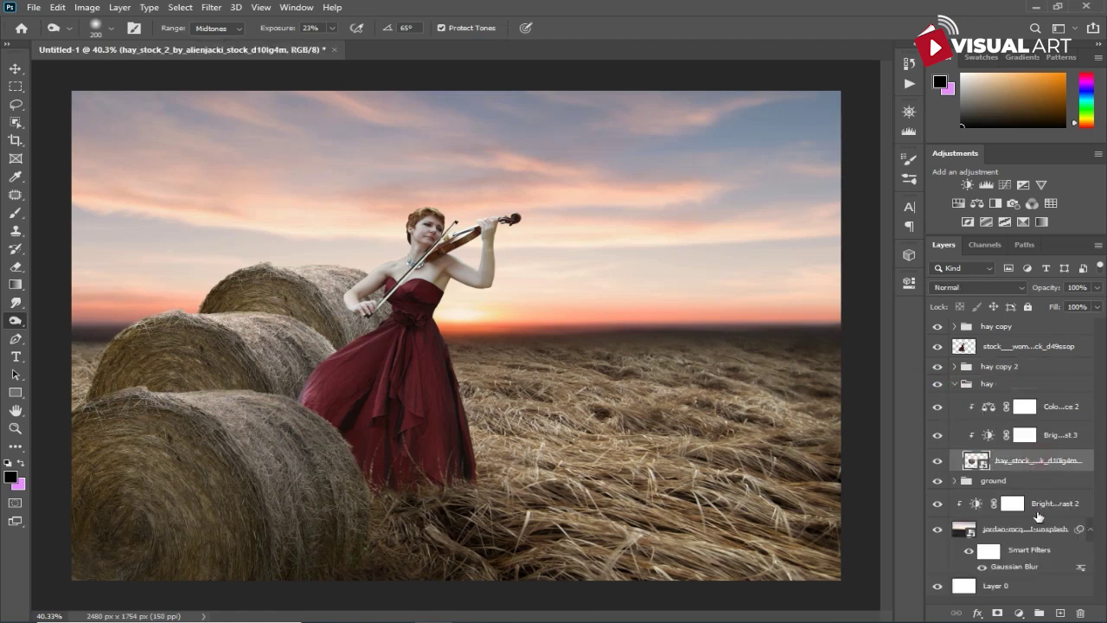
left_click(1056, 613)
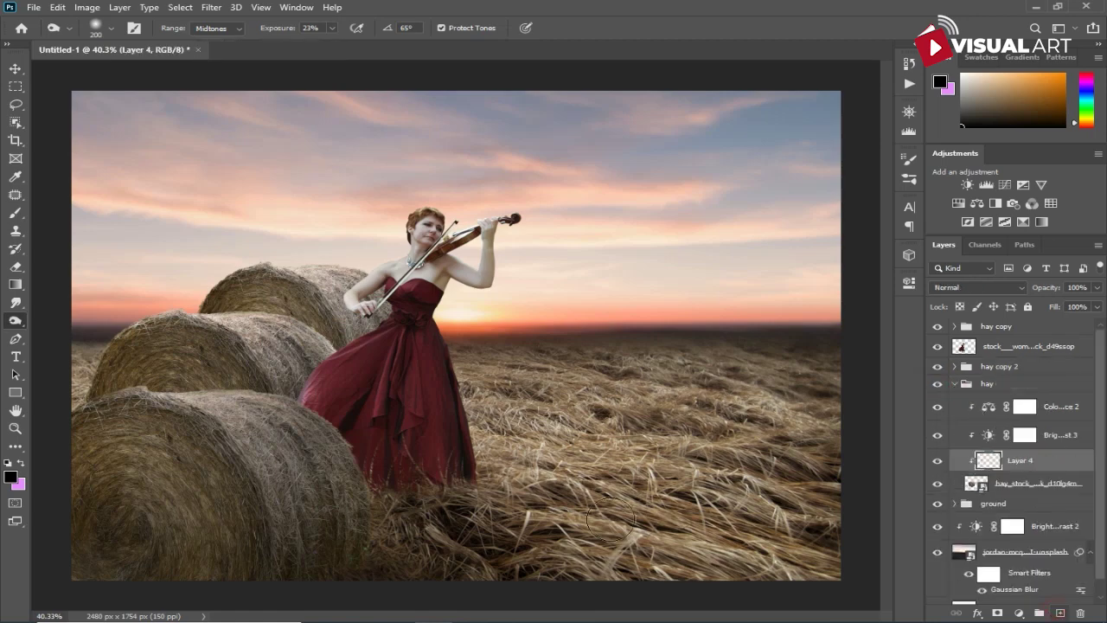
Step: Fill the clipped layer above the rear bale with 50% Gray and set its blend mode to Overlay
left_click(57, 7)
left_click(78, 224)
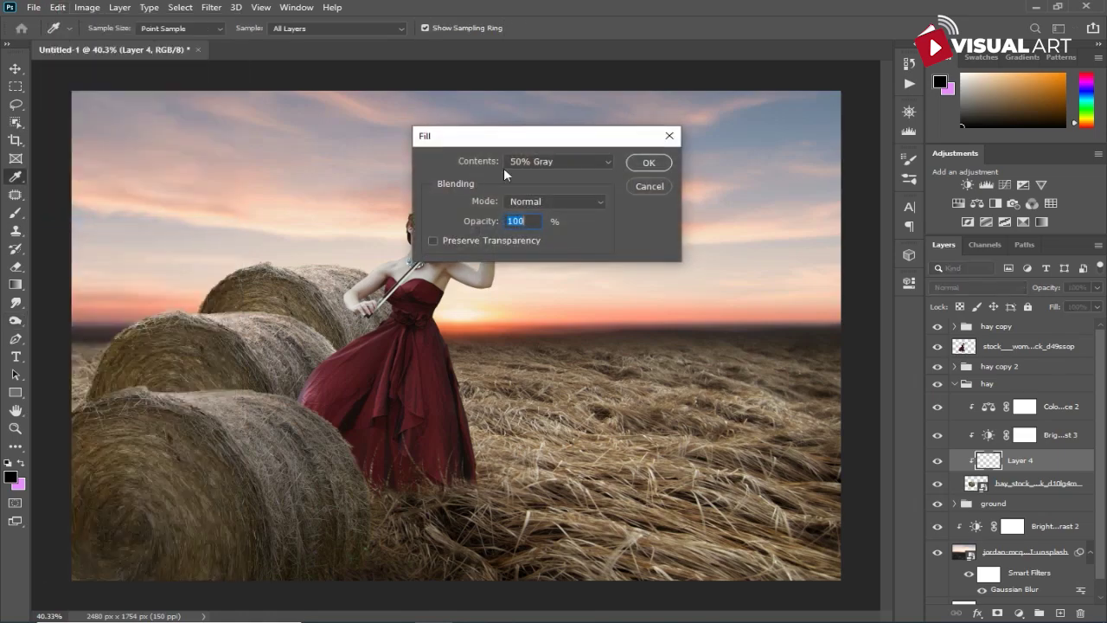
left_click(650, 162)
key("o")
left_click(974, 290)
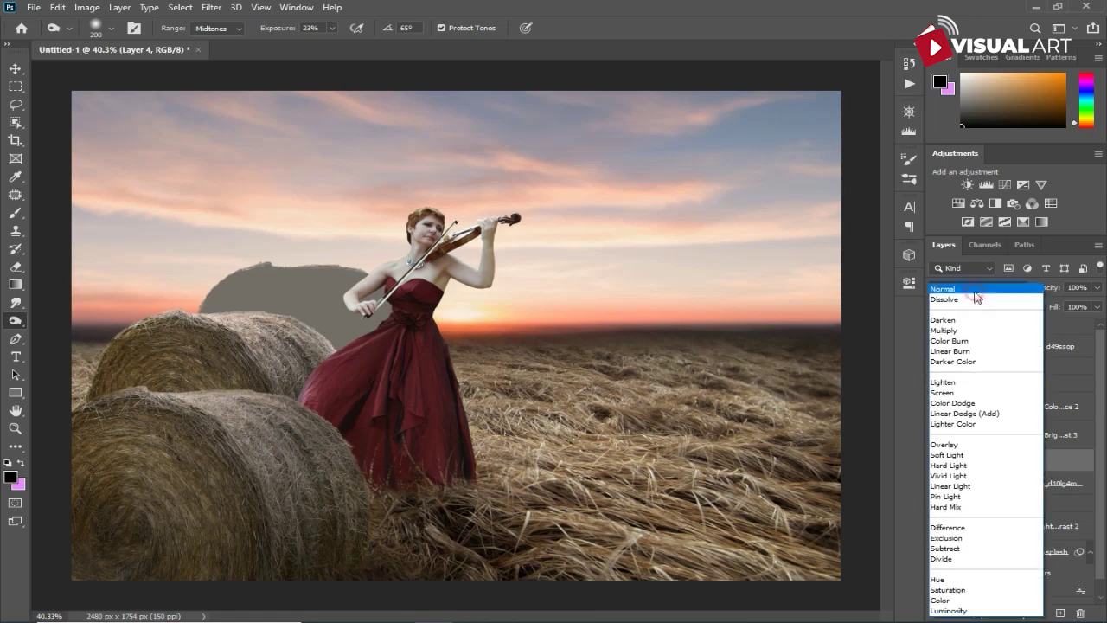
left_click(960, 445)
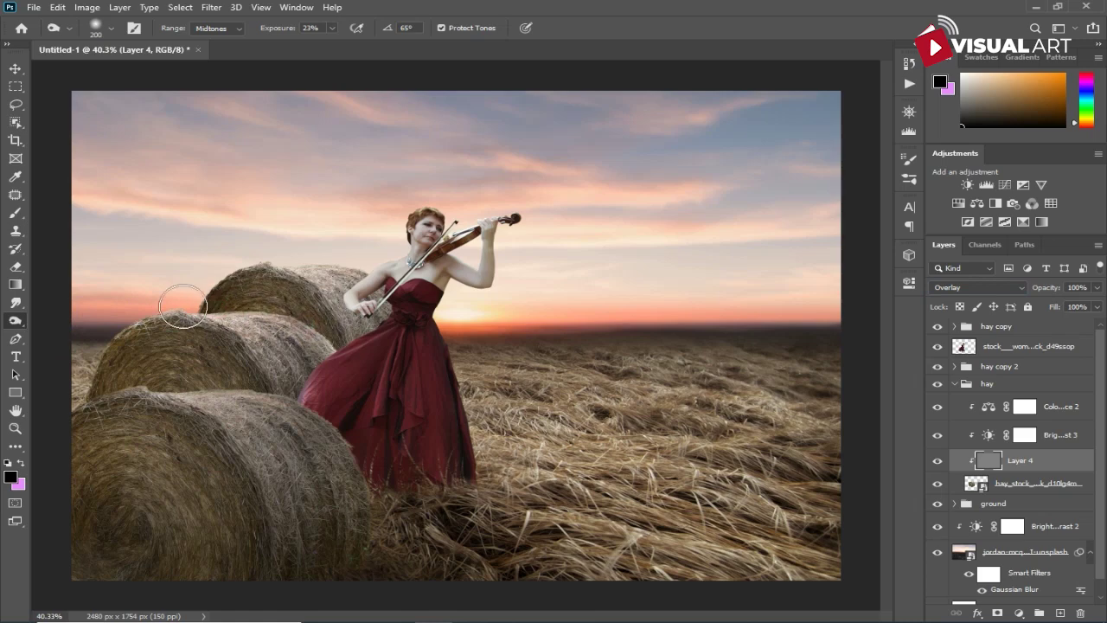
Step: Lighten the top edge of the rear hay bale with the Dodge tool at 125 px, Midtones range and 100% exposure
right_click(24, 324)
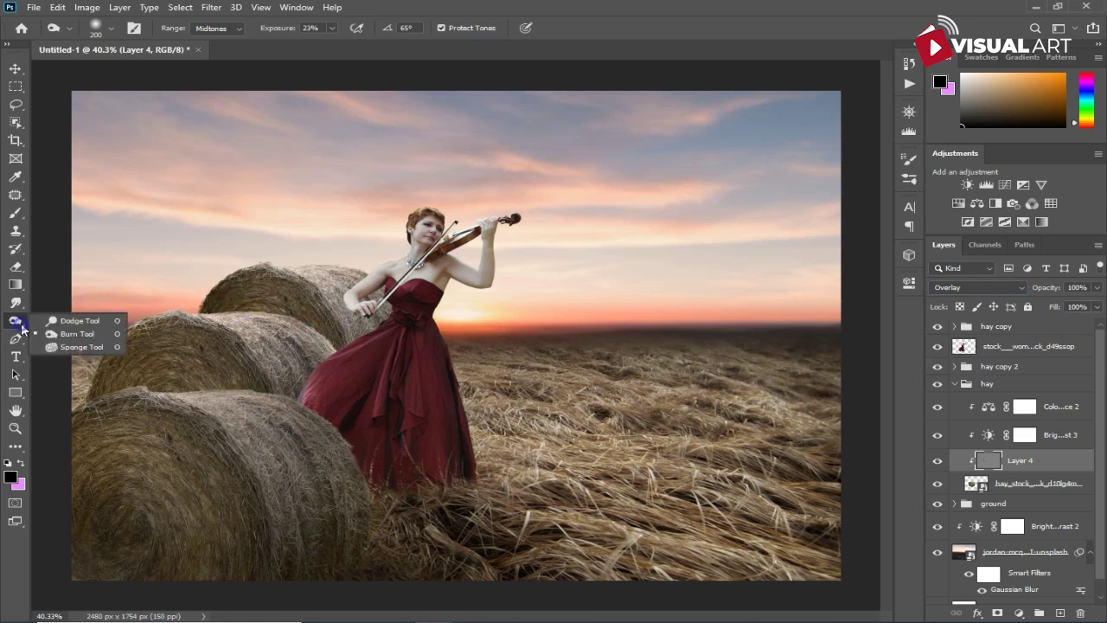
left_click(50, 334)
mouse_move(279, 258)
left_mouse_down()
mouse_move(418, 284)
mouse_move(430, 304)
mouse_move(326, 255)
left_mouse_up()
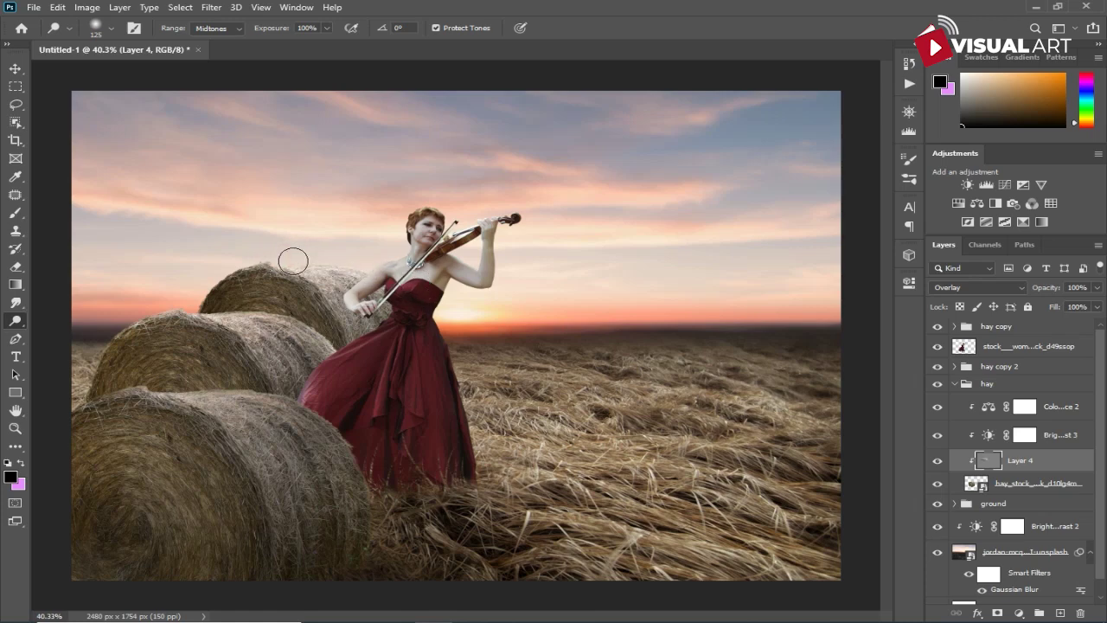
scroll(425, 365, "down", 1)
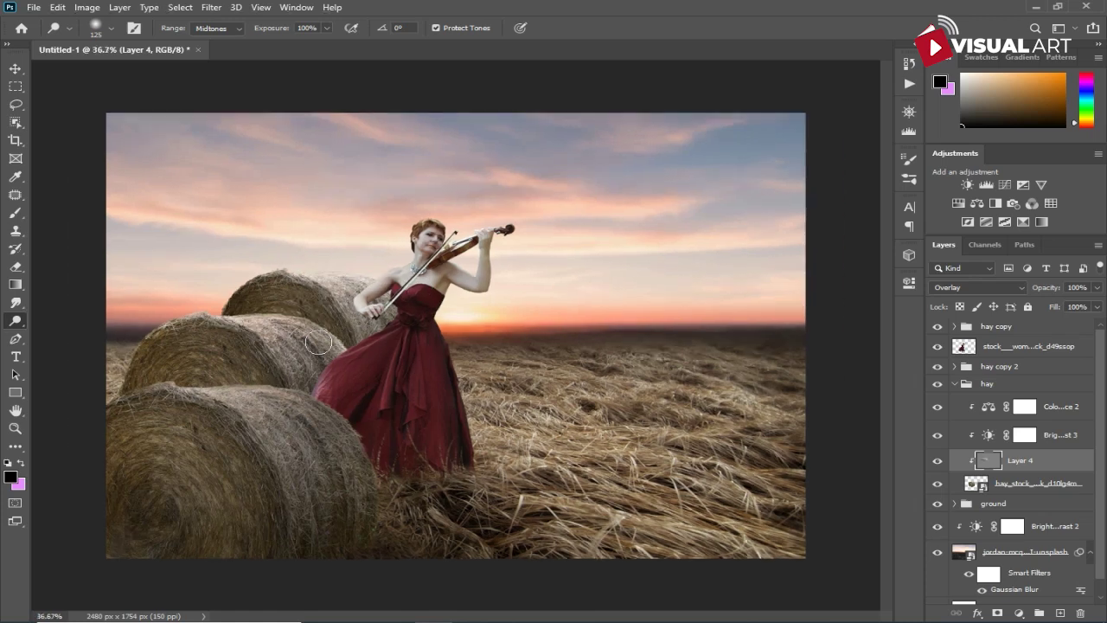
Step: Select the violinist's layer and switch to the Smudge tool at 15 px and 50% strength
left_click(21, 76)
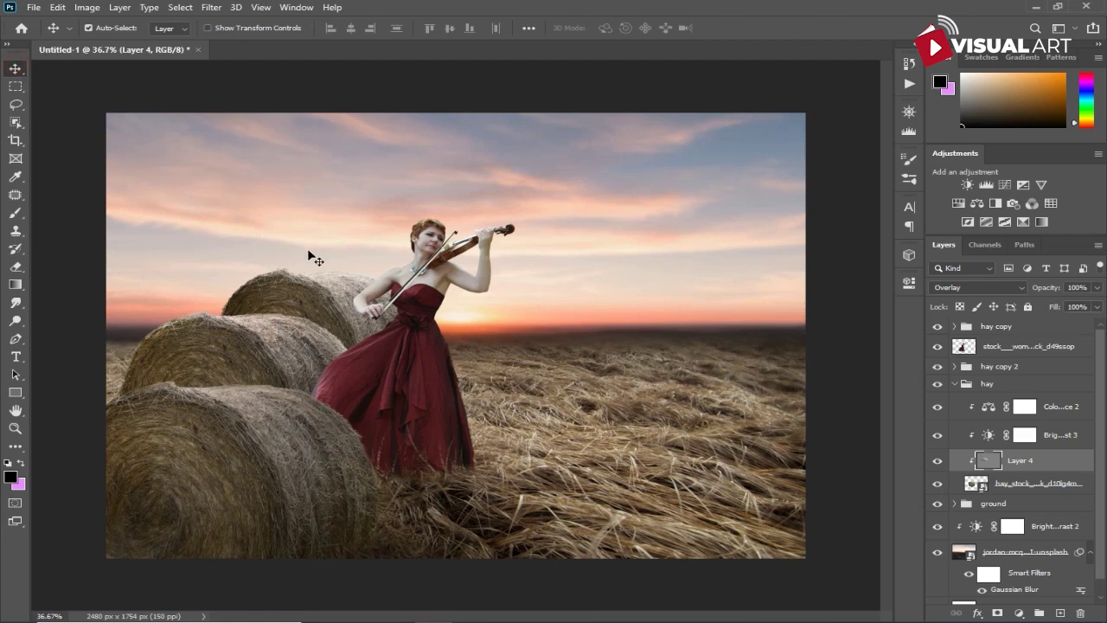
left_click(436, 370)
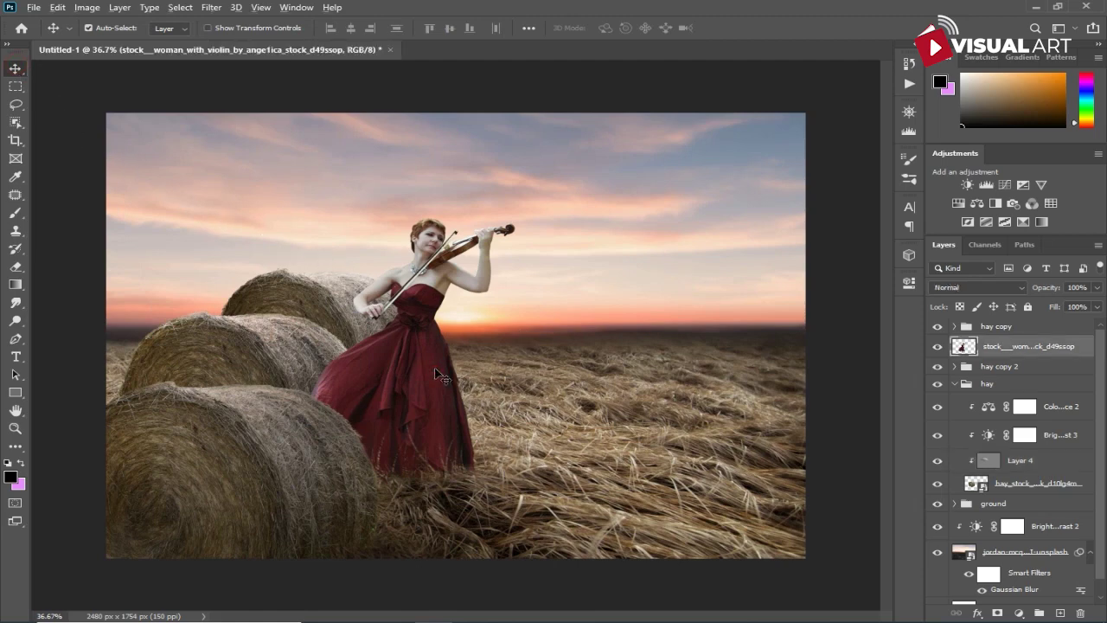
scroll(436, 374, "up", 2)
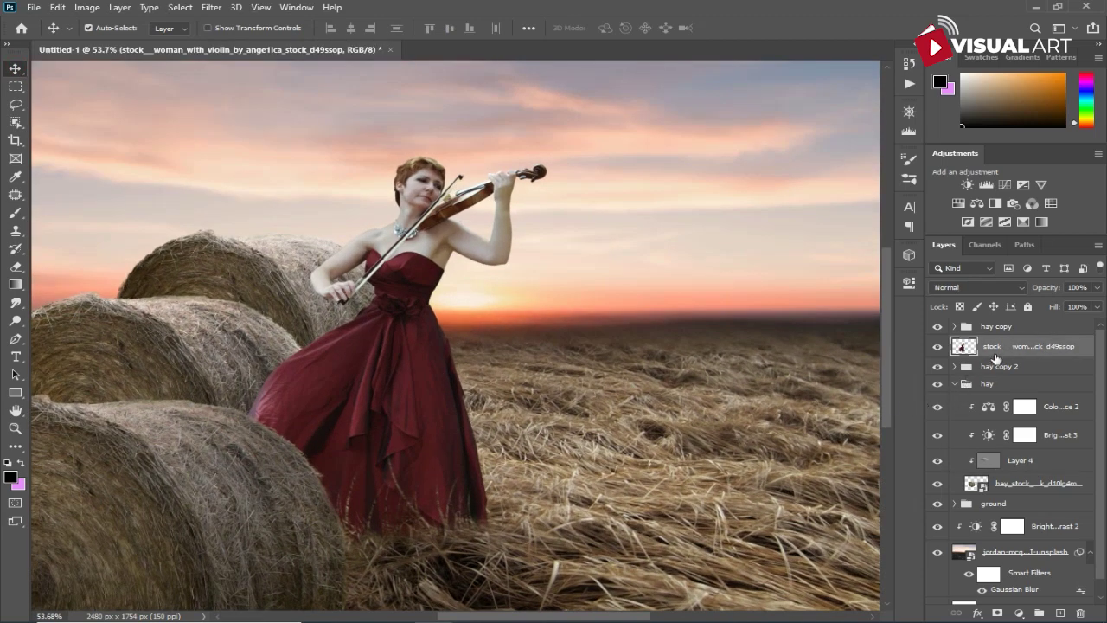
left_click(15, 304)
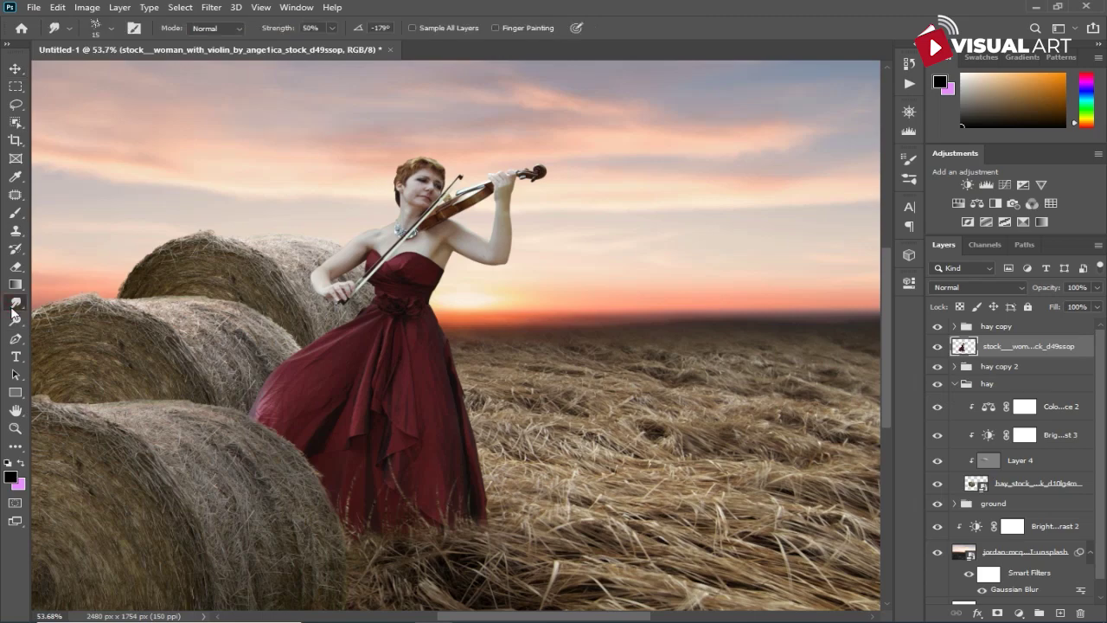
scroll(243, 324, "up", 3)
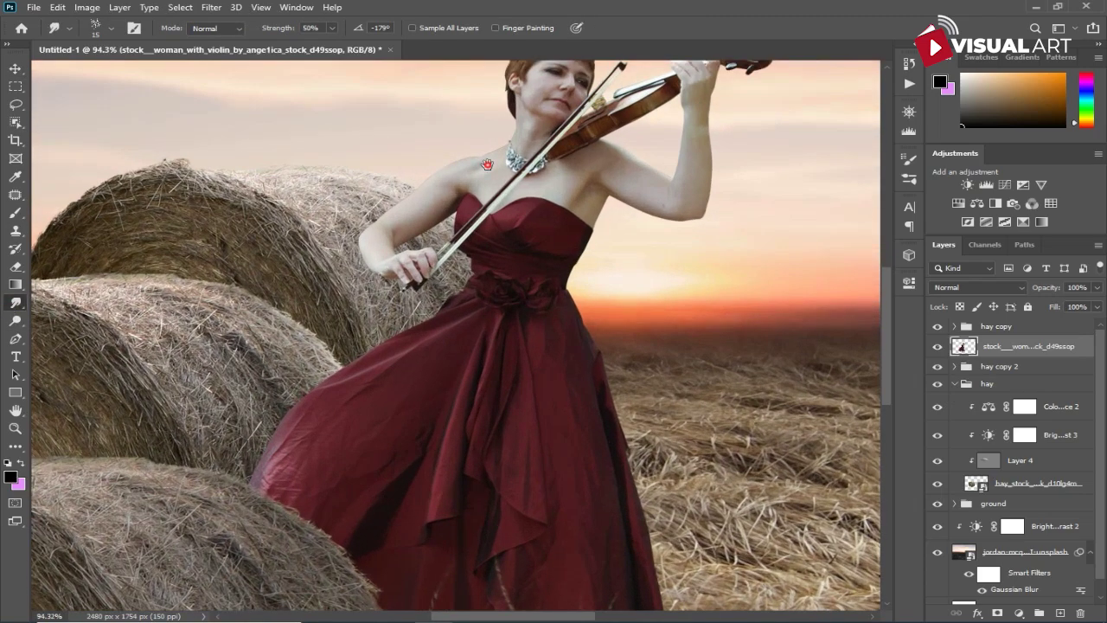
left_click_drag(487, 165, 391, 337)
Step: Look through the Smudge tool's brush preset folders, including the Smudge_paint set
right_click(459, 182)
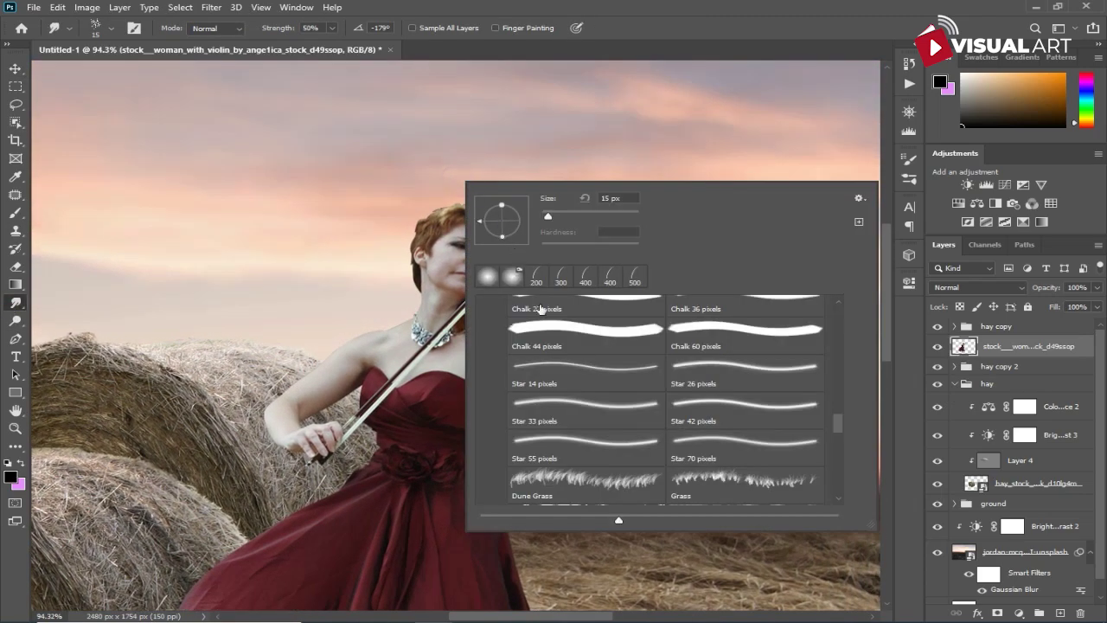
scroll(534, 299, "up", 5)
left_click(482, 372)
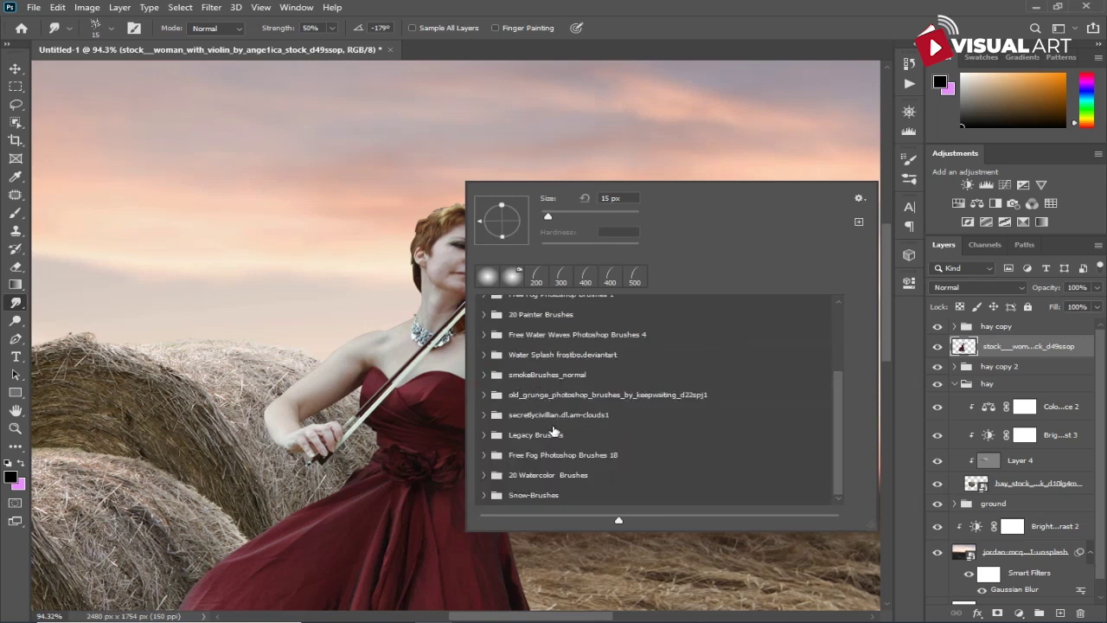
scroll(553, 430, "up", 1)
scroll(553, 430, "up", 2)
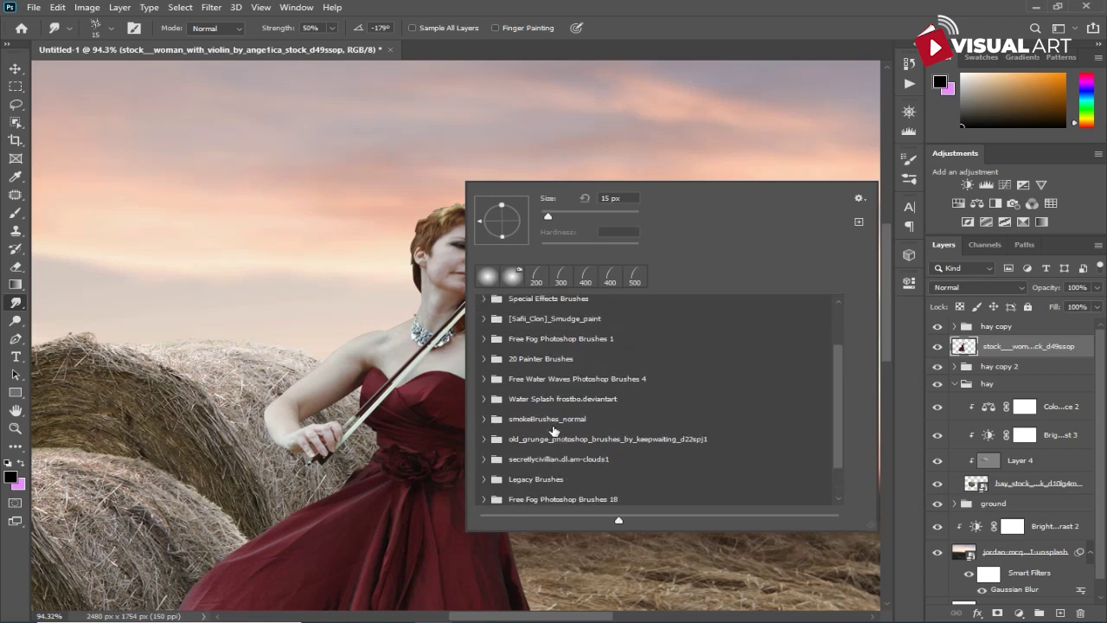
left_click(484, 319)
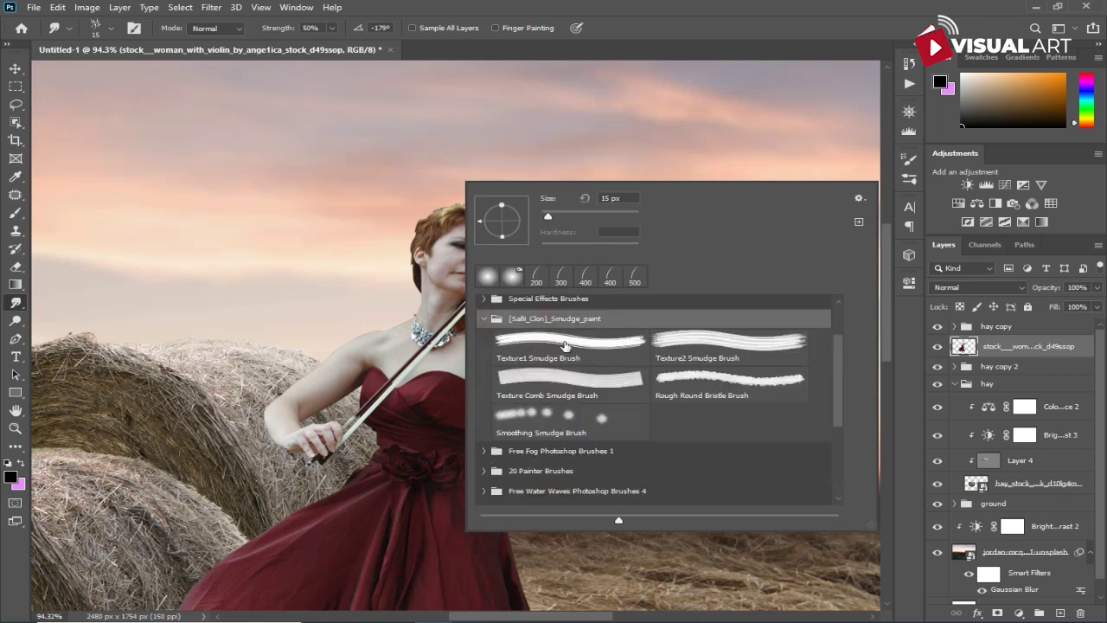
key("Escape")
Step: Smudge the outer edges of the violinist's hair outward around her head to form soft strands
scroll(502, 190, "up", 2)
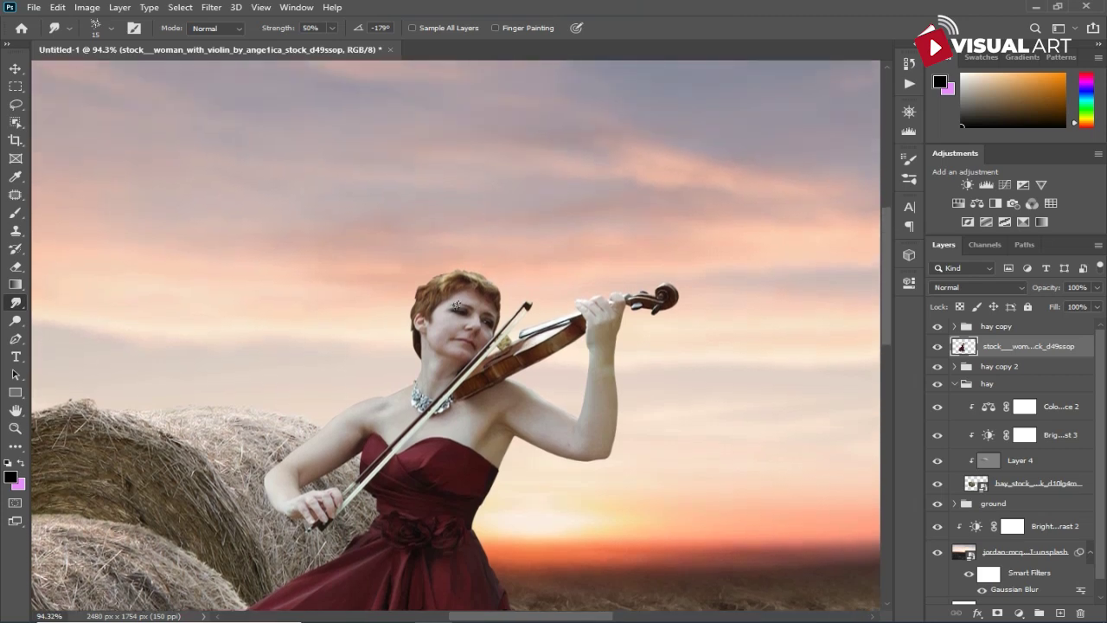
scroll(491, 256, "up", 2)
scroll(495, 261, "up", 2)
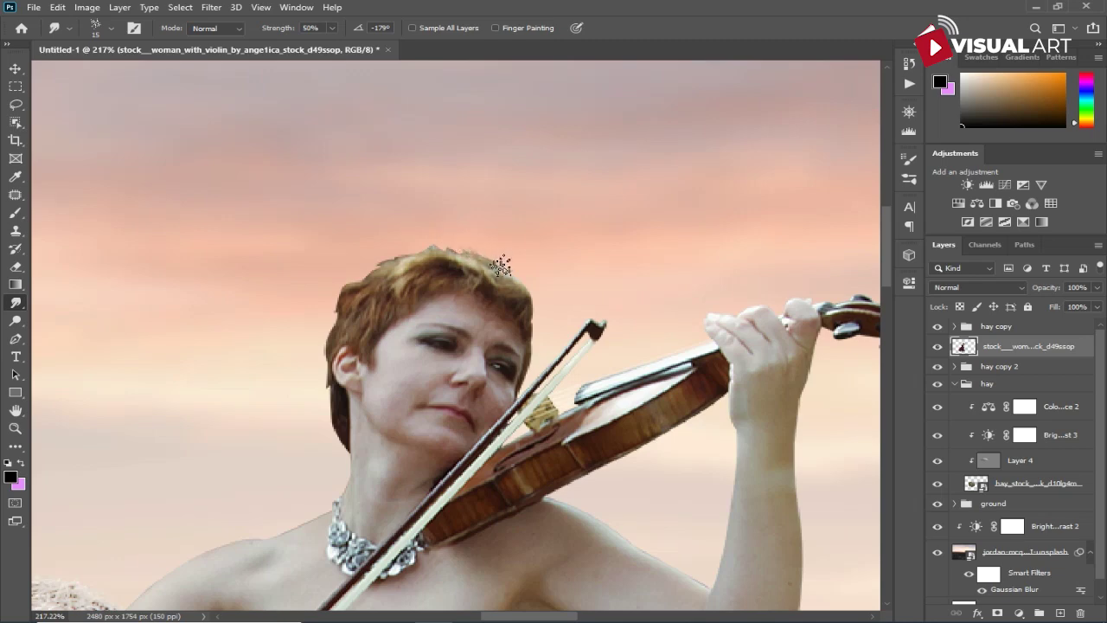
mouse_move(508, 275)
left_mouse_down()
mouse_move(557, 289)
mouse_move(527, 280)
mouse_move(571, 317)
left_mouse_up()
mouse_move(450, 247)
left_mouse_down()
mouse_move(422, 232)
mouse_move(442, 257)
mouse_move(461, 248)
mouse_move(406, 260)
mouse_move(432, 240)
left_mouse_up()
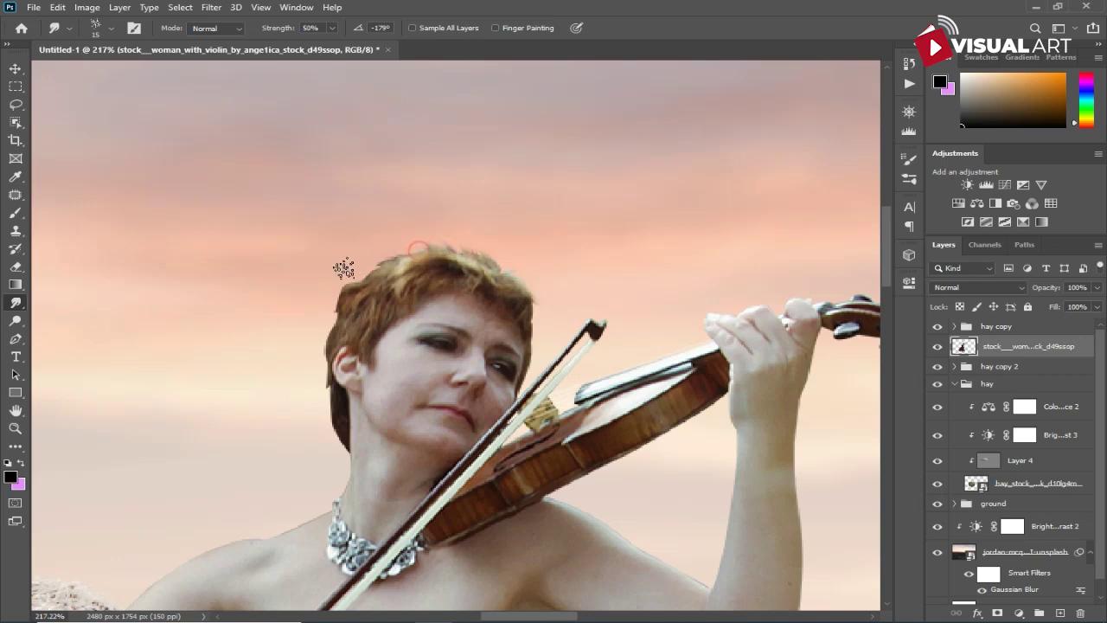
mouse_move(362, 281)
left_mouse_down()
mouse_move(313, 306)
mouse_move(347, 288)
mouse_move(302, 335)
mouse_move(334, 317)
mouse_move(308, 373)
mouse_move(325, 351)
mouse_move(328, 389)
mouse_move(307, 408)
mouse_move(325, 398)
mouse_move(308, 445)
mouse_move(328, 425)
mouse_move(331, 454)
left_mouse_up()
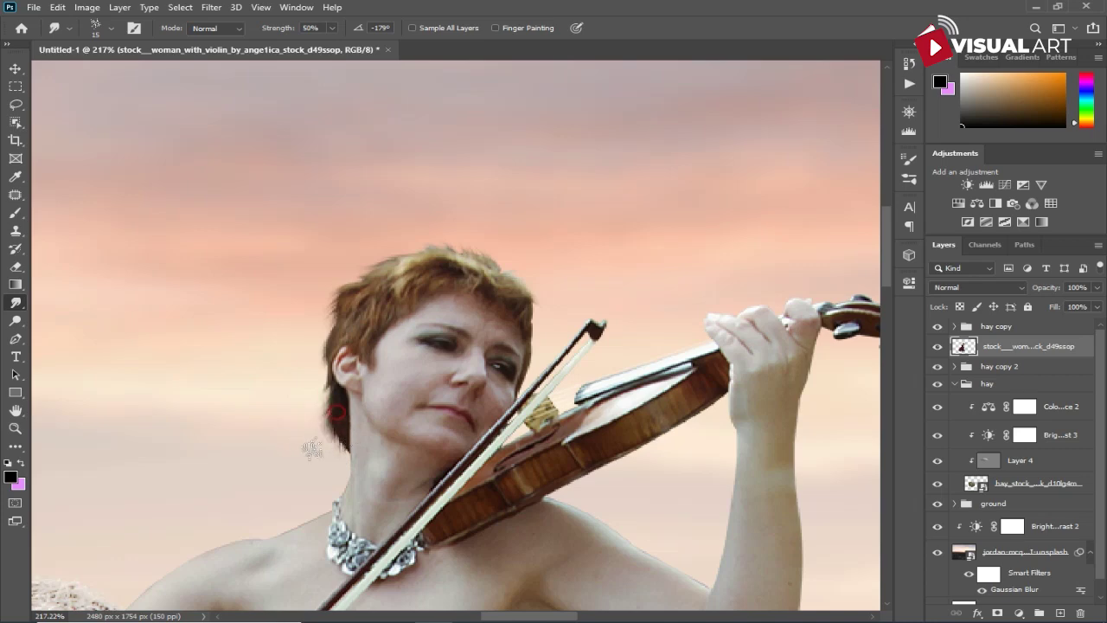
Step: Add a Brightness/Contrast adjustment clipped to the violinist's layer, with brightness -2 and contrast 24
scroll(436, 435, "down", 4)
scroll(474, 437, "down", 1)
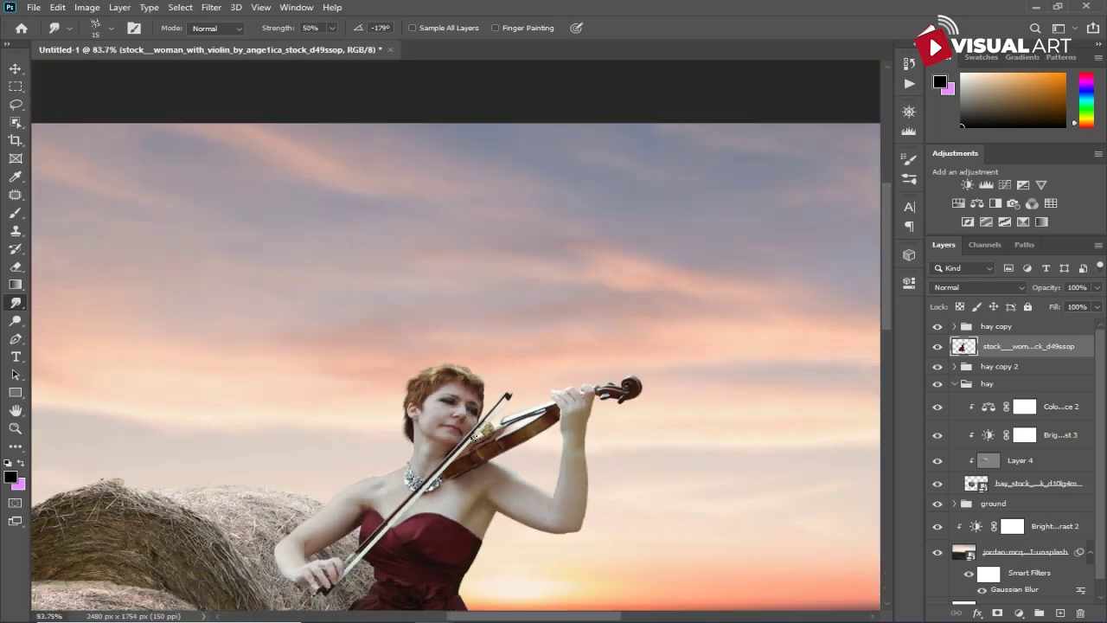
scroll(476, 439, "down", 3)
left_click_drag(540, 468, 516, 203)
scroll(547, 318, "down", 1)
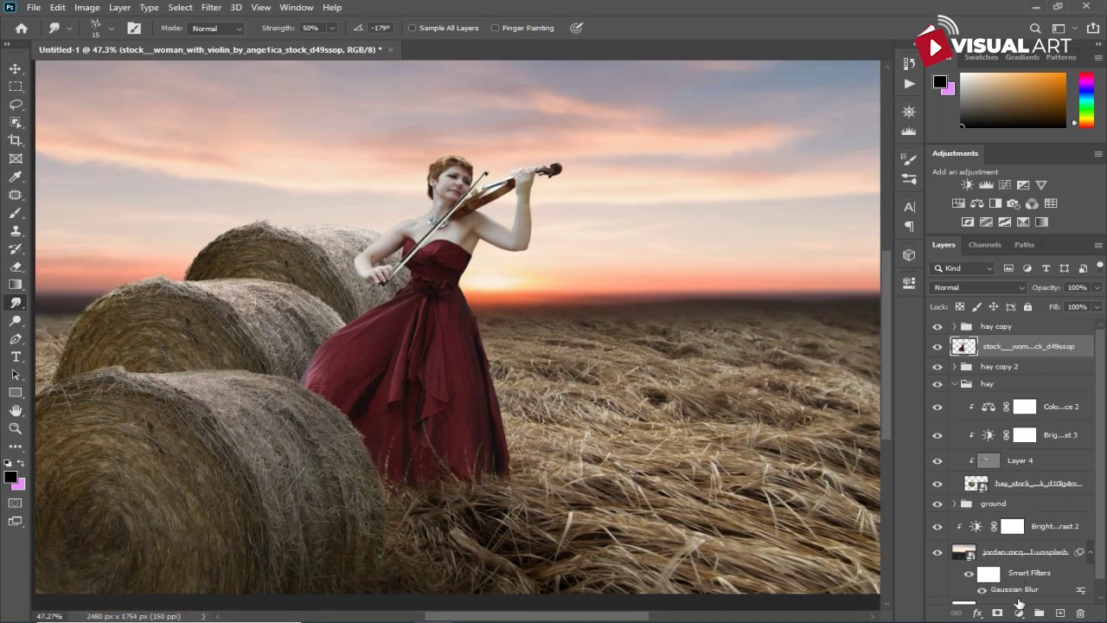
left_click(1018, 613)
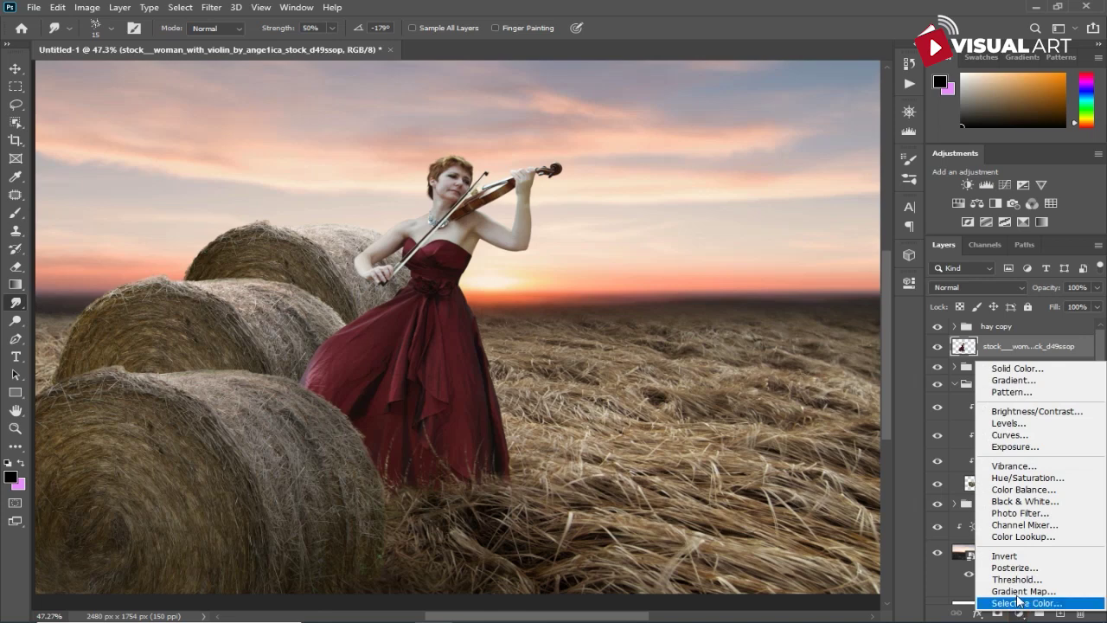
left_click(1035, 410)
left_click(776, 512)
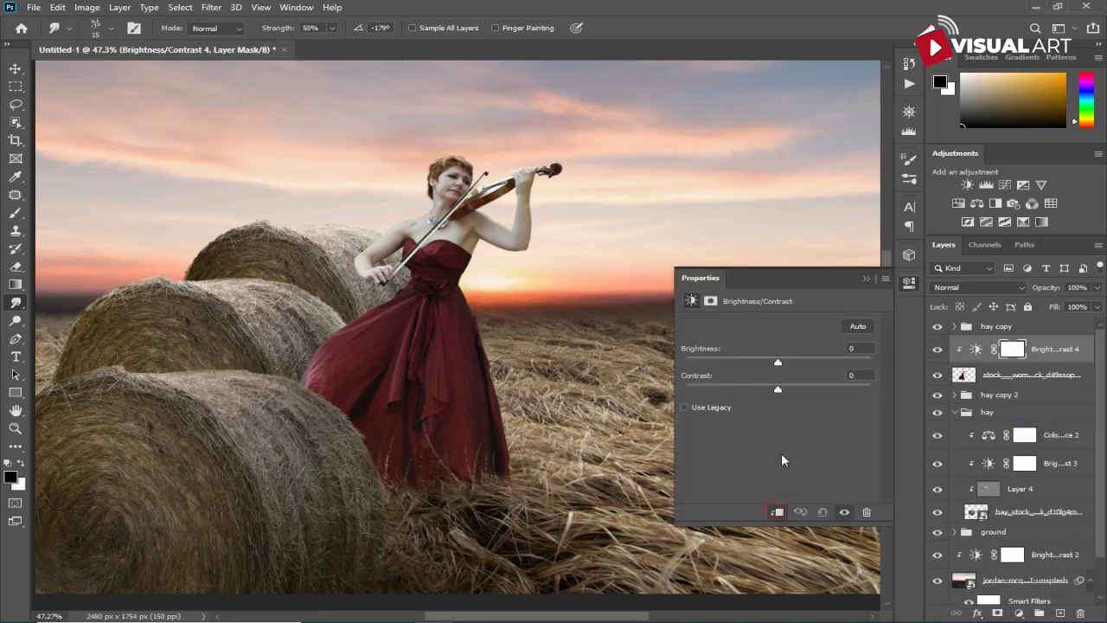
left_click_drag(782, 361, 793, 393)
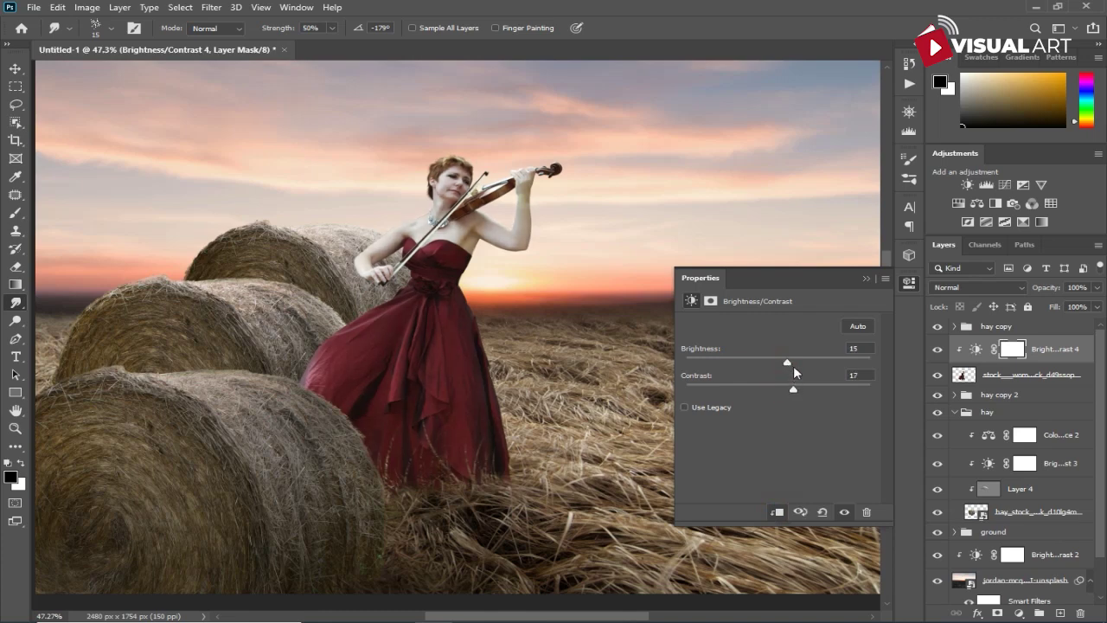
left_click_drag(788, 361, 795, 394)
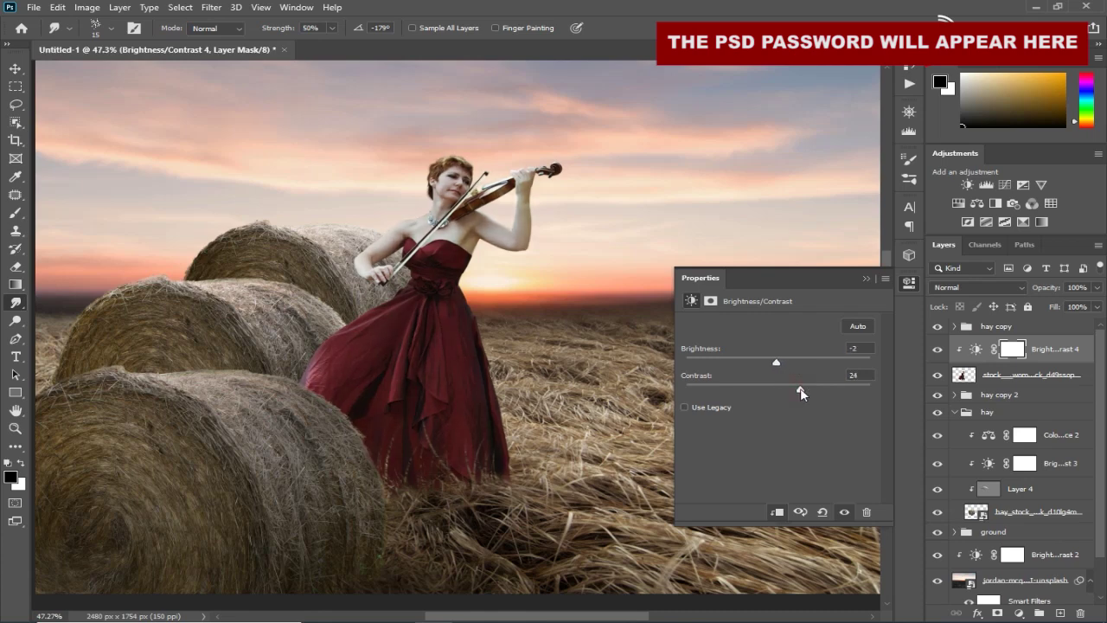
left_click(866, 279)
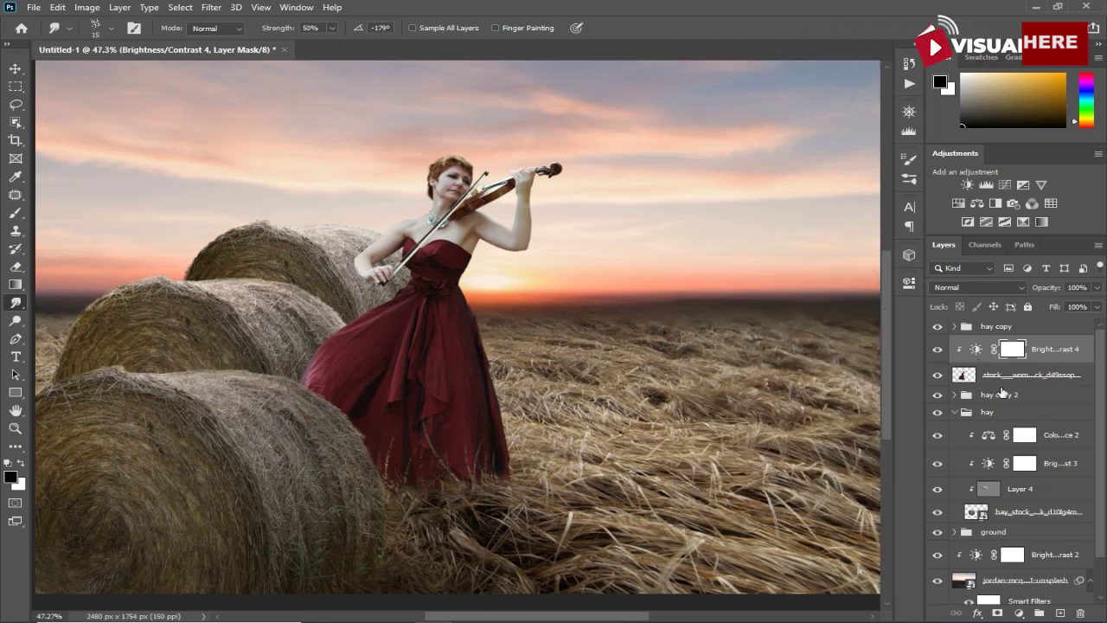
Step: Add a Color Balance adjustment clipped to the violinist's layer, with midtones at -6 toward yellow and slightly toward red
left_click(1019, 612)
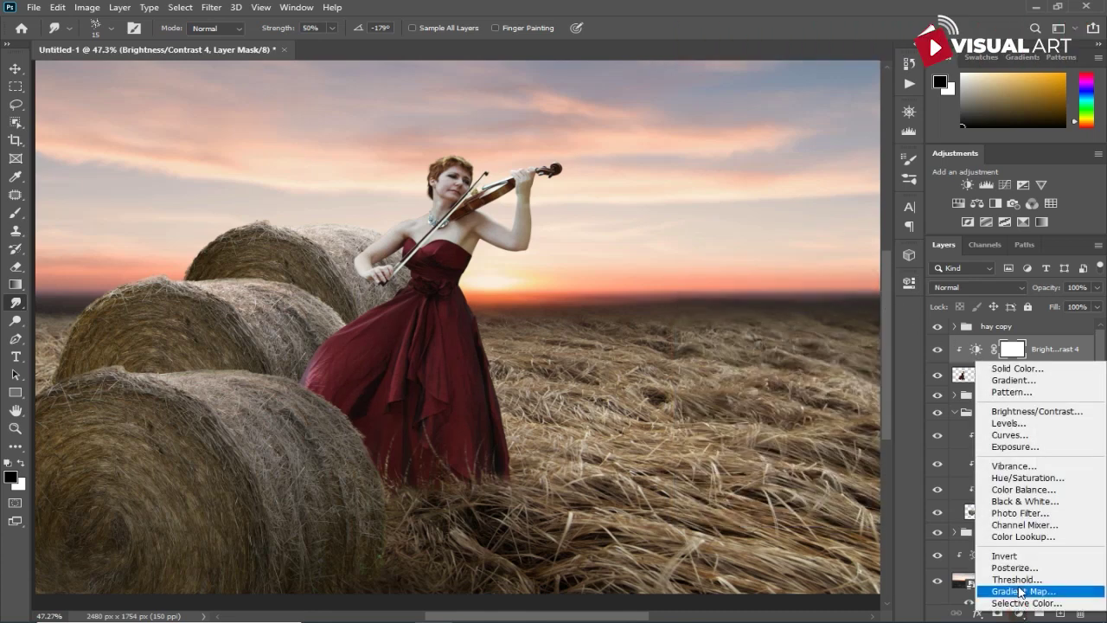
left_click(1016, 490)
left_click(776, 511)
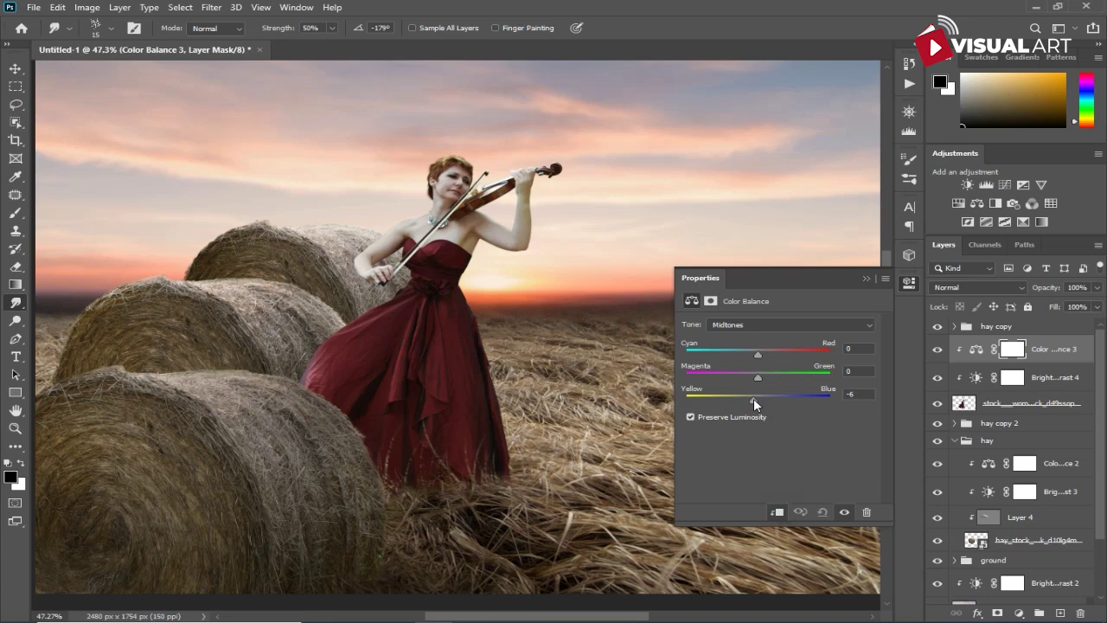
left_click_drag(758, 354, 763, 353)
left_click(866, 278)
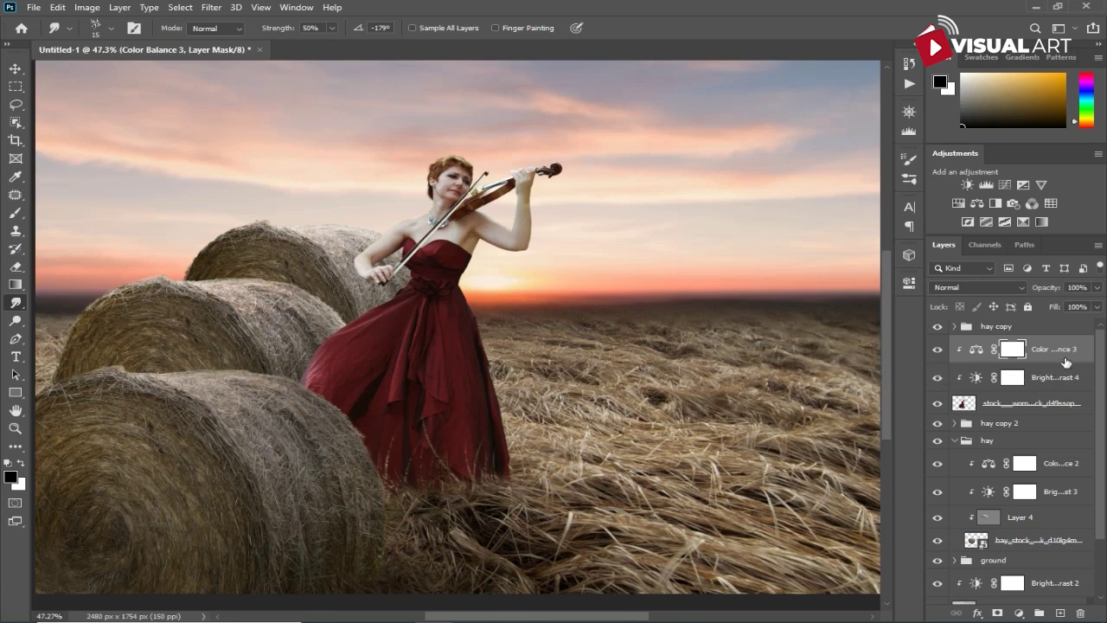
Step: Apply an Inner Shadow to the violinist's layer: Color Dodge, #ffddc5, opacity 97%, angle -50°, distance 6 px, choke 10%, size 21 px
left_click(1062, 402)
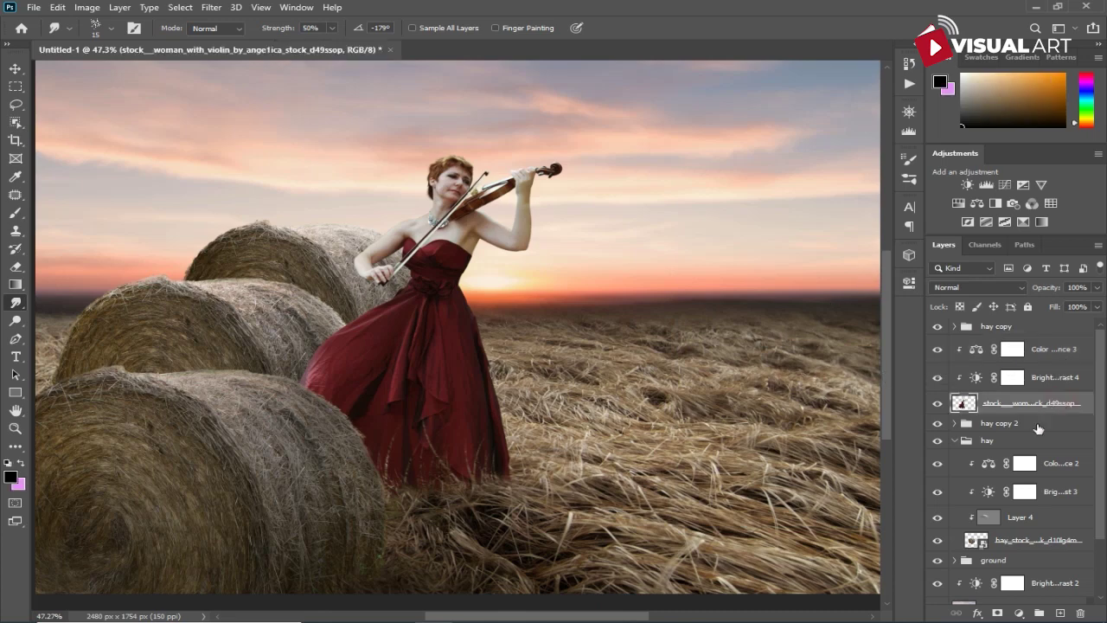
left_click(980, 612)
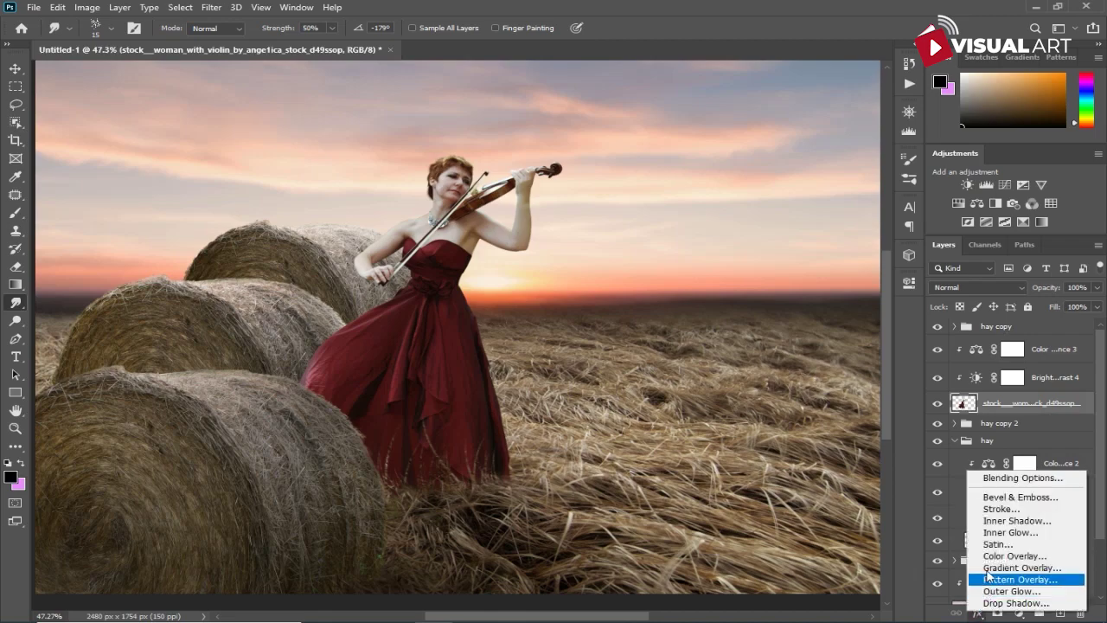
left_click(1000, 525)
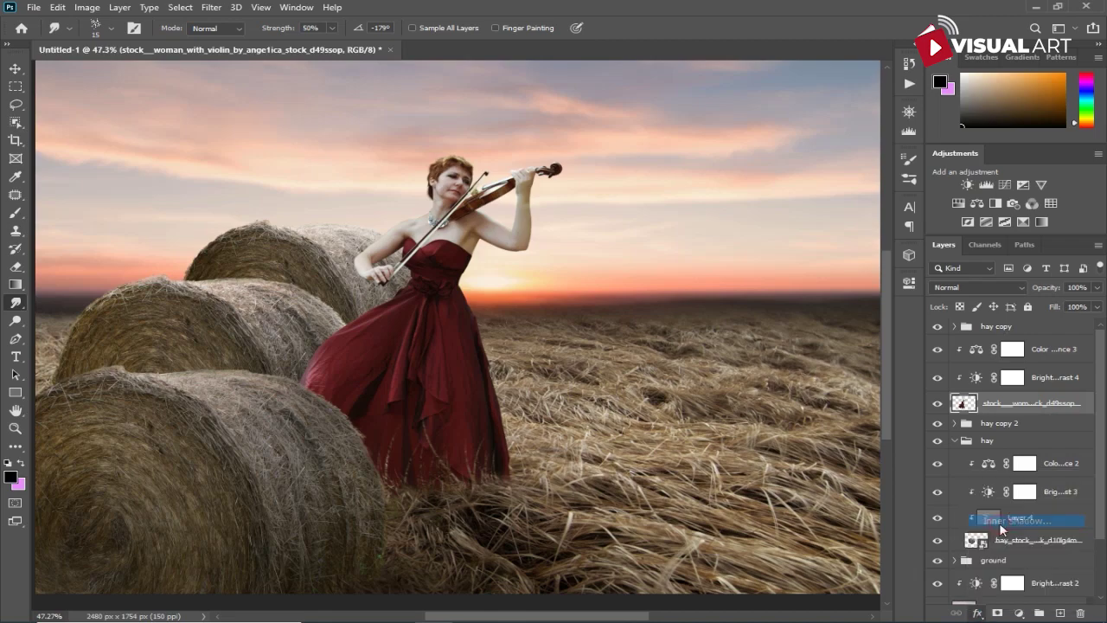
left_click_drag(811, 196, 938, 197)
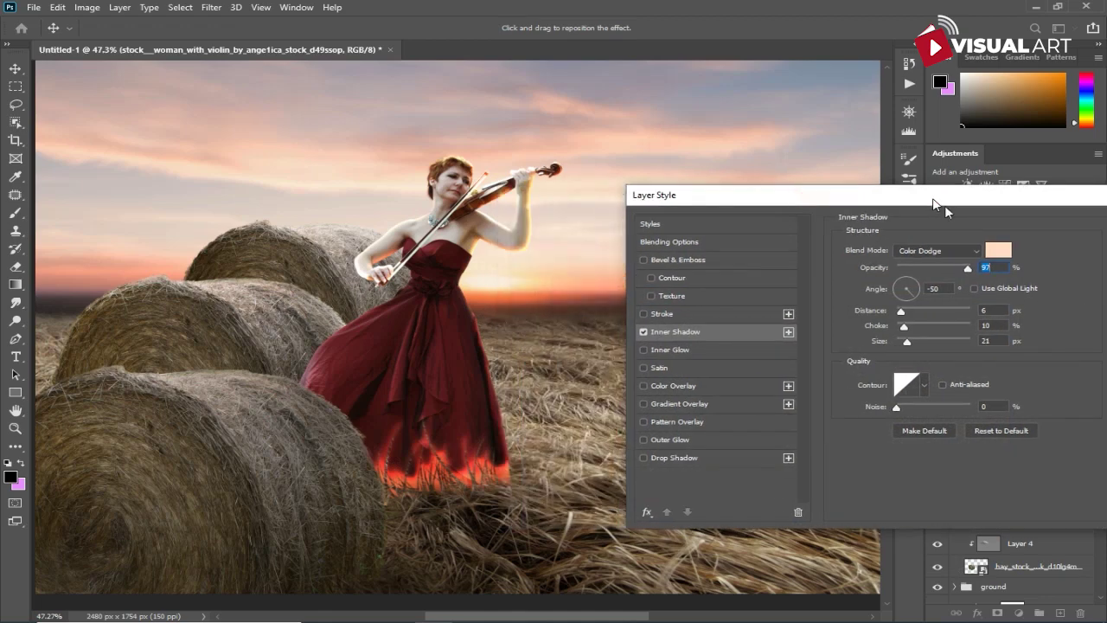
left_click(998, 249)
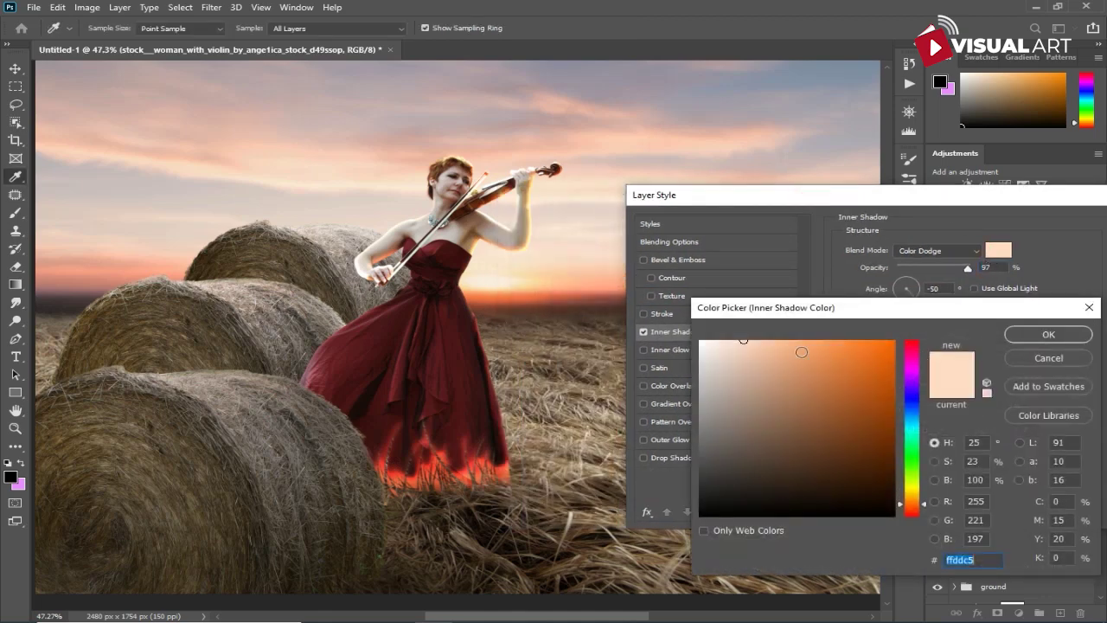
left_click(1042, 337)
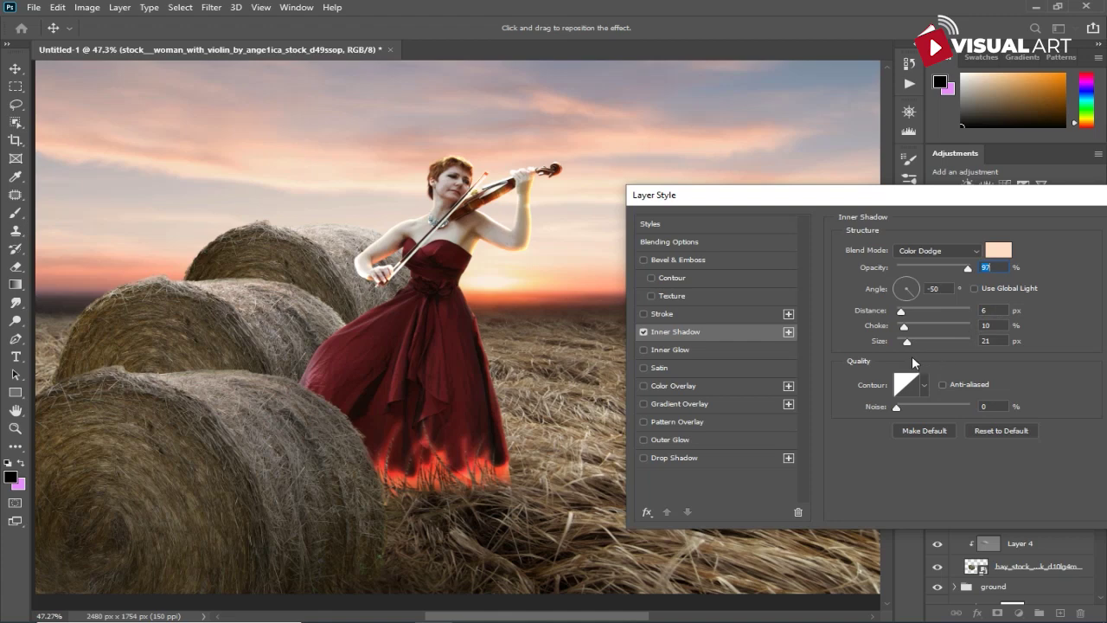
left_click_drag(1037, 193, 932, 205)
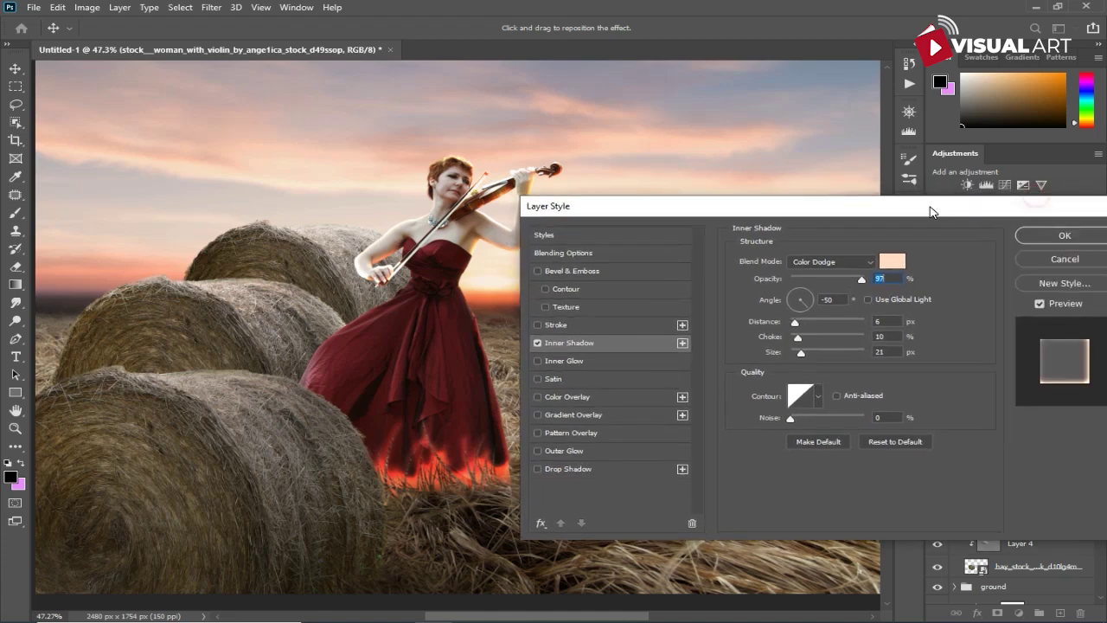
left_click(1044, 233)
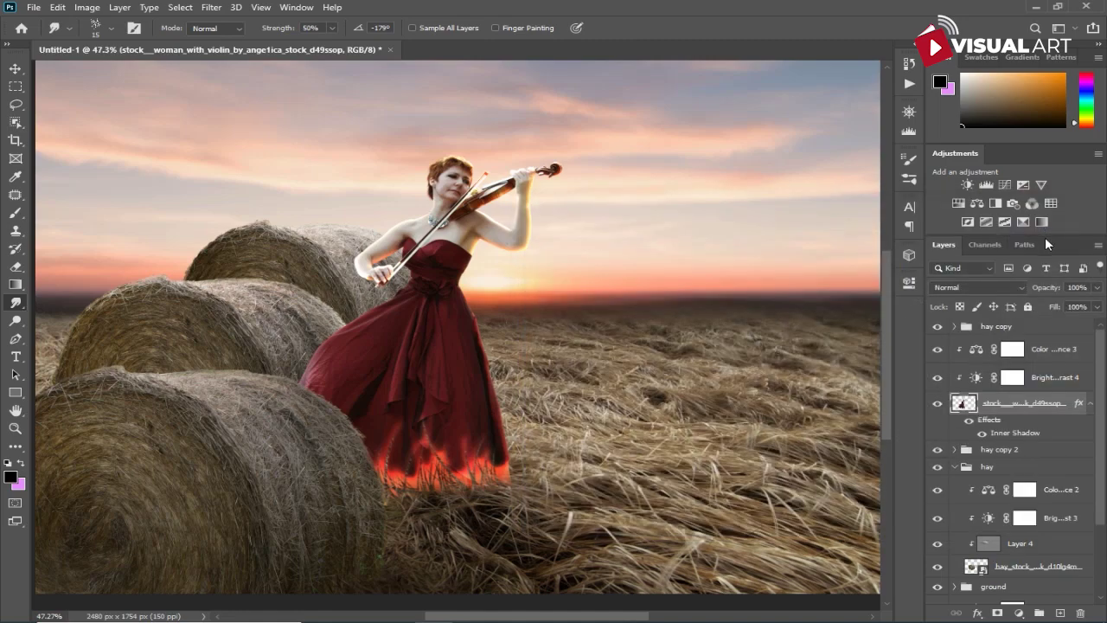
Step: Convert the violinist's inner shadow effect into its own clipped layer and add a layer mask to it
right_click(1076, 407)
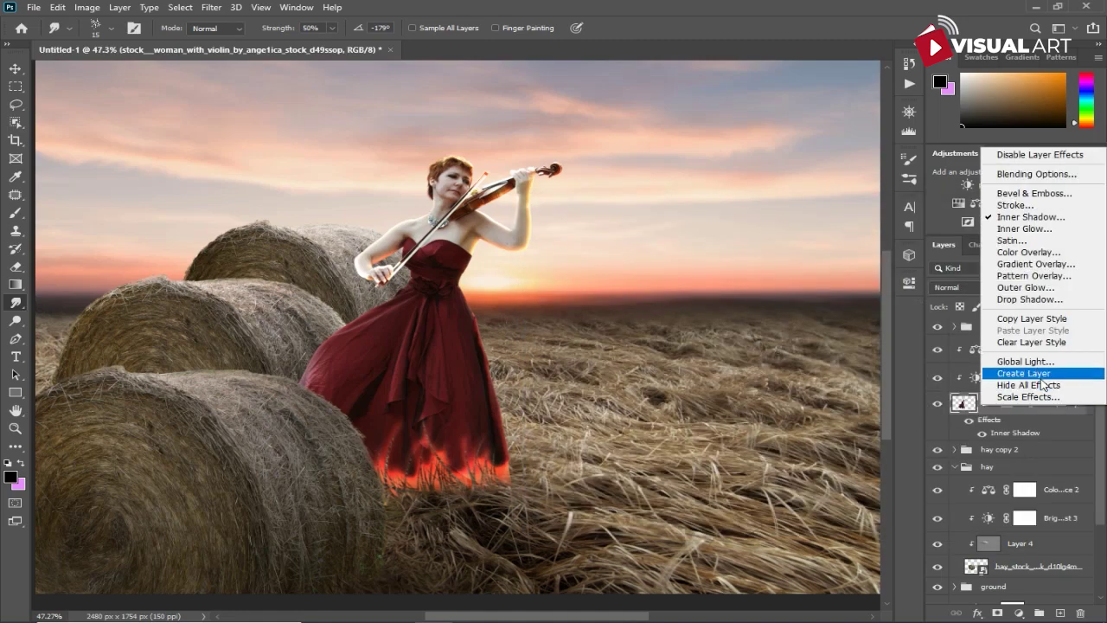
left_click(1001, 372)
left_click(476, 242)
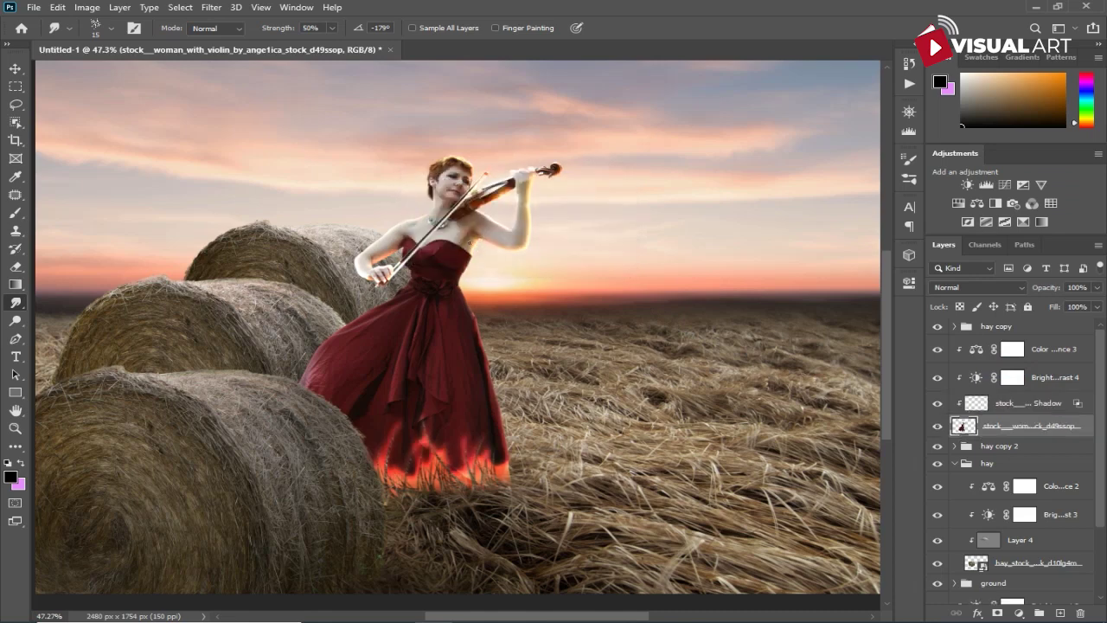
left_click(1021, 410)
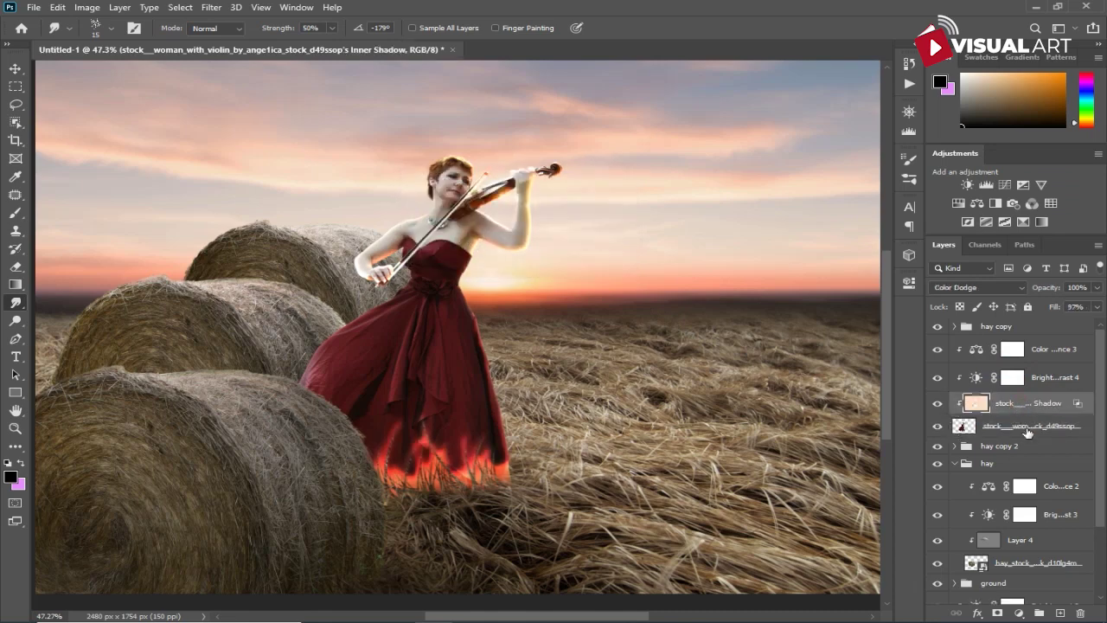
left_click(997, 613)
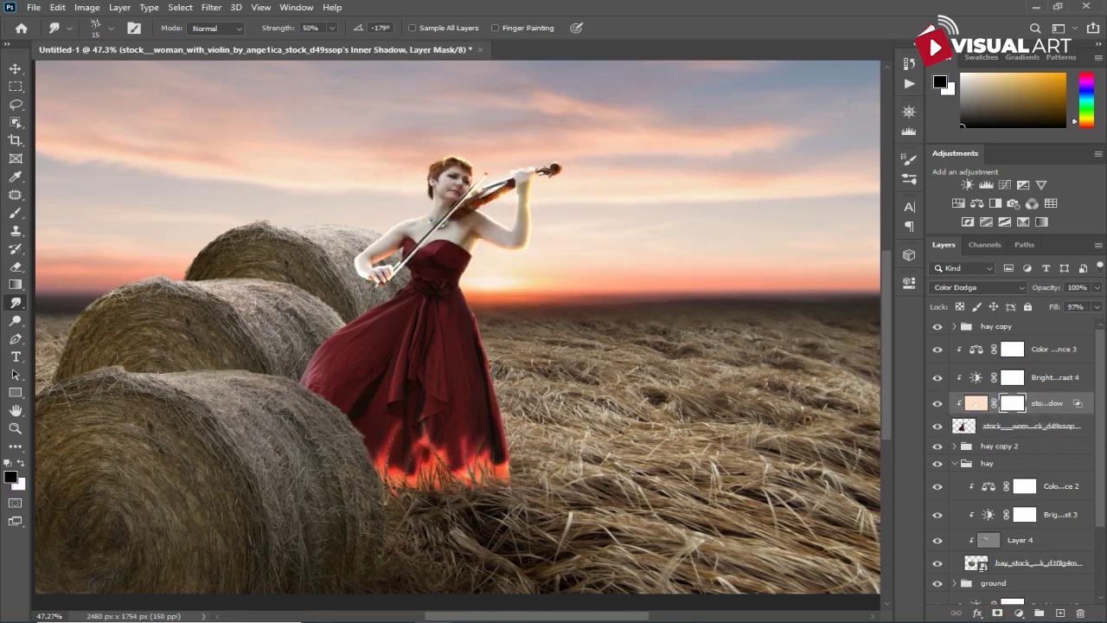
Step: Mask out the glow around the dress's hem with a 200 px black brush at 100% opacity
left_click(15, 214)
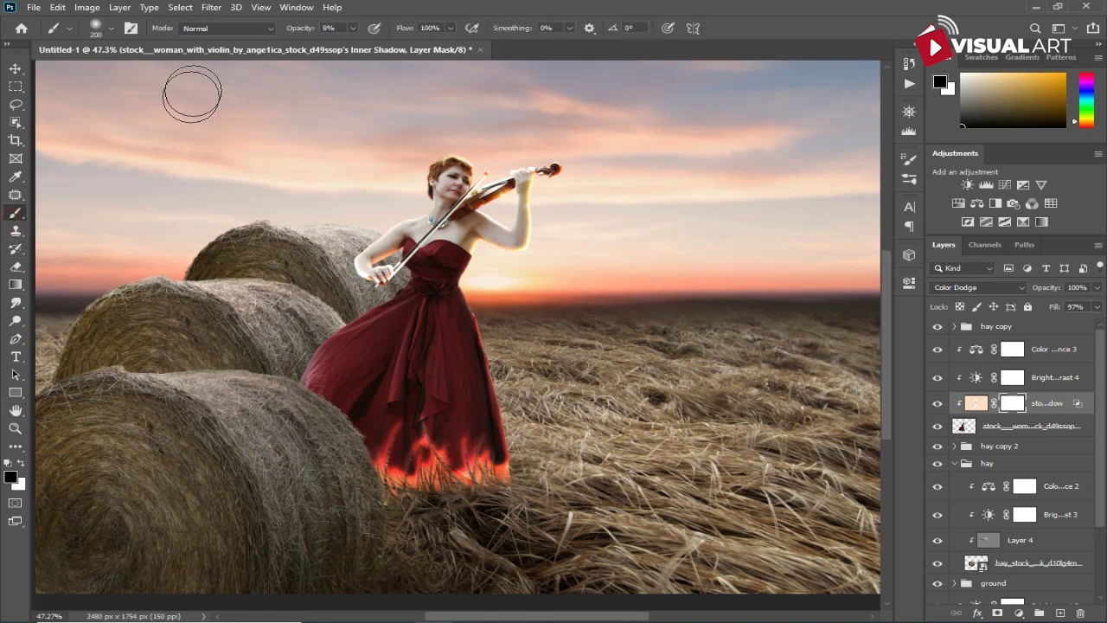
left_click(303, 28)
type("100")
mouse_move(432, 395)
left_mouse_down()
mouse_move(408, 488)
mouse_move(382, 458)
mouse_move(393, 524)
mouse_move(448, 472)
mouse_move(448, 441)
mouse_move(490, 505)
mouse_move(481, 470)
mouse_move(493, 454)
mouse_move(509, 499)
mouse_move(498, 453)
mouse_move(523, 533)
left_mouse_up()
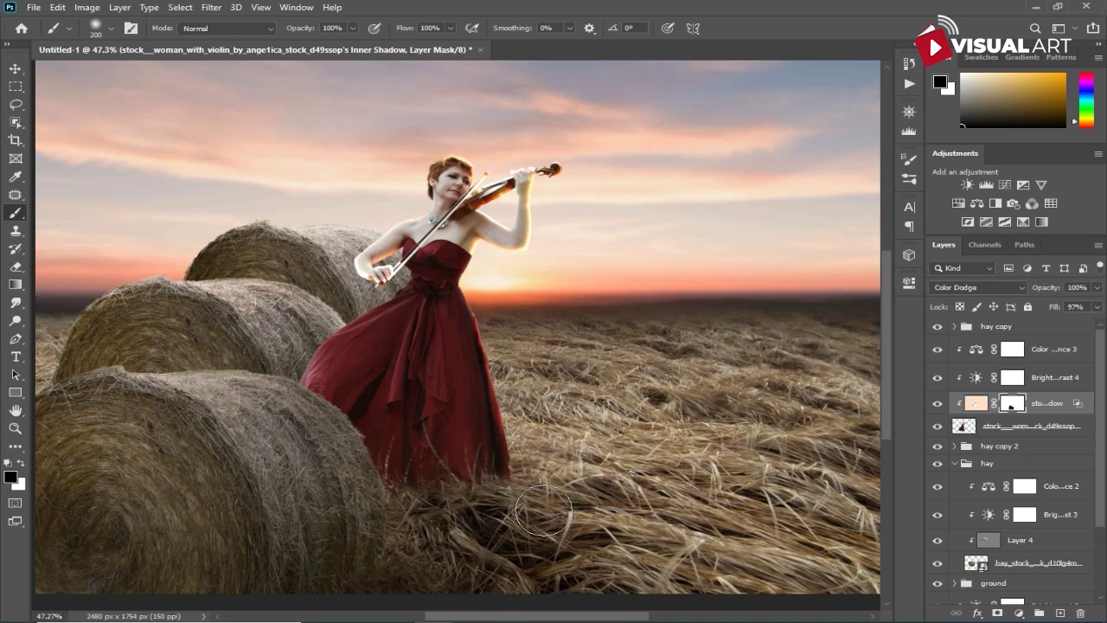
Step: Mask the glow off the violin, bow arm and hand with a 40 px black brush, undoing the last stroke
scroll(543, 511, "up", 1)
scroll(422, 407, "up", 5)
left_click_drag(443, 247, 459, 517)
scroll(459, 517, "up", 2)
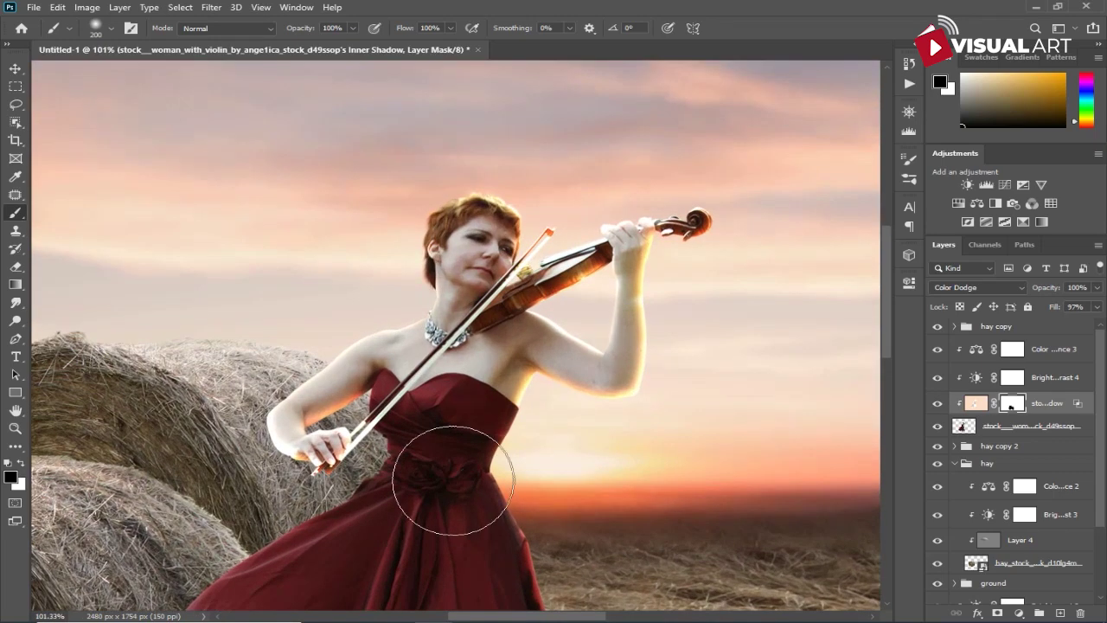
key("bracketleft")
key("bracketleft")
key("bracketleft")
key("bracketleft")
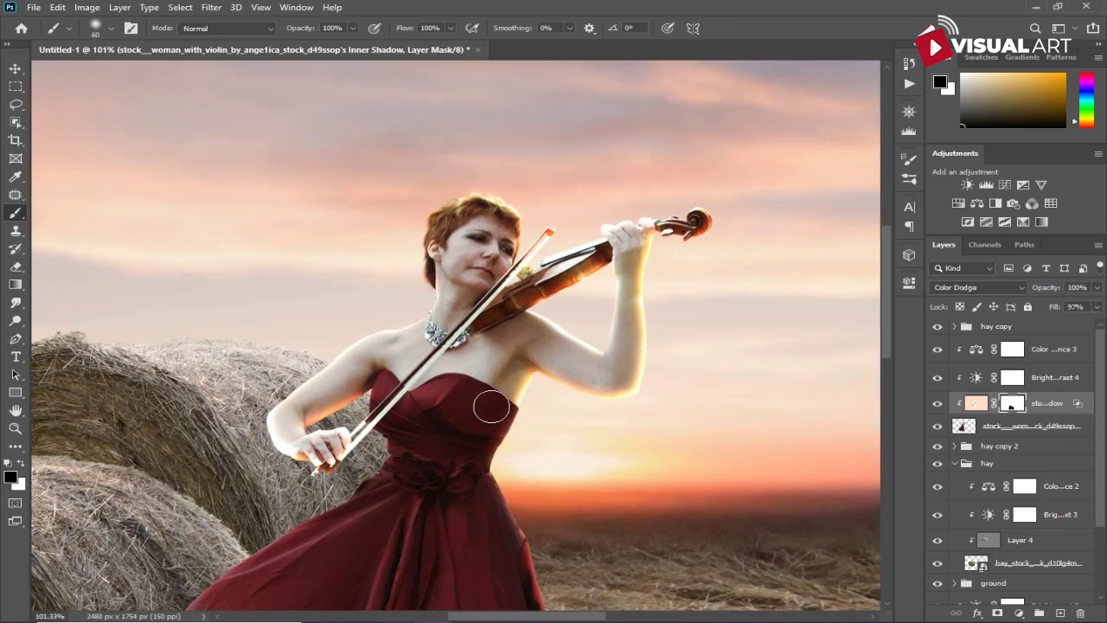
key("bracketleft")
key("bracketleft")
left_click_drag(554, 267, 486, 304)
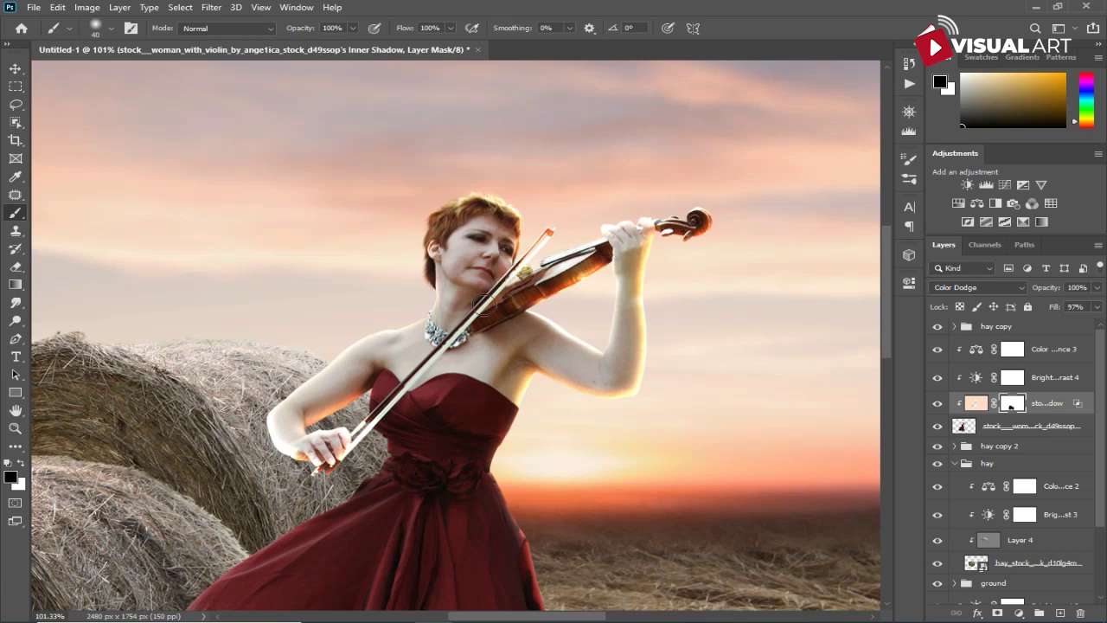
mouse_move(676, 218)
left_mouse_down()
mouse_move(712, 194)
mouse_move(599, 231)
mouse_move(540, 277)
left_mouse_up()
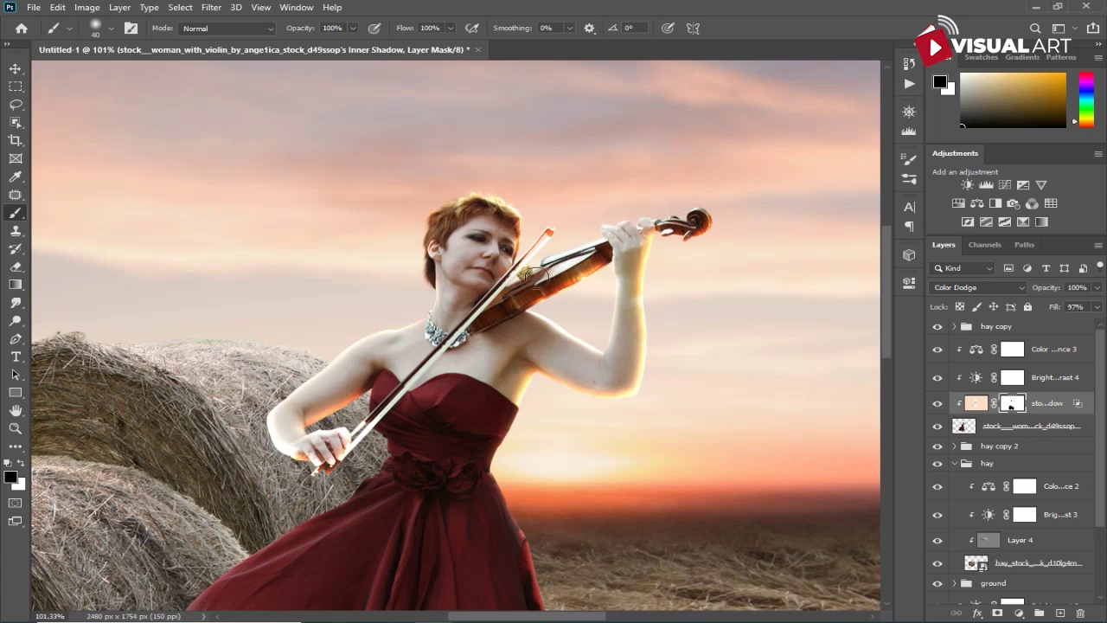
mouse_move(384, 350)
left_mouse_down()
mouse_move(411, 326)
mouse_move(265, 424)
mouse_move(283, 449)
mouse_move(327, 464)
mouse_move(417, 416)
mouse_move(350, 442)
mouse_move(288, 432)
mouse_move(291, 453)
mouse_move(363, 440)
left_mouse_up()
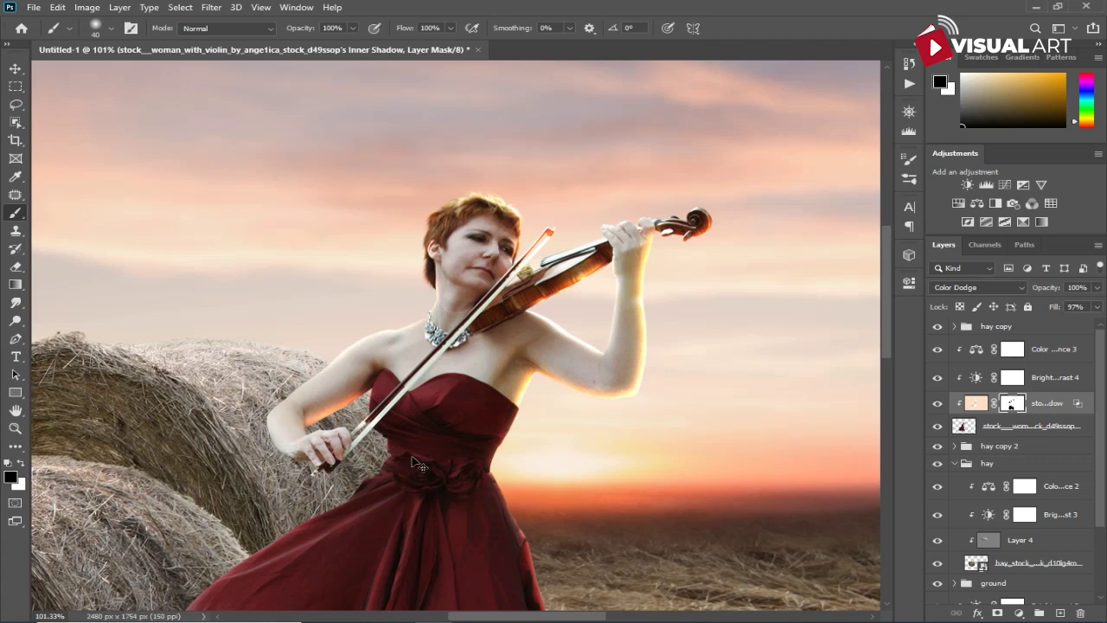
key("ctrl+z")
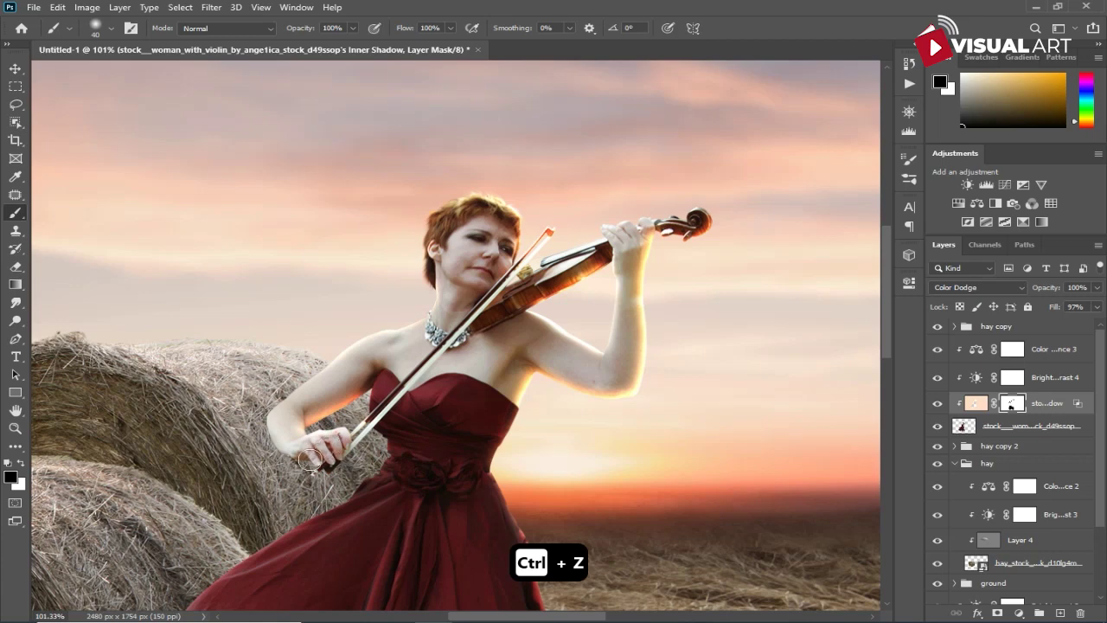
Step: Soften the glow along the raised arm on the mask with the brush at 17% opacity, undoing the last stroke
left_click_drag(404, 460, 388, 370)
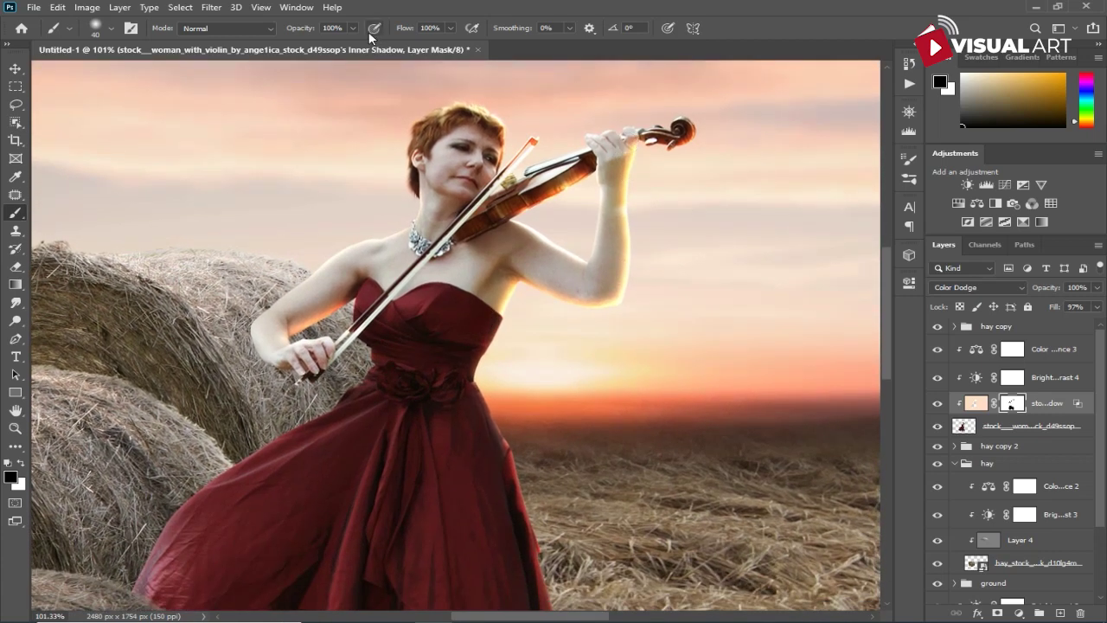
left_click_drag(313, 32, 249, 41)
mouse_move(633, 156)
left_mouse_down()
mouse_move(632, 232)
mouse_move(621, 186)
mouse_move(620, 297)
left_mouse_up()
mouse_move(622, 246)
left_mouse_down()
mouse_move(622, 278)
mouse_move(574, 303)
mouse_move(530, 270)
left_mouse_up()
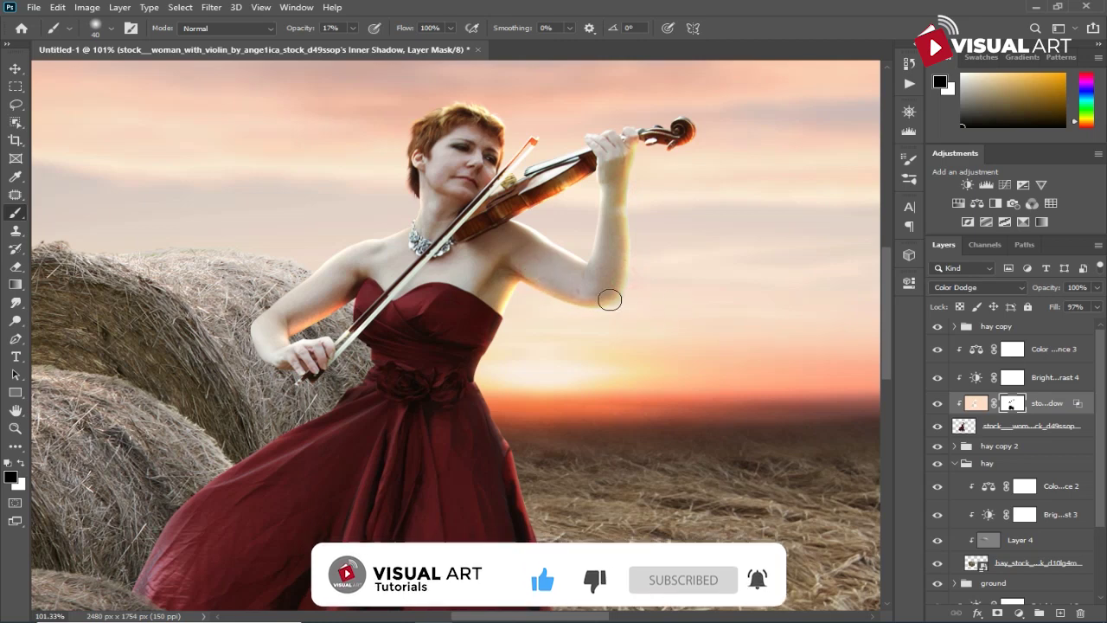
key("ctrl+z")
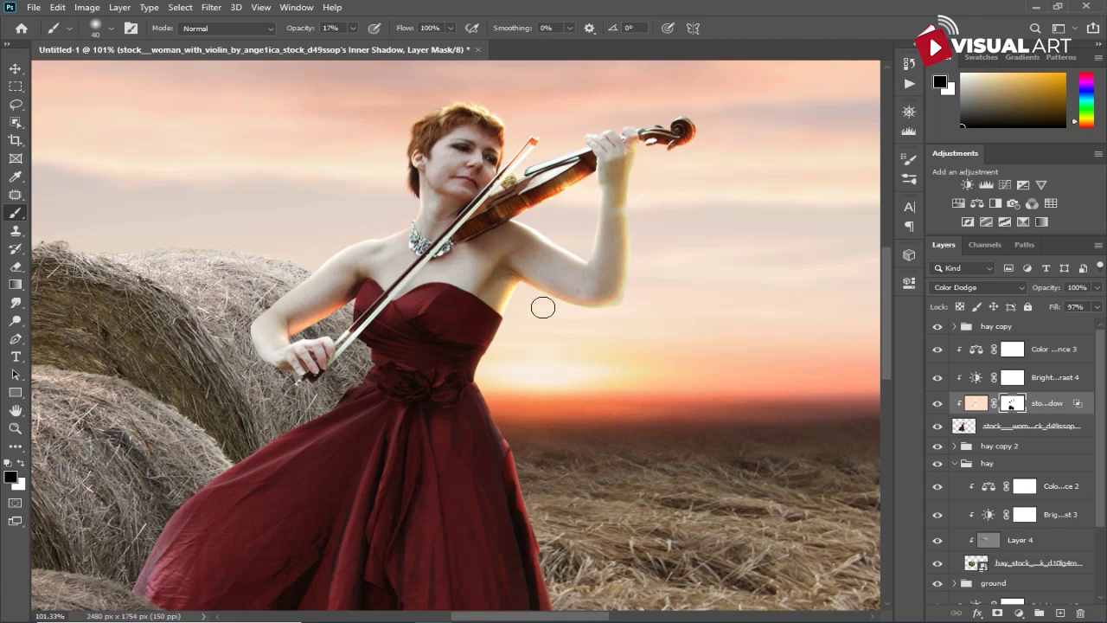
Step: Add a new layer above the violinist's clipped Color Balance adjustment, keep it clipped, and set its blend mode to Overlay
scroll(521, 370, "down", 1)
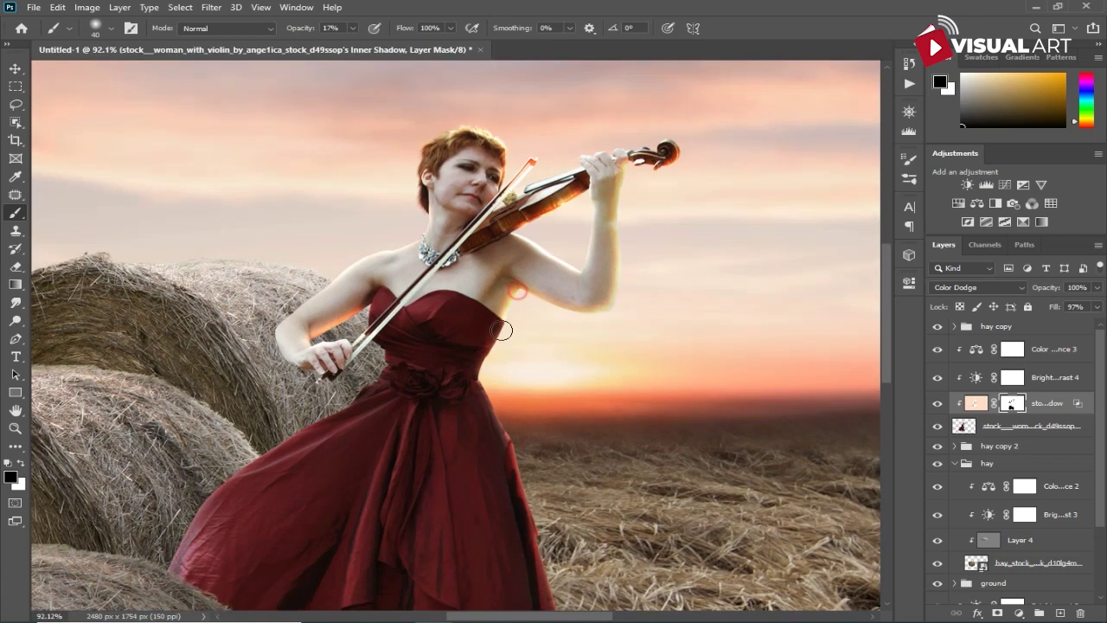
scroll(552, 376, "down", 6)
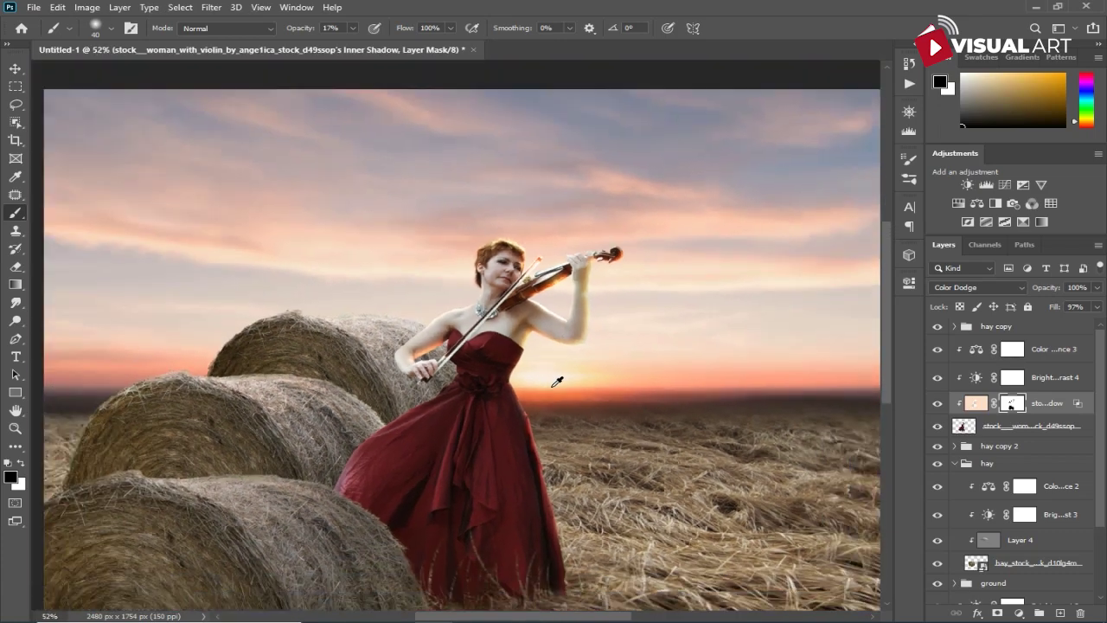
left_click_drag(600, 415, 598, 386)
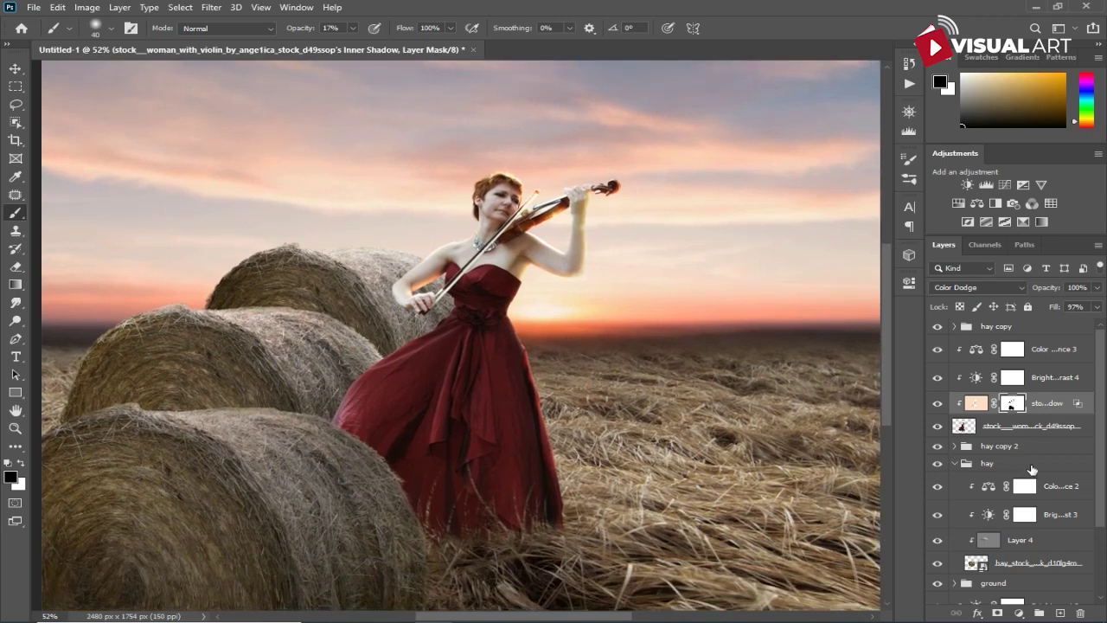
left_click(1060, 613)
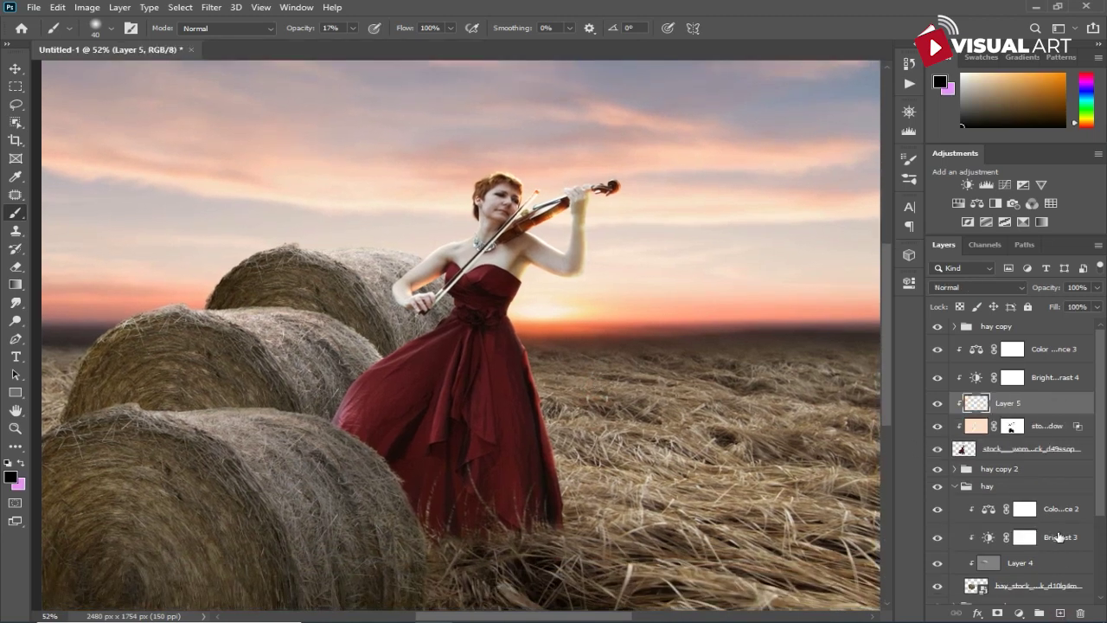
left_click_drag(1048, 406, 987, 347)
left_click(984, 288)
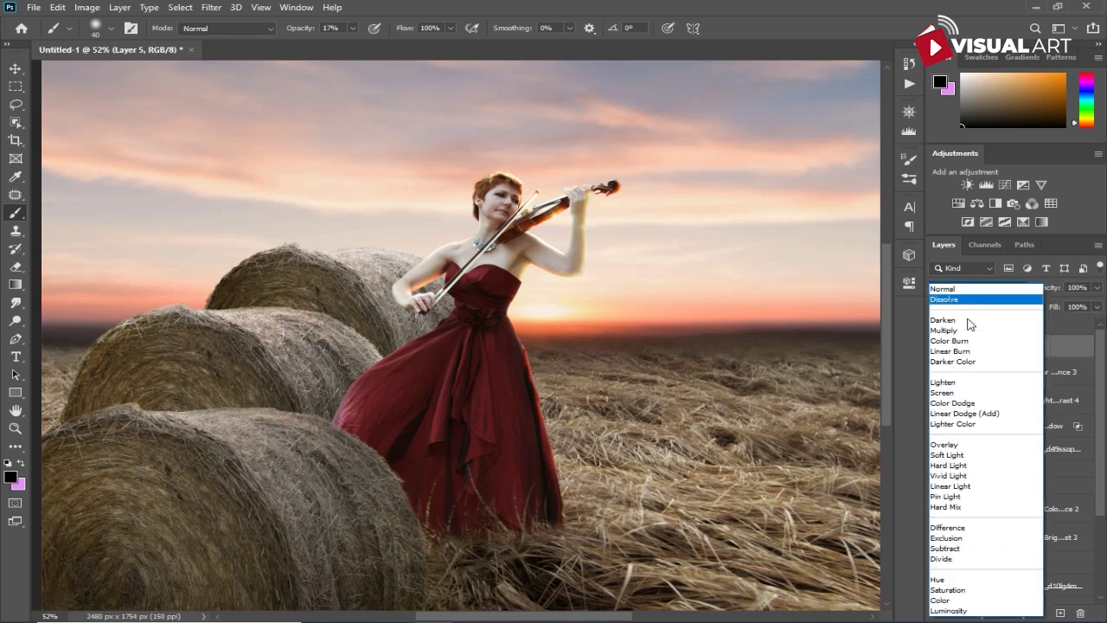
left_click(966, 444)
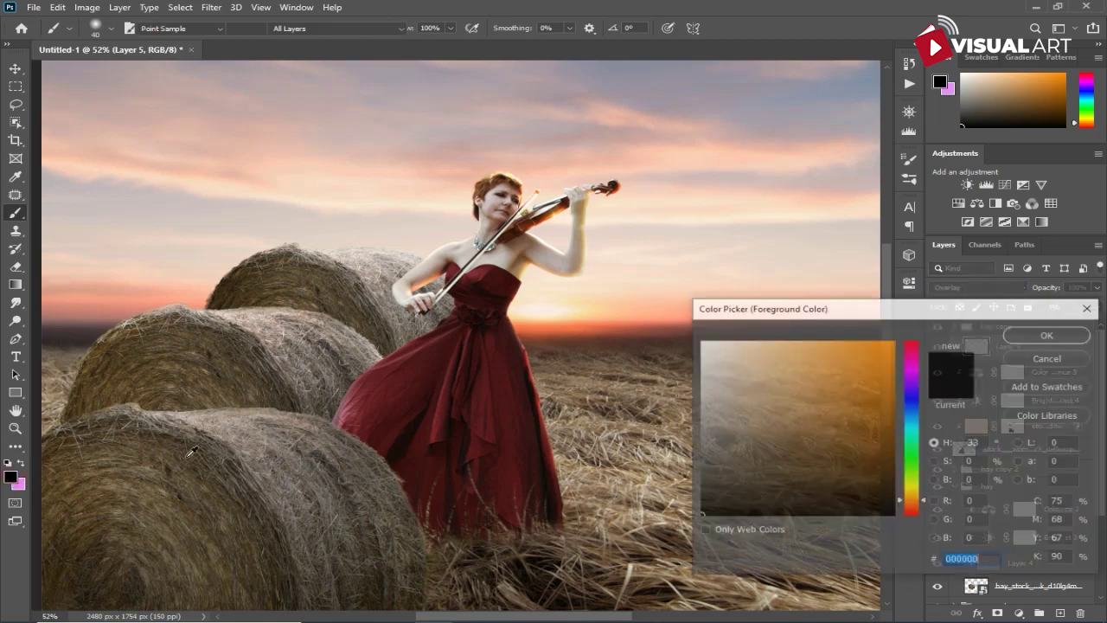
Step: Pick a light peach foreground color based on the sunset glow and set the brush to 35% opacity and 125 px
left_click(10, 476)
left_click(545, 312)
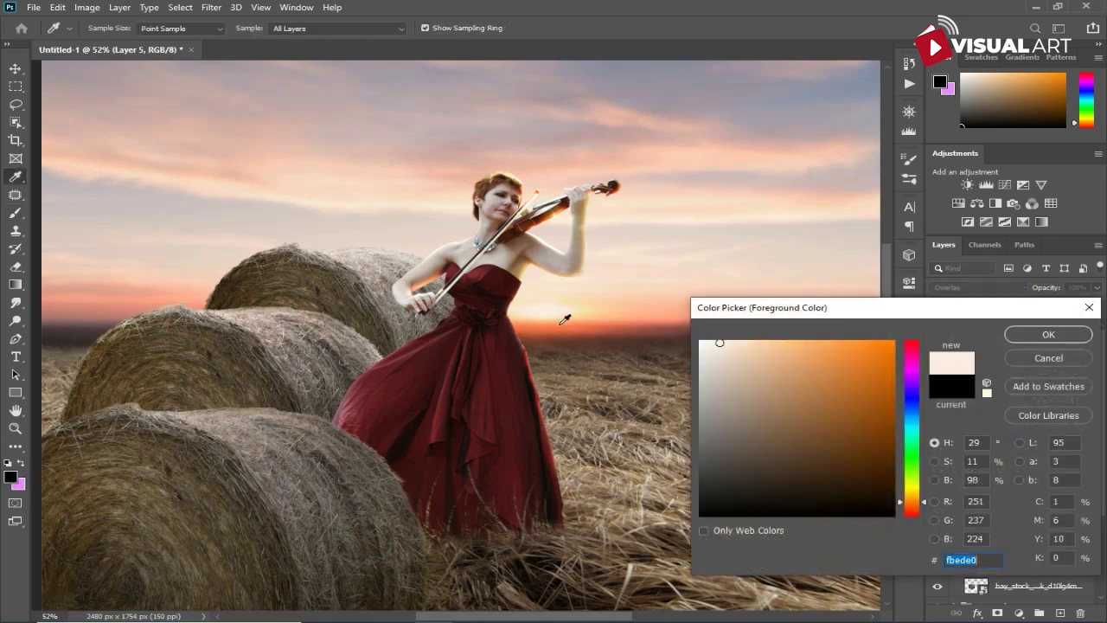
left_click(745, 342)
left_click(1029, 334)
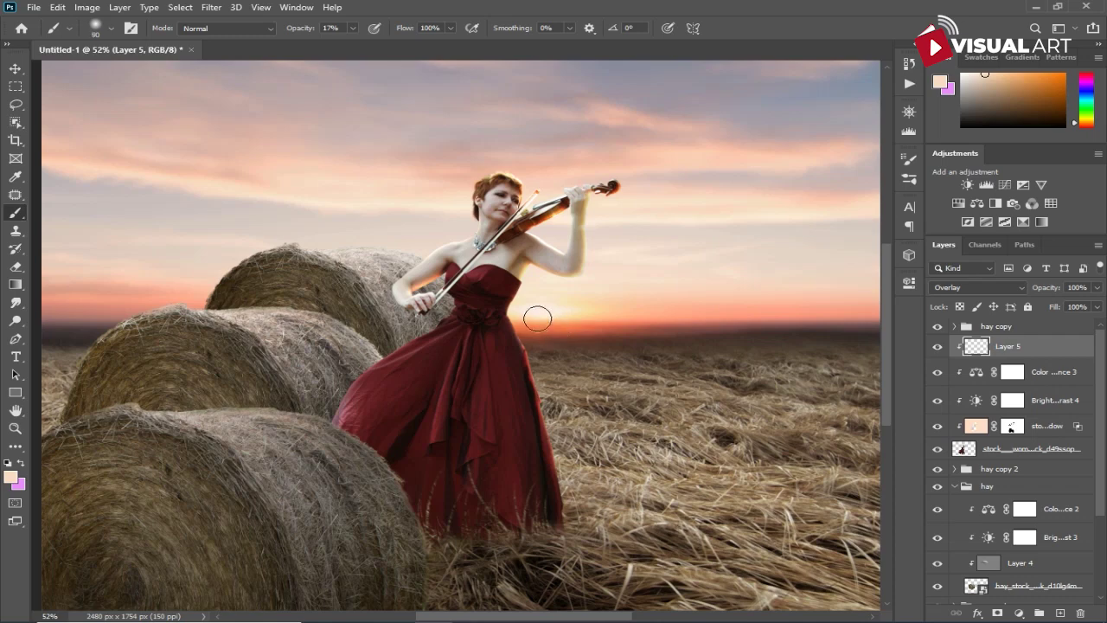
left_click_drag(303, 32, 320, 32)
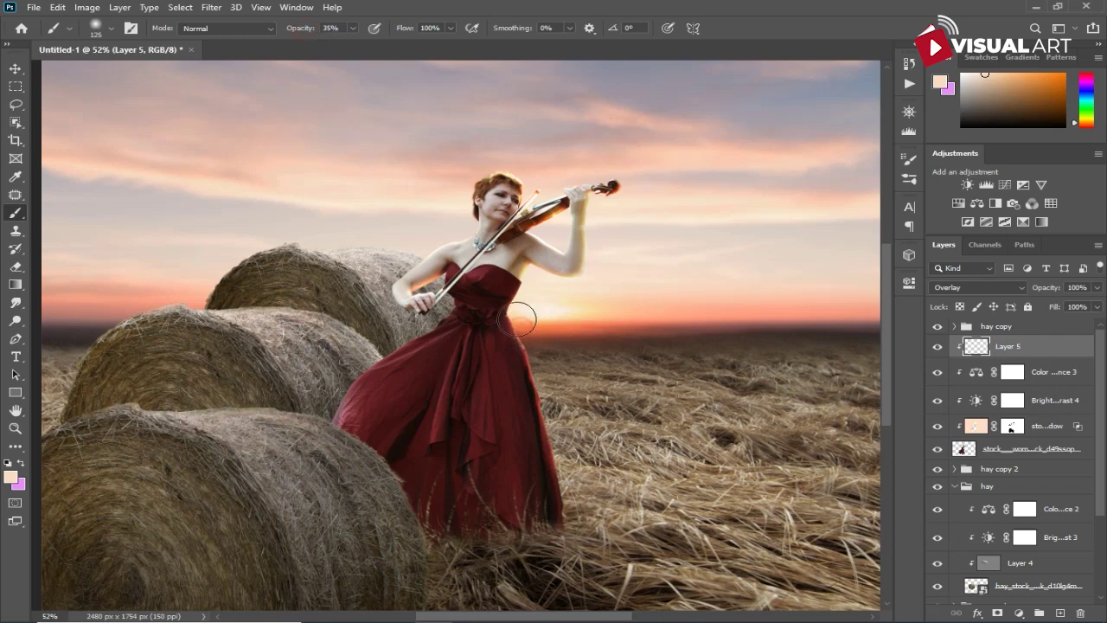
Step: Paint peach light along the sunset-facing edge of the dress below the waist on the Overlay layer, reducing the brush to 80 px
mouse_move(511, 312)
left_mouse_down()
mouse_move(525, 318)
mouse_move(524, 300)
mouse_move(521, 321)
mouse_move(504, 326)
left_mouse_up()
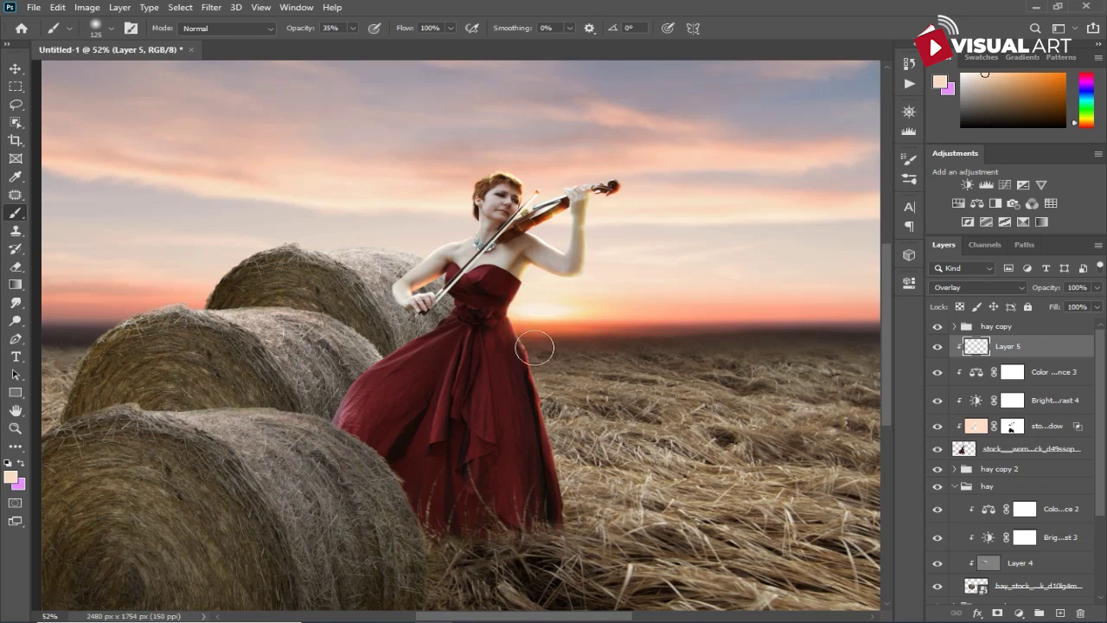
key("bracketleft")
key("bracketleft")
scroll(606, 369, "down", 2)
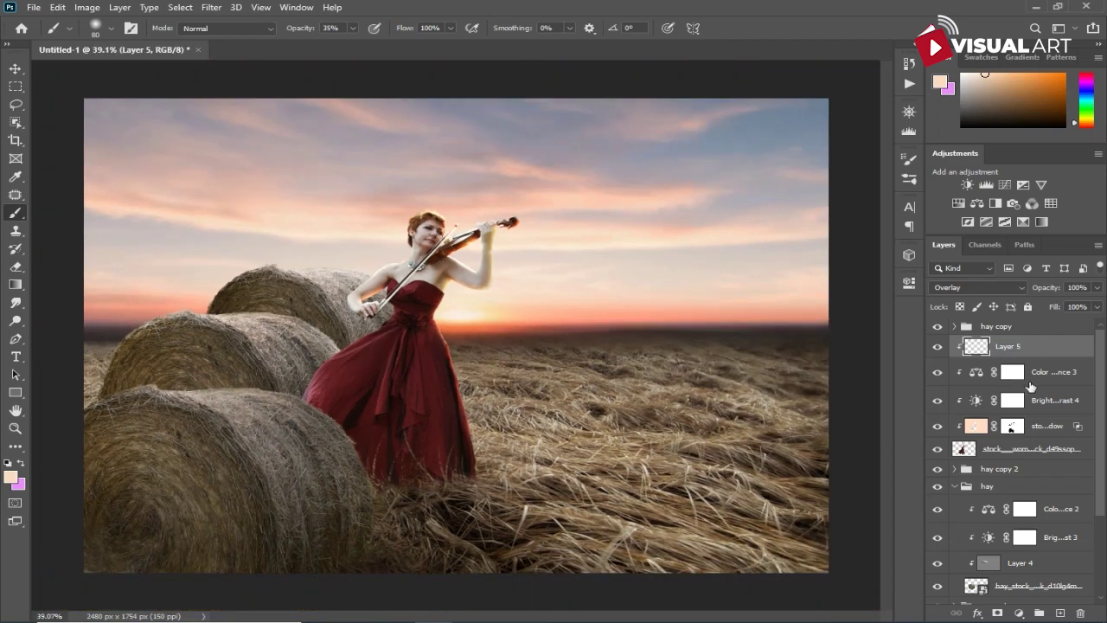
Step: Add a new layer clipped directly above the violinist layer, fill it with 50% Gray and set its blend mode to Overlay
left_click(1042, 452)
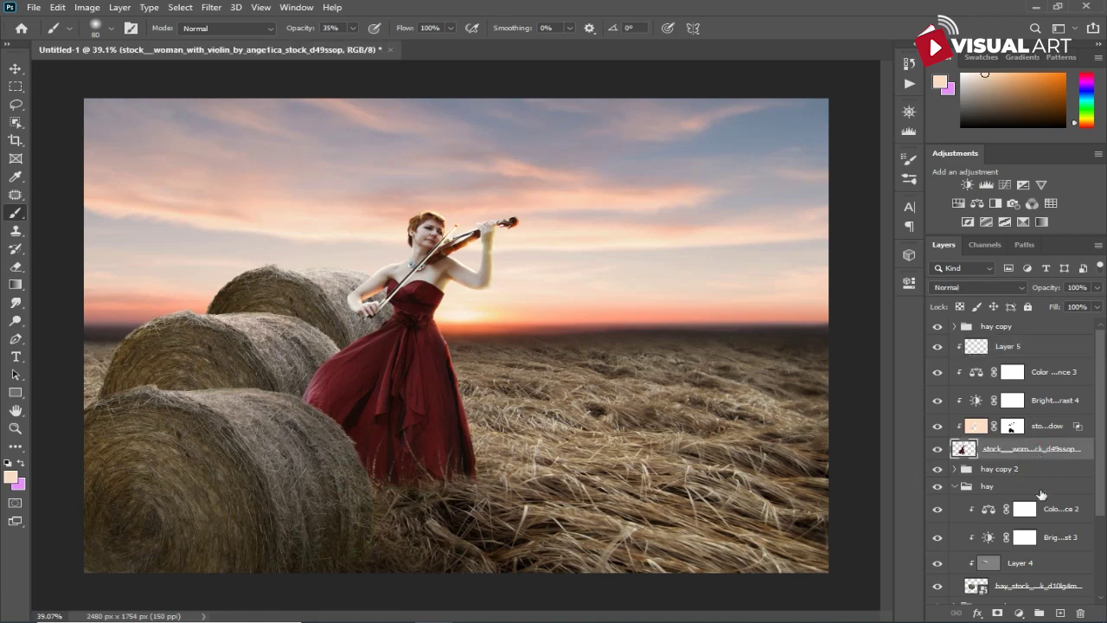
left_click(1059, 611)
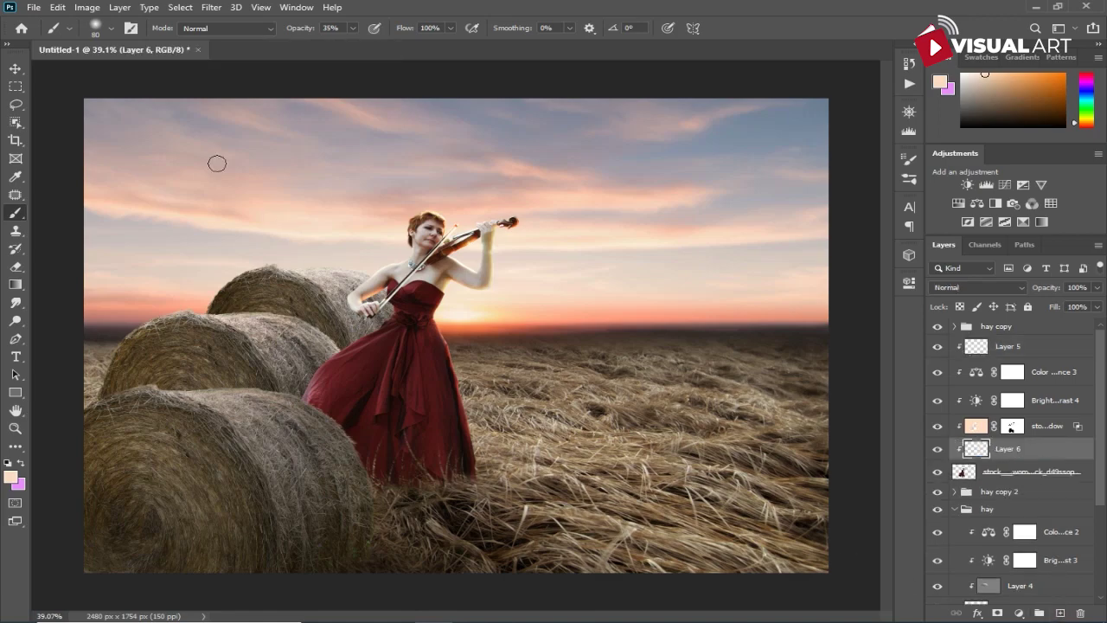
left_click(60, 8)
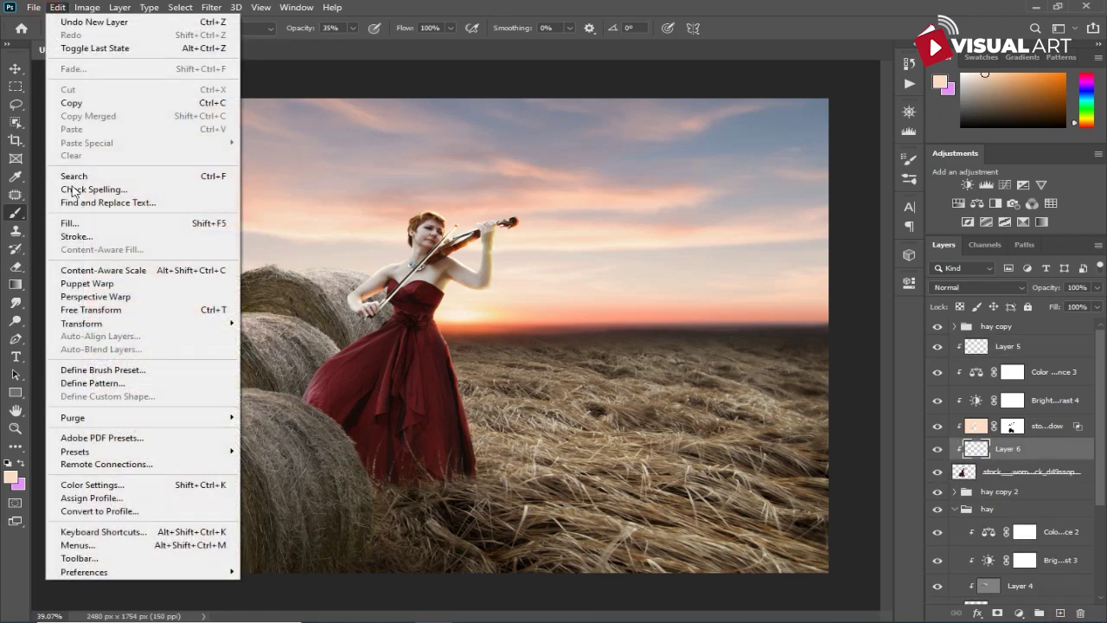
left_click(74, 224)
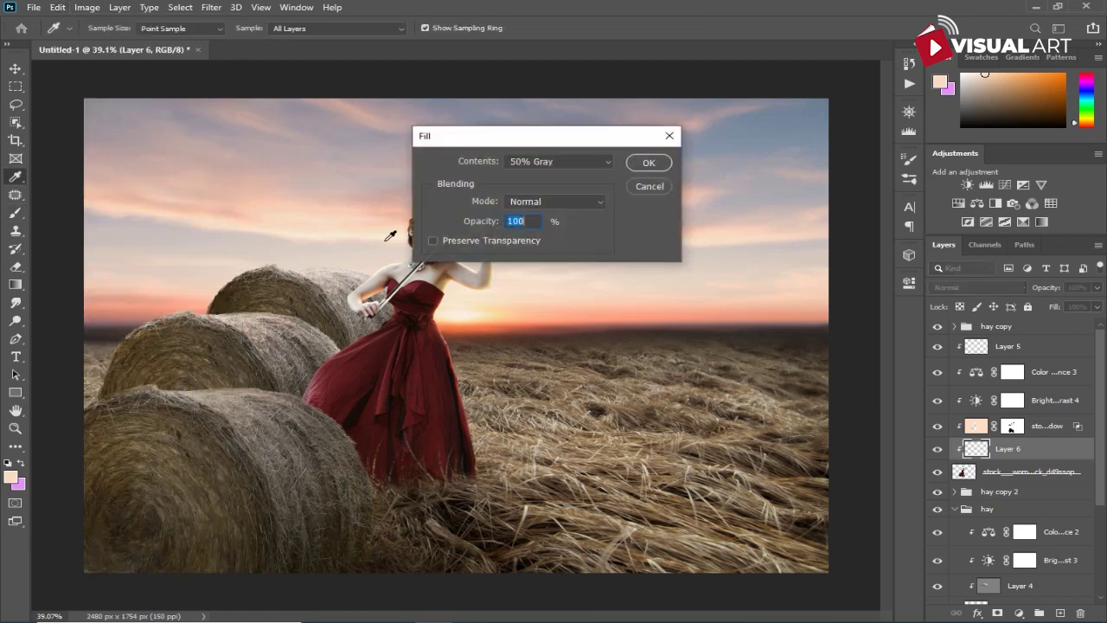
left_click(648, 163)
key("b")
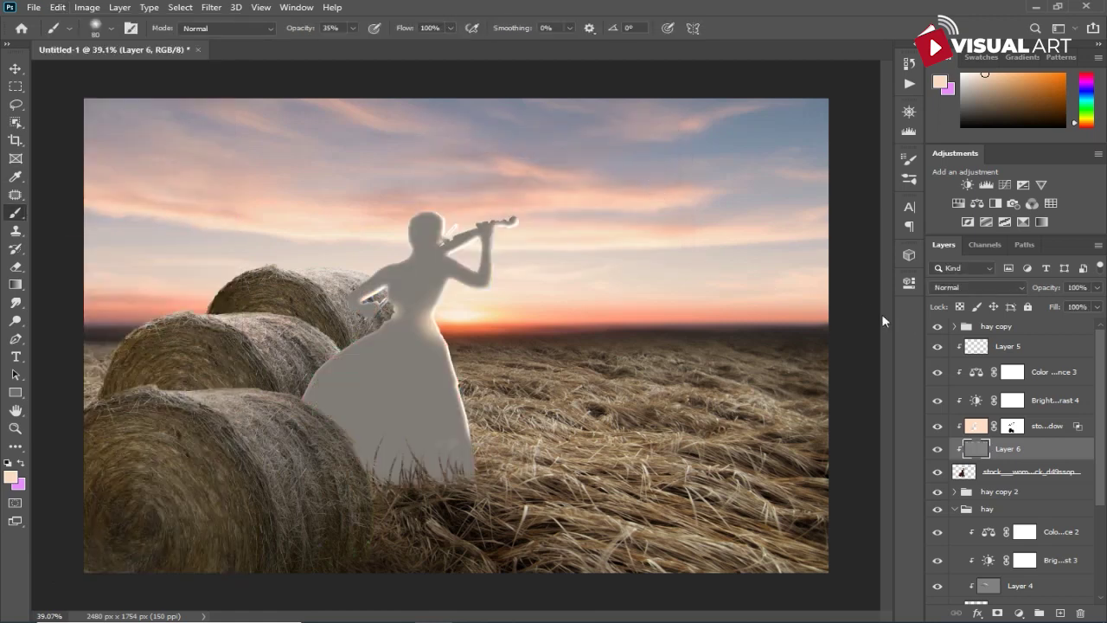
left_click(947, 290)
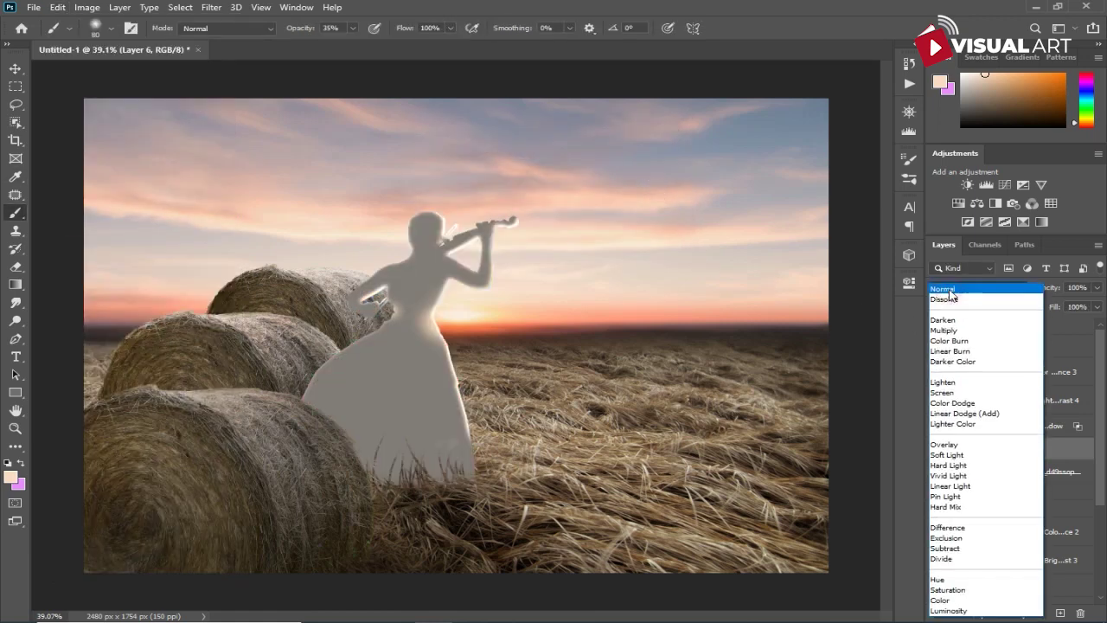
left_click(944, 445)
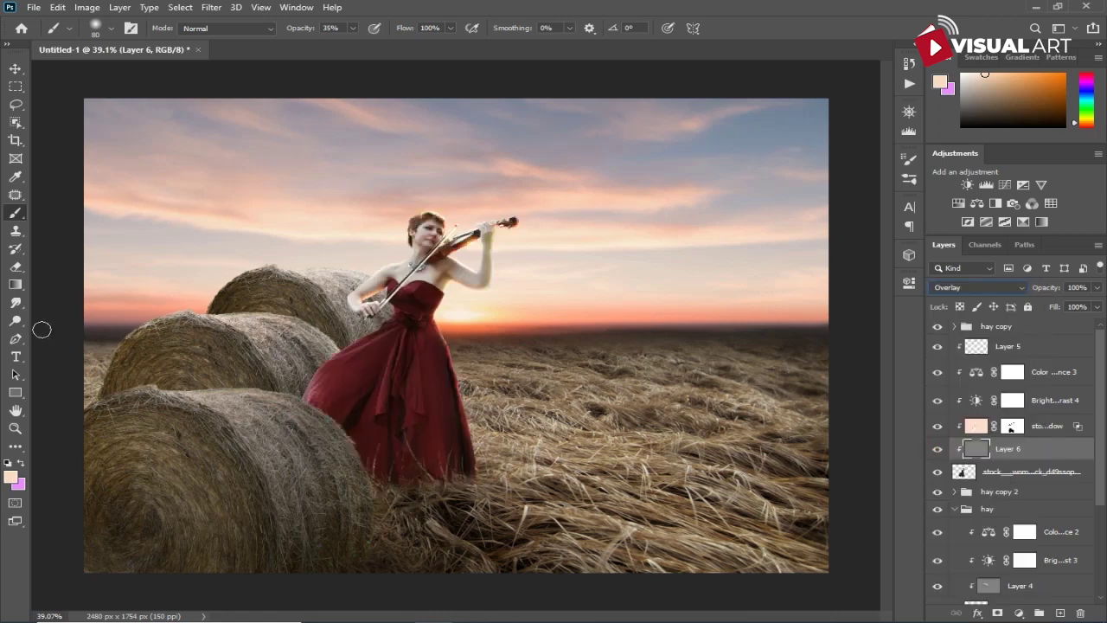
Step: Darken the shaded side and lower folds of the dress with the Burn tool at 200 px, Midtones range and 23% exposure
right_click(16, 324)
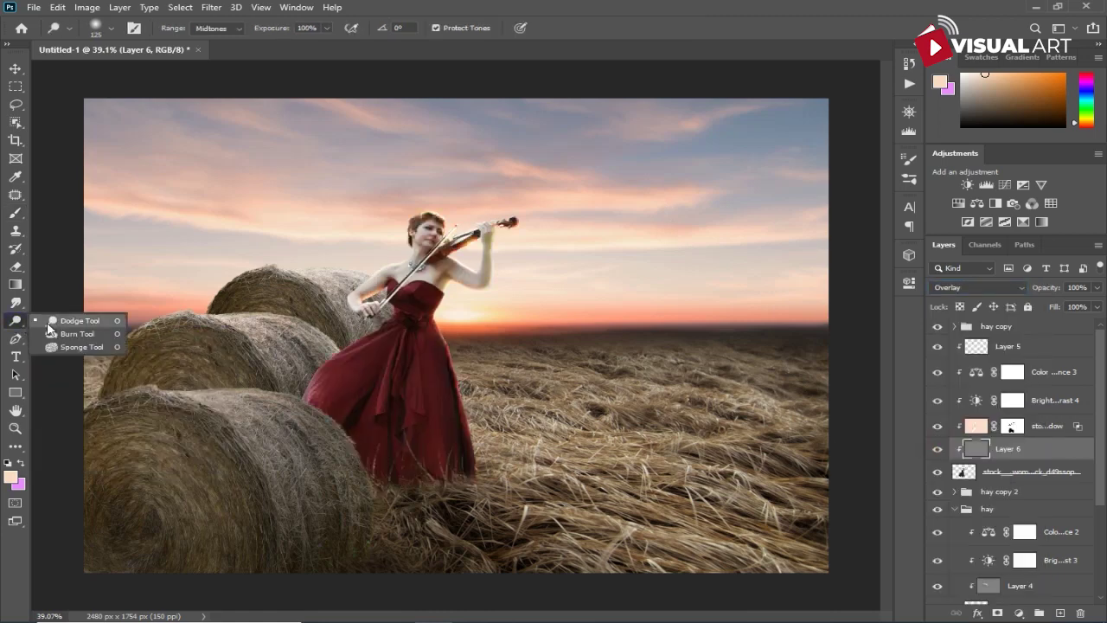
left_click(73, 332)
mouse_move(379, 352)
left_mouse_down()
mouse_move(338, 358)
mouse_move(303, 407)
mouse_move(302, 386)
mouse_move(291, 407)
mouse_move(319, 445)
left_mouse_up()
mouse_move(387, 495)
left_mouse_down()
mouse_move(441, 502)
mouse_move(421, 514)
mouse_move(436, 475)
mouse_move(346, 484)
mouse_move(299, 405)
mouse_move(265, 429)
mouse_move(369, 383)
mouse_move(308, 463)
left_mouse_up()
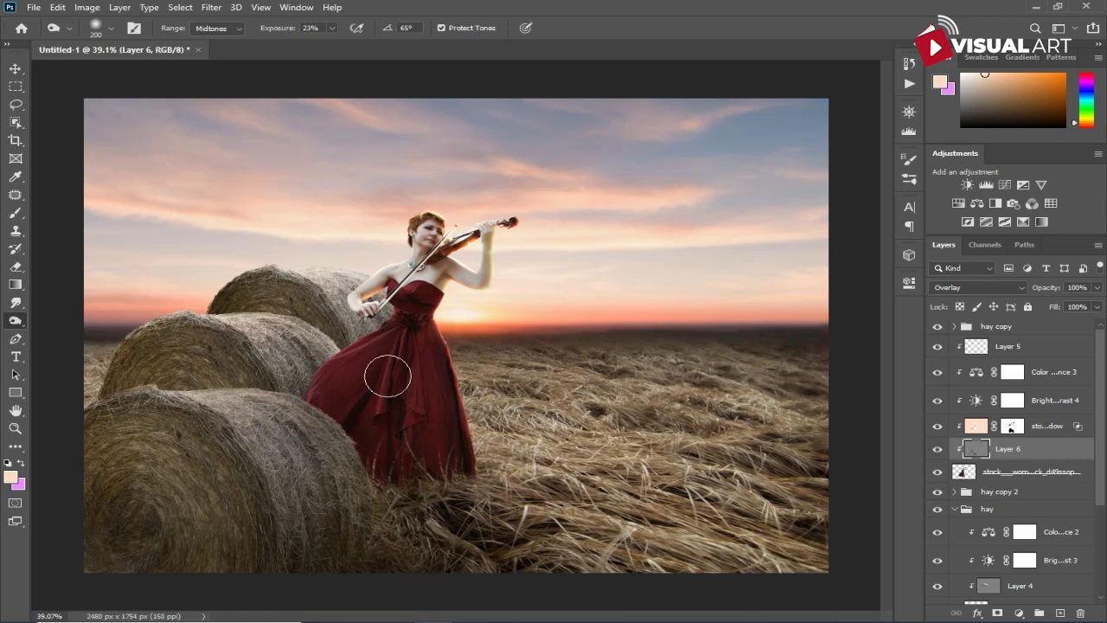
scroll(392, 377, "down", 3)
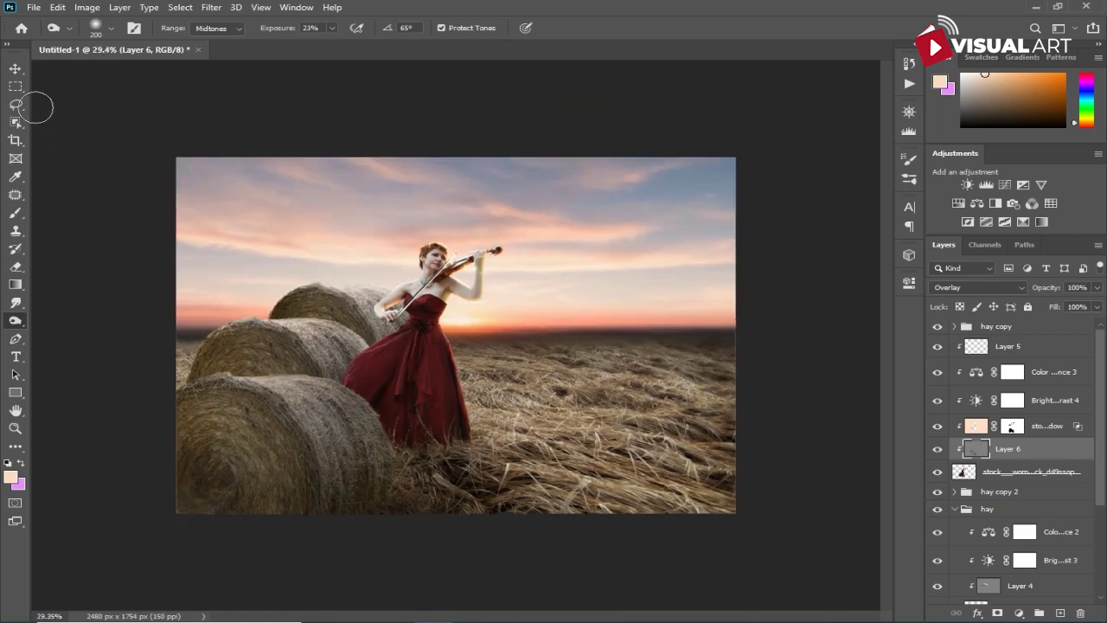
Step: Place the dove-png-41738 image above the hay copy group, flip it horizontally, and scale it down into the sky just beyond the violin
left_click(15, 69)
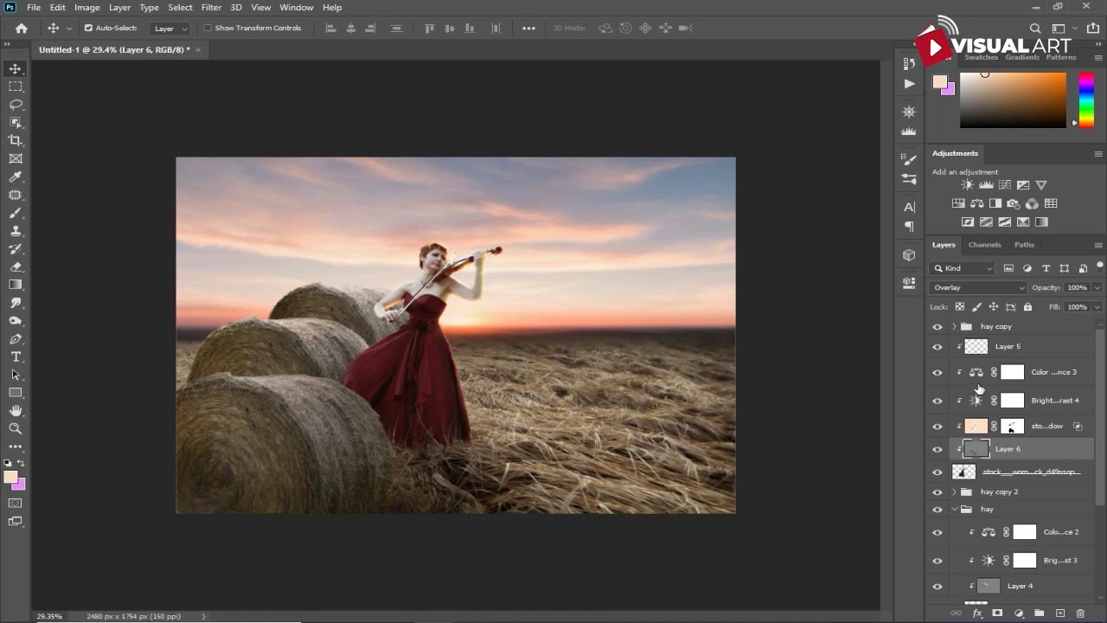
left_click(1041, 332)
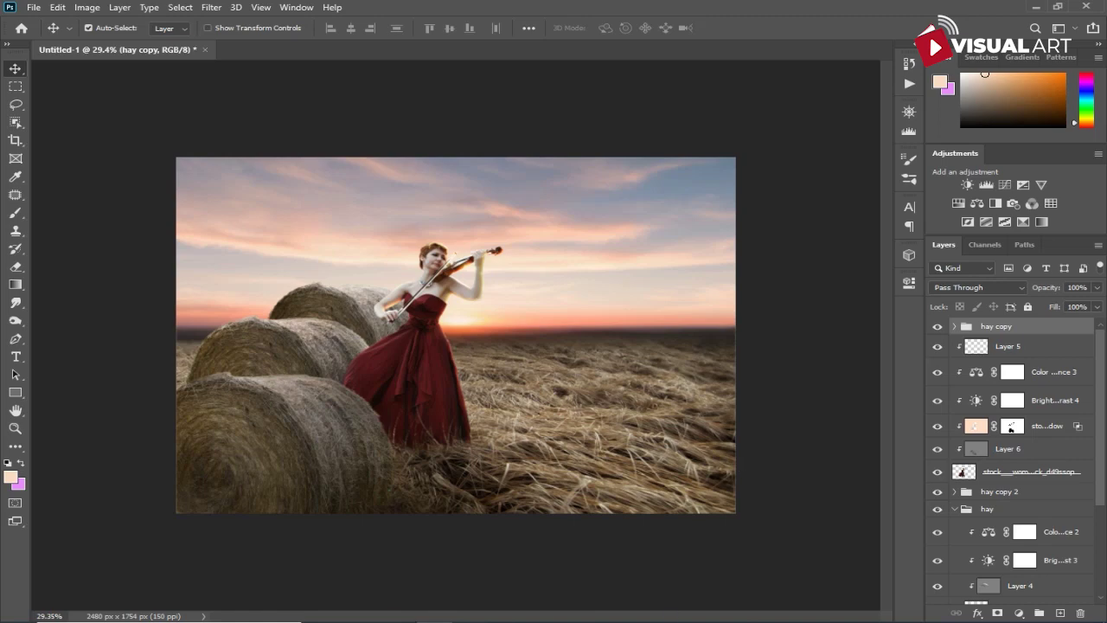
left_click(398, 621)
left_click_drag(406, 153, 222, 234)
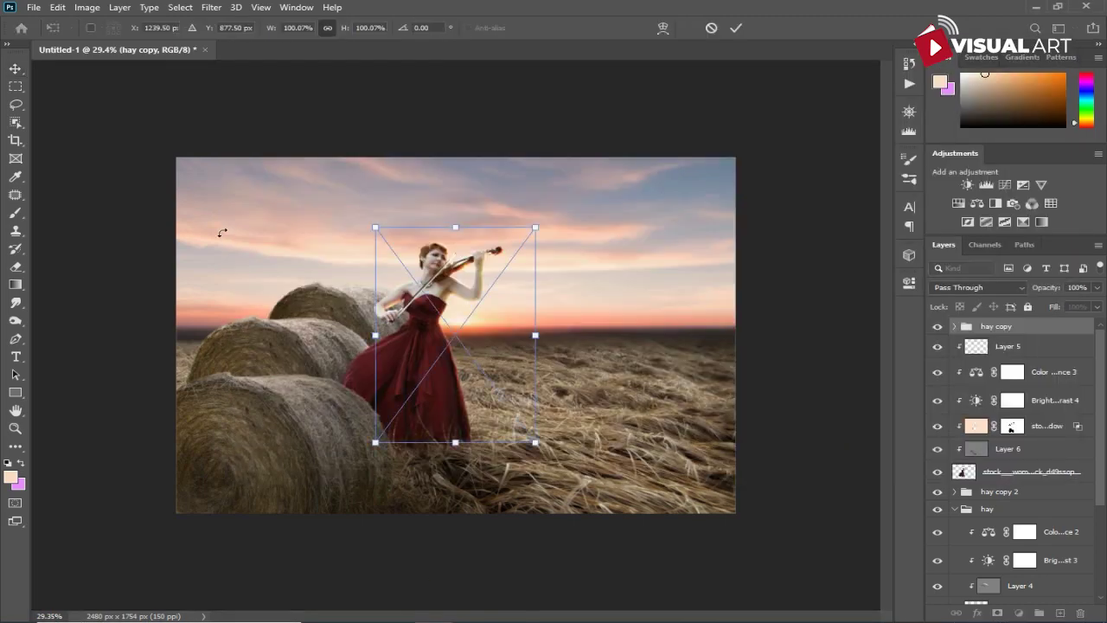
right_click(448, 301)
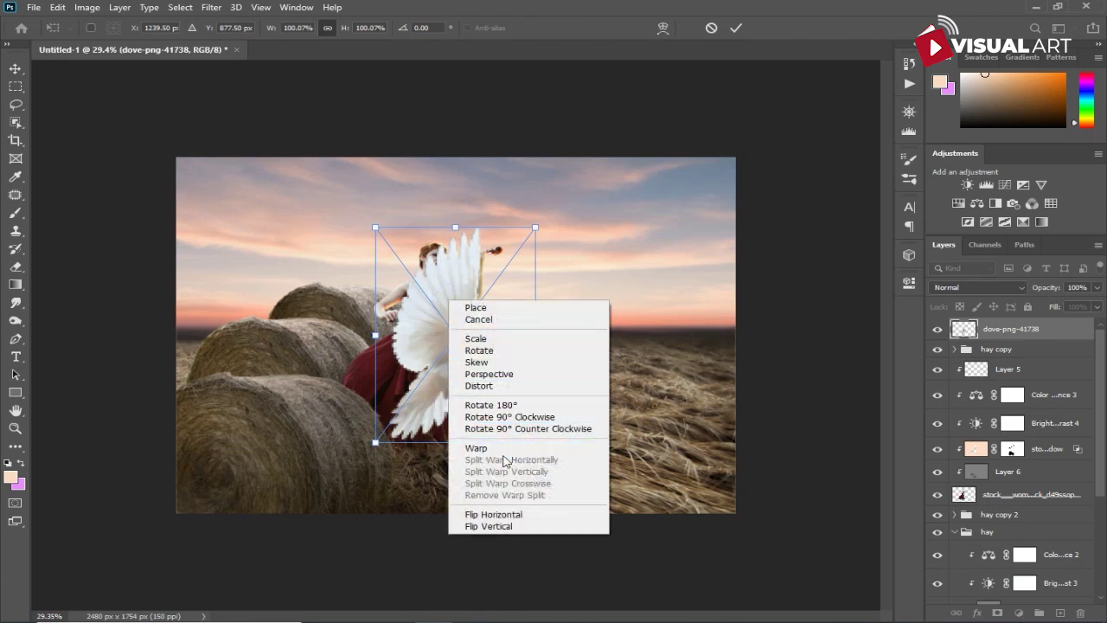
left_click(494, 515)
left_click_drag(533, 443, 536, 233)
key("Return")
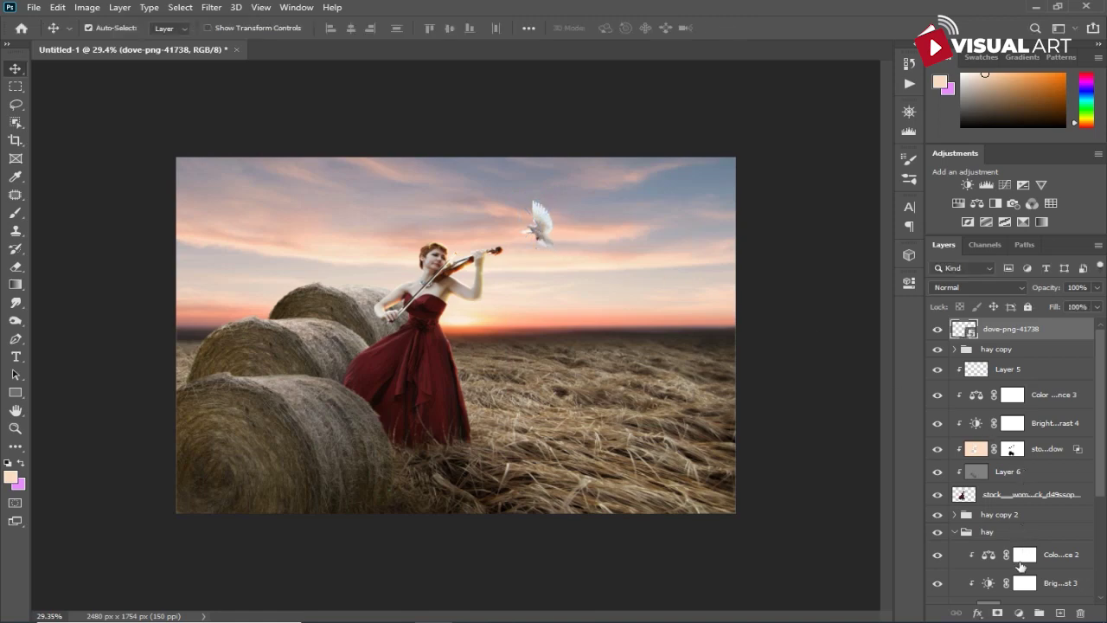
Step: Add a Color Balance adjustment clipped to the dove and shift its midtones slightly toward yellow and red
left_click(1018, 612)
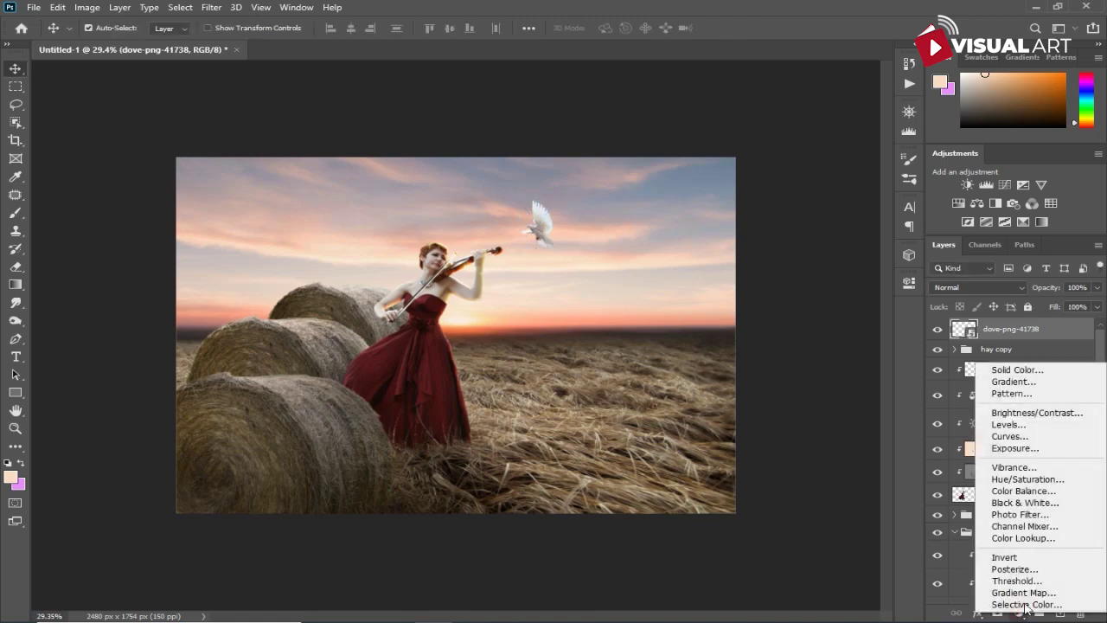
left_click(1035, 492)
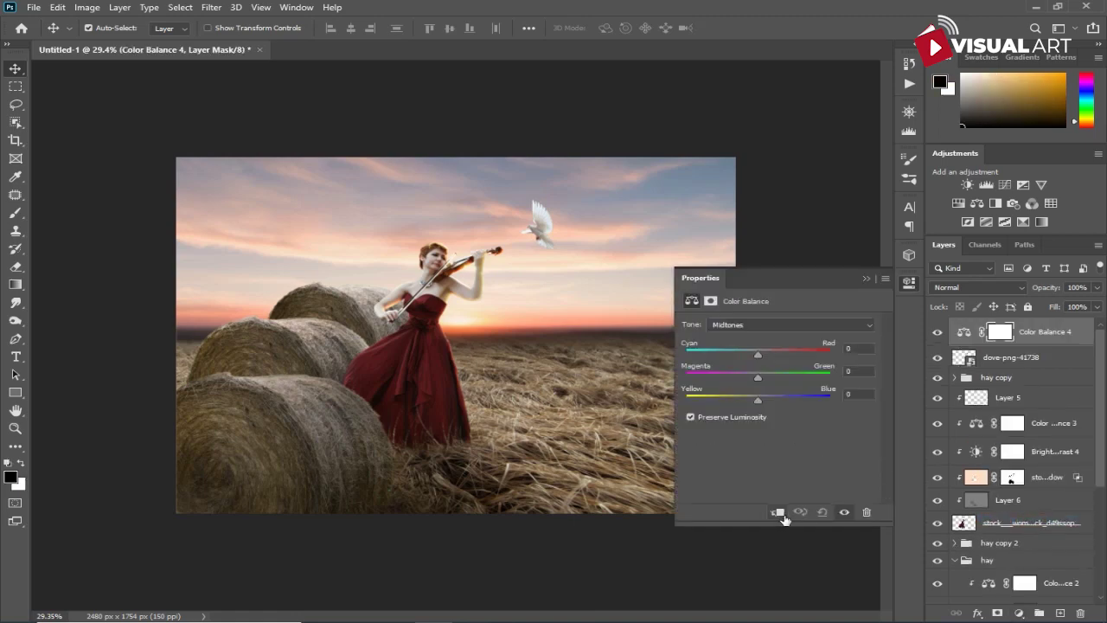
left_click(778, 512)
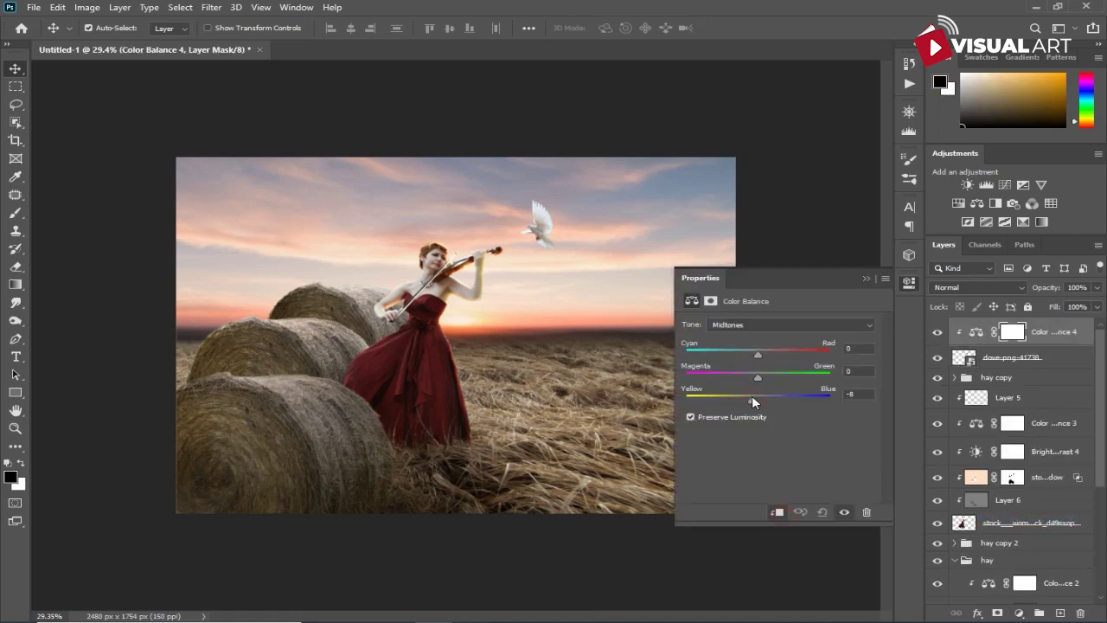
left_click_drag(761, 349, 765, 355)
left_click(867, 278)
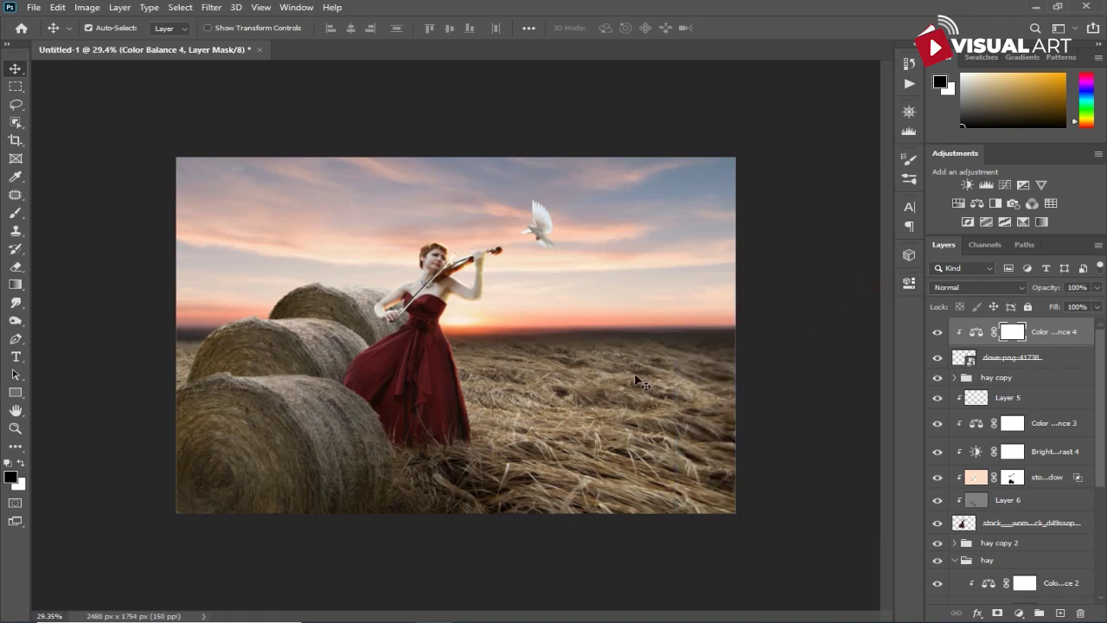
Step: Apply a Gaussian Blur with a 5.0 px radius to the landscape layer in the ground group
key("ctrl+0")
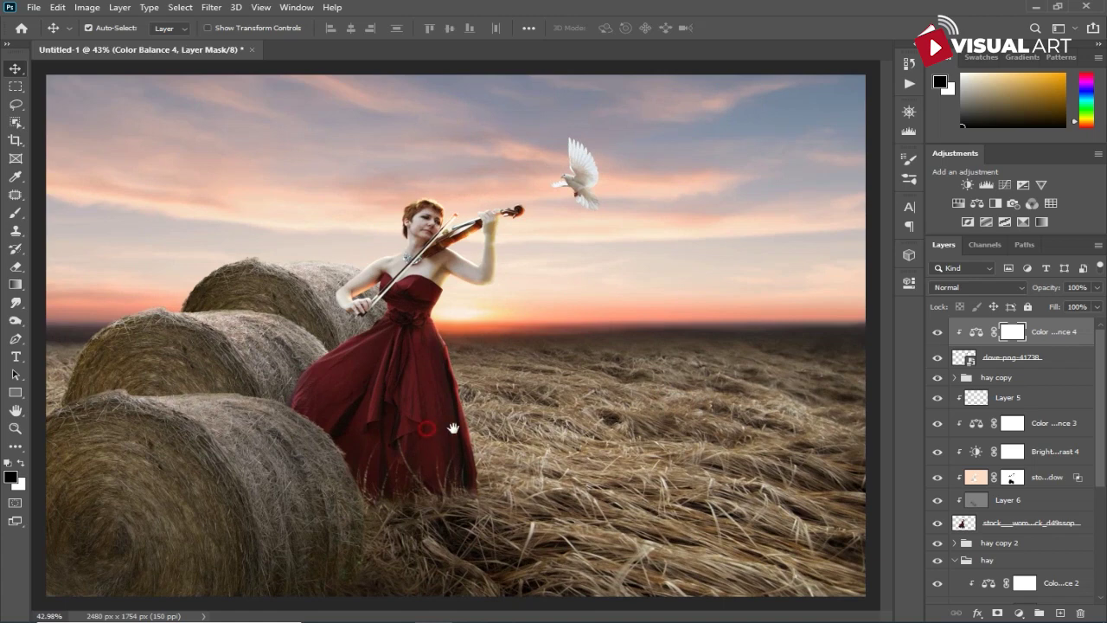
scroll(516, 443, "down", 1)
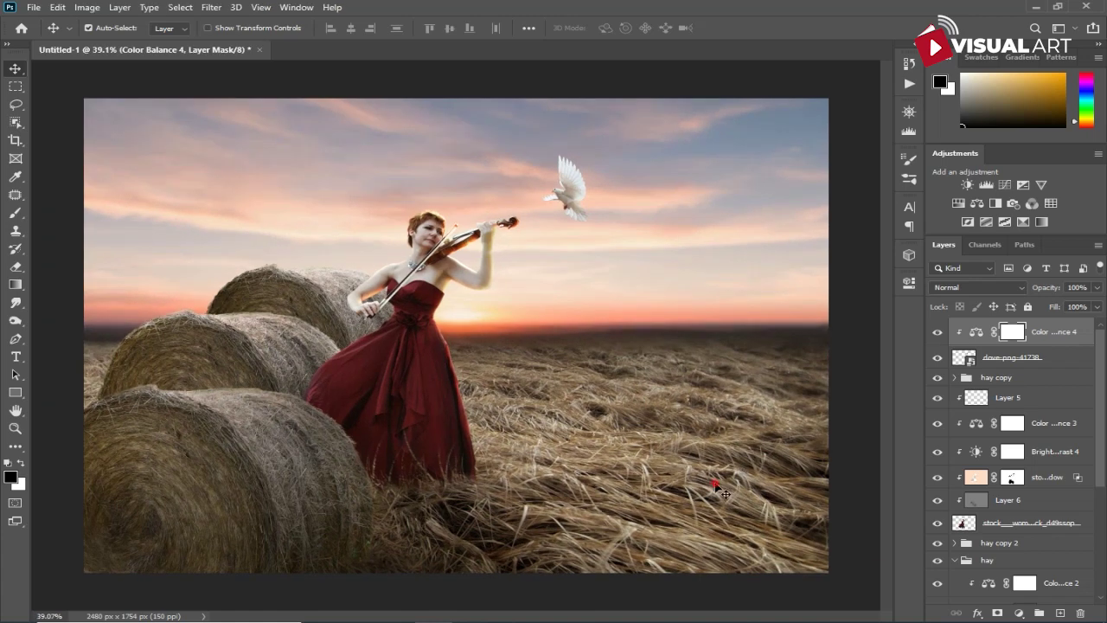
left_click(765, 506)
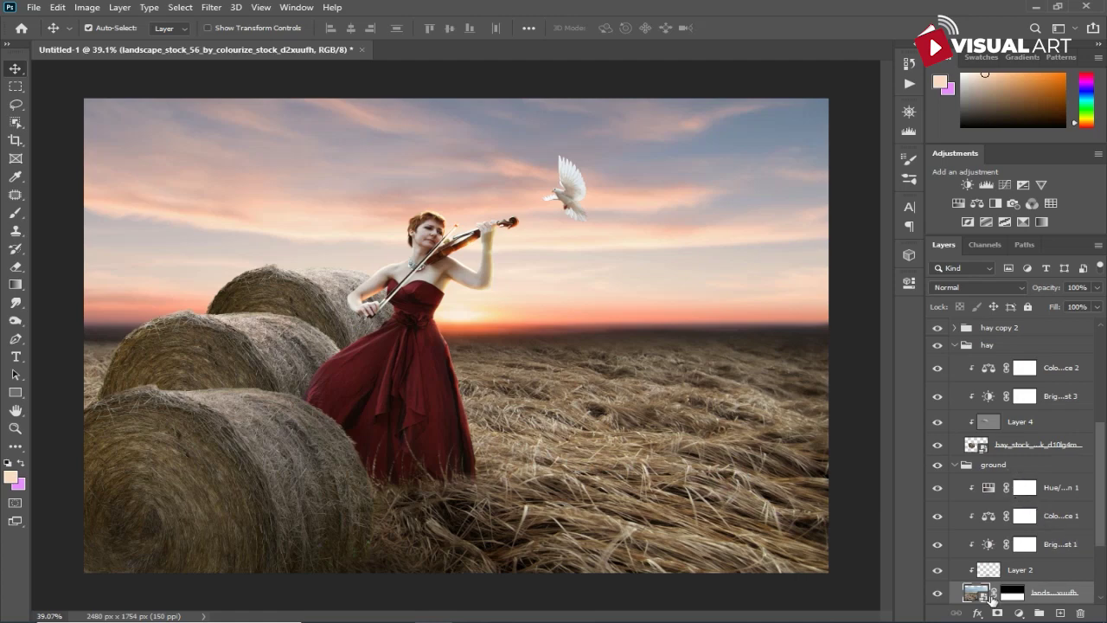
left_click(211, 7)
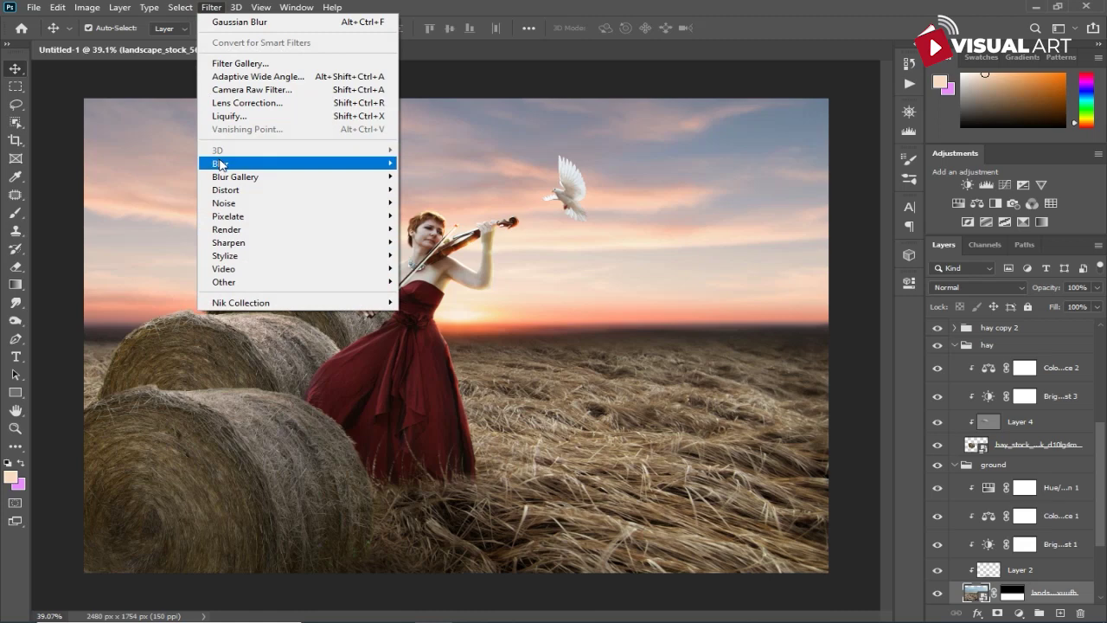
mouse_move(220, 163)
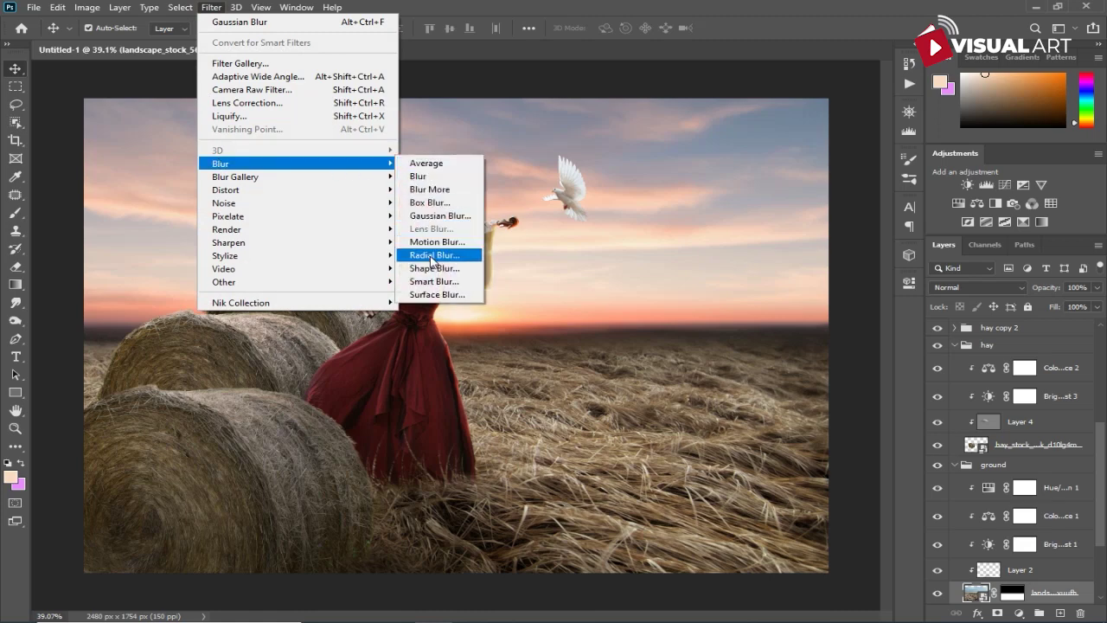
left_click(437, 215)
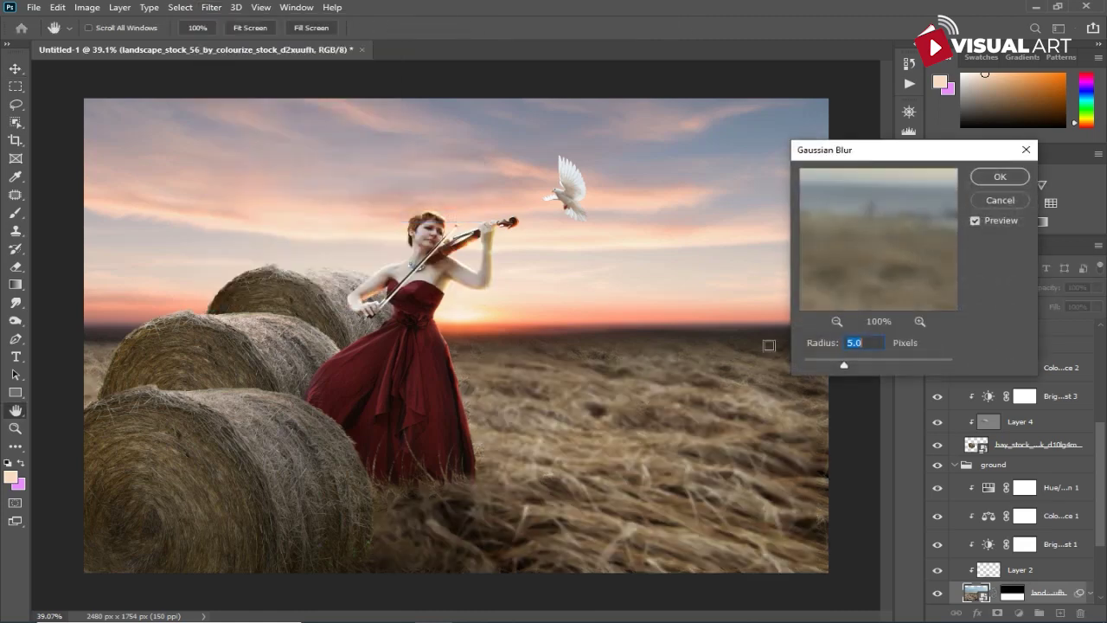
left_click(998, 177)
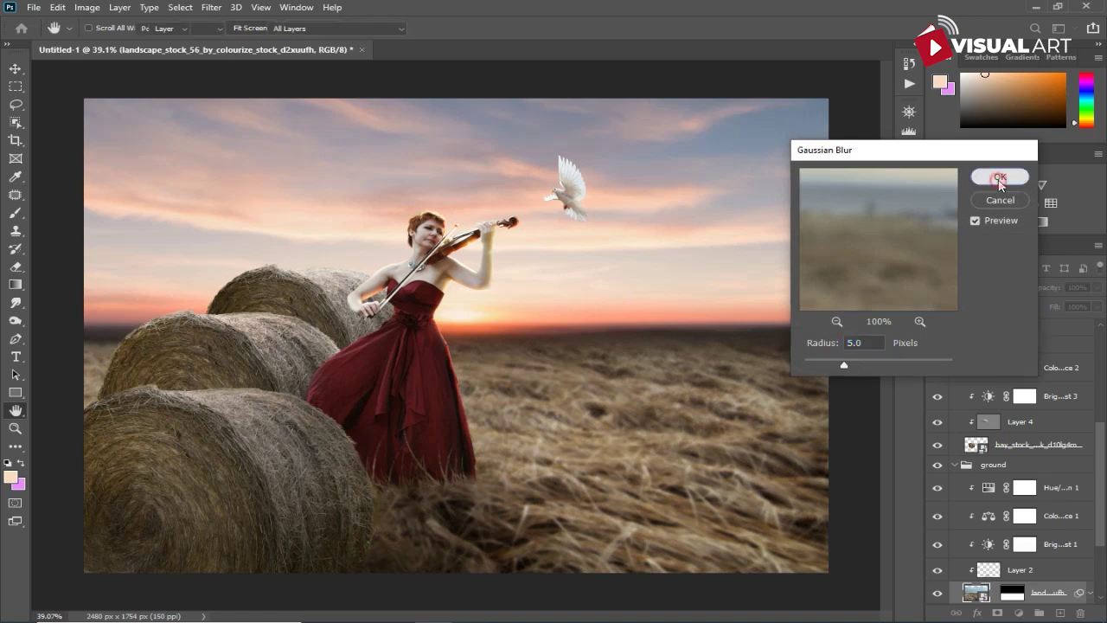
Step: Mask the Gaussian Blur off the foreground grass by painting black on its smart filter mask with a 700 px brush at 100% opacity
scroll(997, 553, "down", 1)
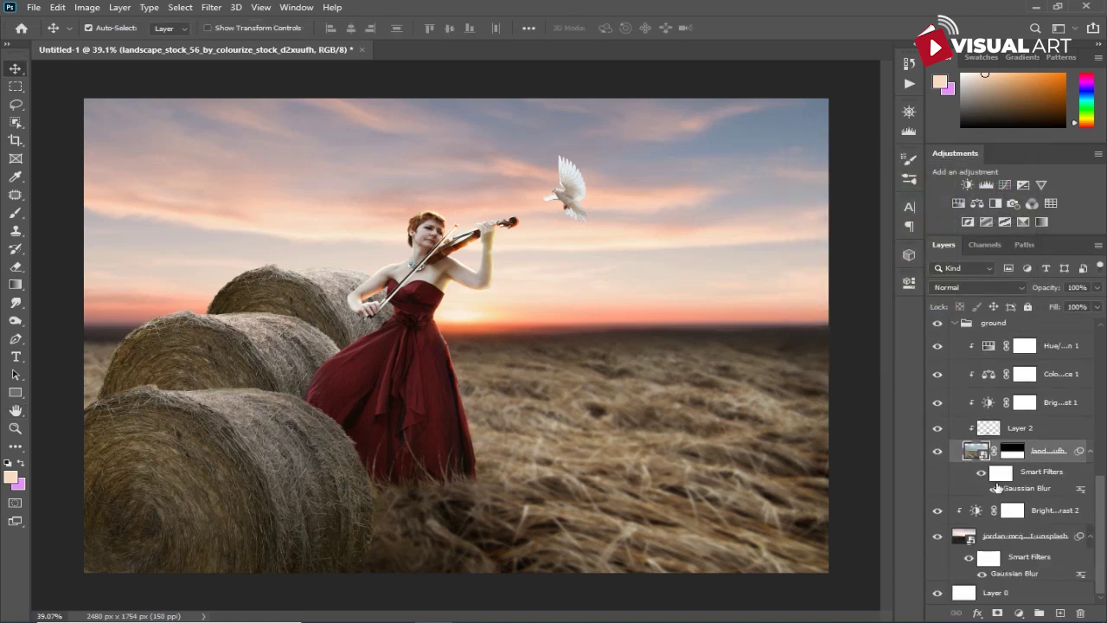
left_click(998, 472)
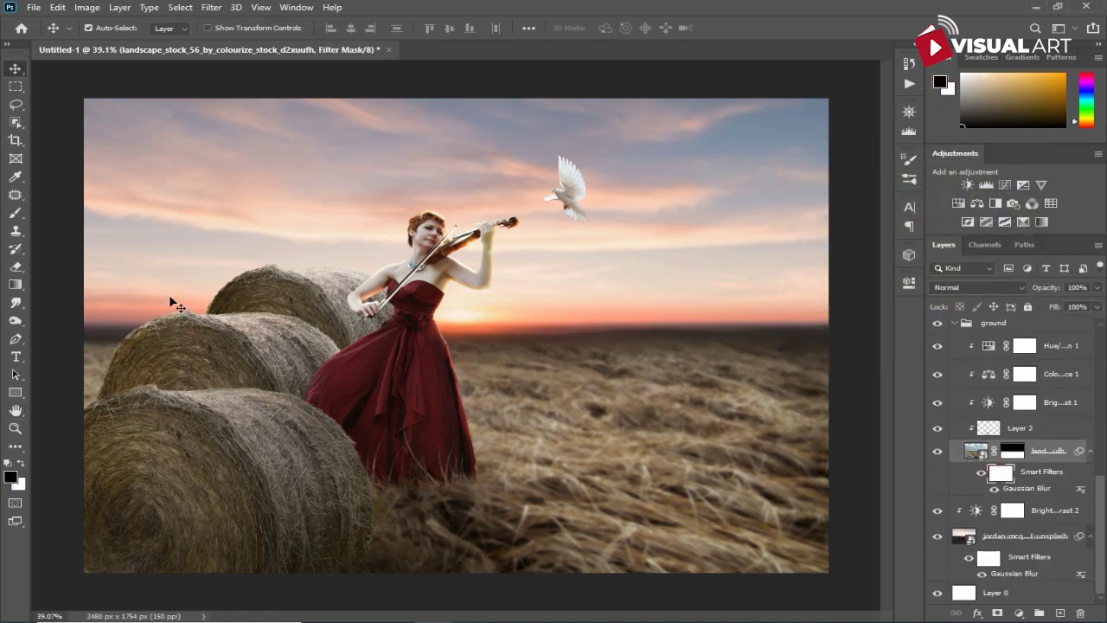
left_click(15, 213)
left_click_drag(299, 32, 410, 33)
key("bracketright")
key("bracketright")
key("bracketright")
key("bracketright")
key("bracketright")
key("bracketright")
key("bracketright")
key("bracketright")
key("bracketright")
key("bracketright")
key("bracketright")
key("bracketright")
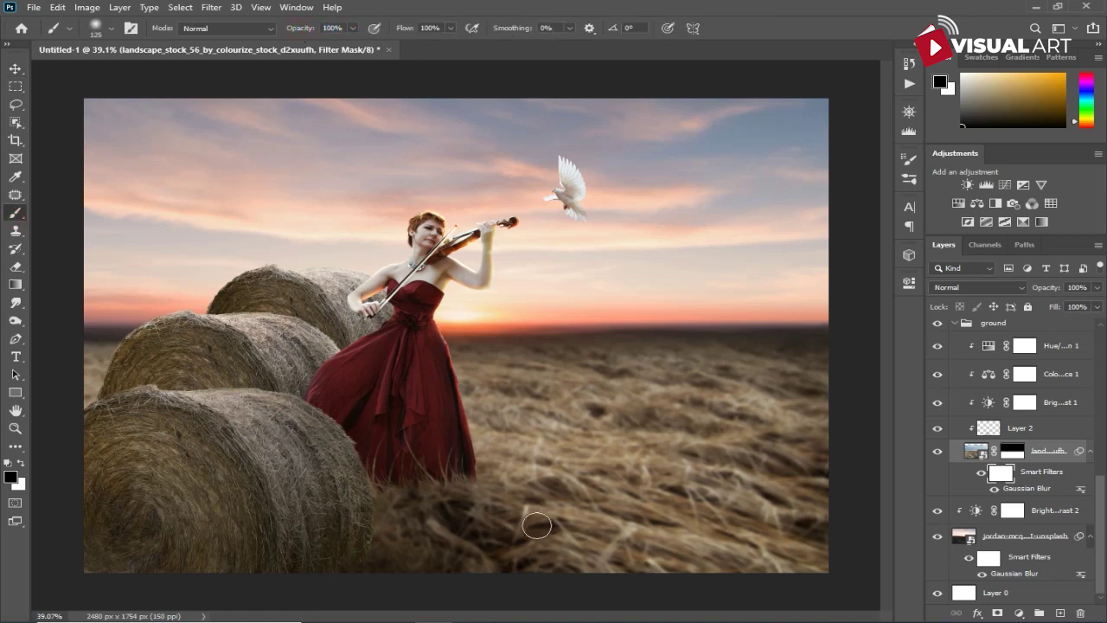
mouse_move(279, 552)
left_mouse_down()
mouse_move(810, 526)
mouse_move(496, 526)
mouse_move(750, 460)
mouse_move(840, 469)
mouse_move(827, 455)
mouse_move(846, 482)
mouse_move(688, 493)
mouse_move(523, 468)
mouse_move(551, 460)
mouse_move(520, 451)
mouse_move(743, 445)
mouse_move(791, 460)
mouse_move(783, 485)
mouse_move(738, 522)
left_mouse_up()
scroll(738, 522, "down", 2)
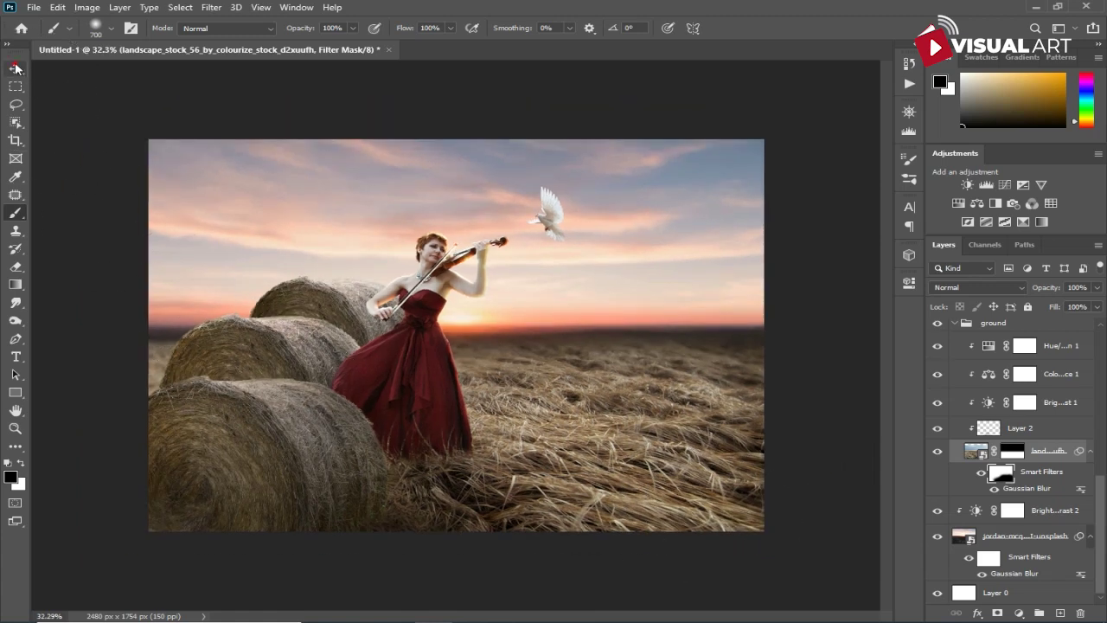
Step: Stamp all visible layers into a new merged layer above the dove's Color Balance adjustment at the top of the layer stack
left_click(16, 66)
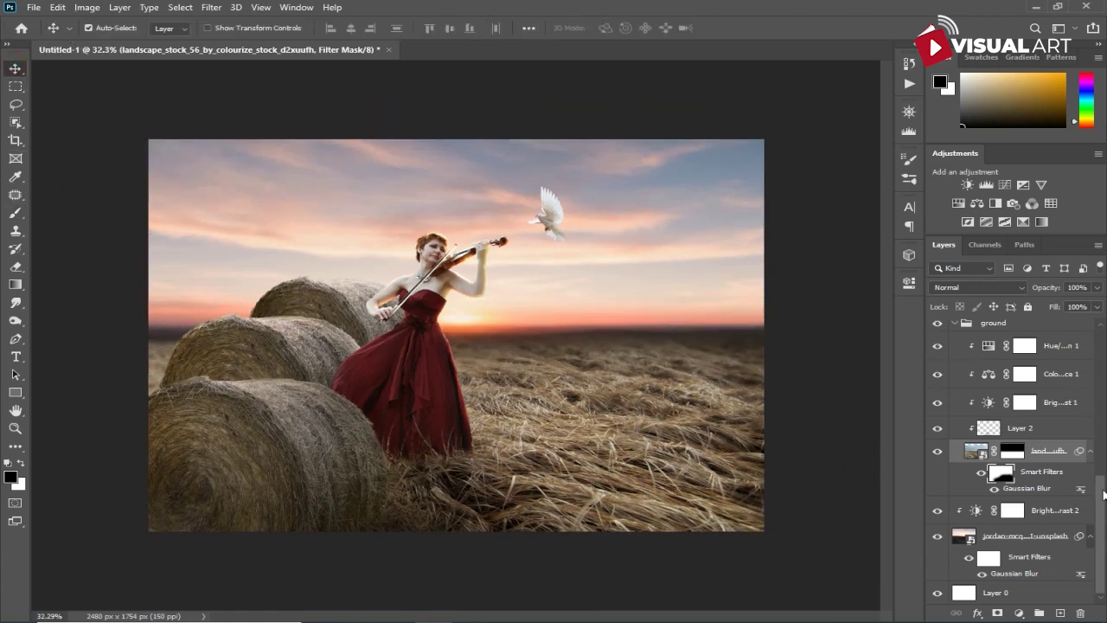
left_click_drag(1101, 488, 1100, 344)
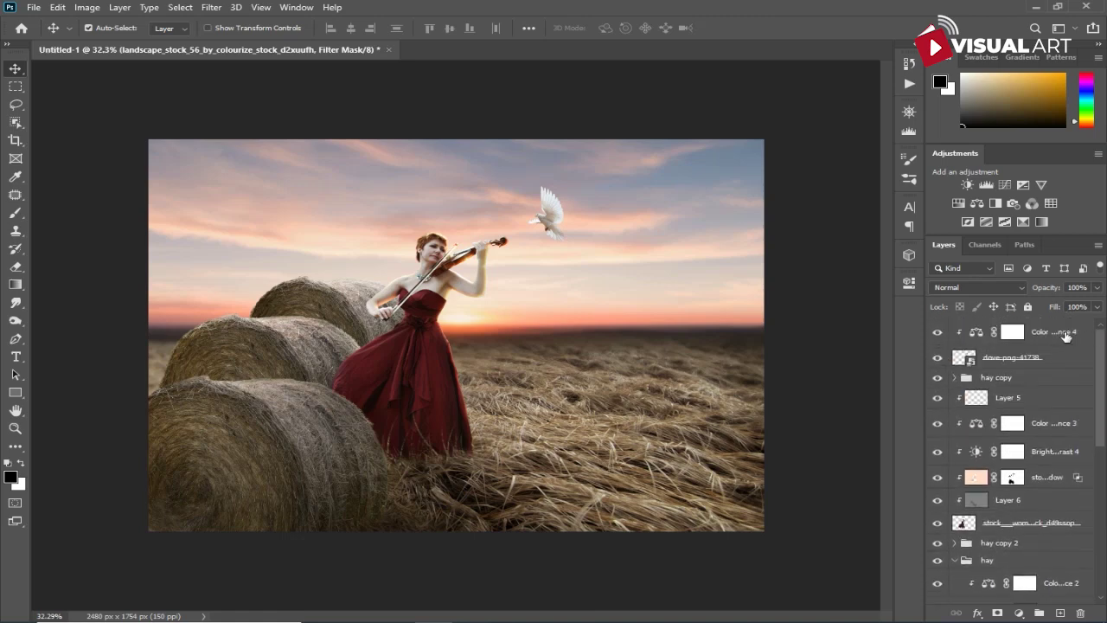
left_click(1066, 336)
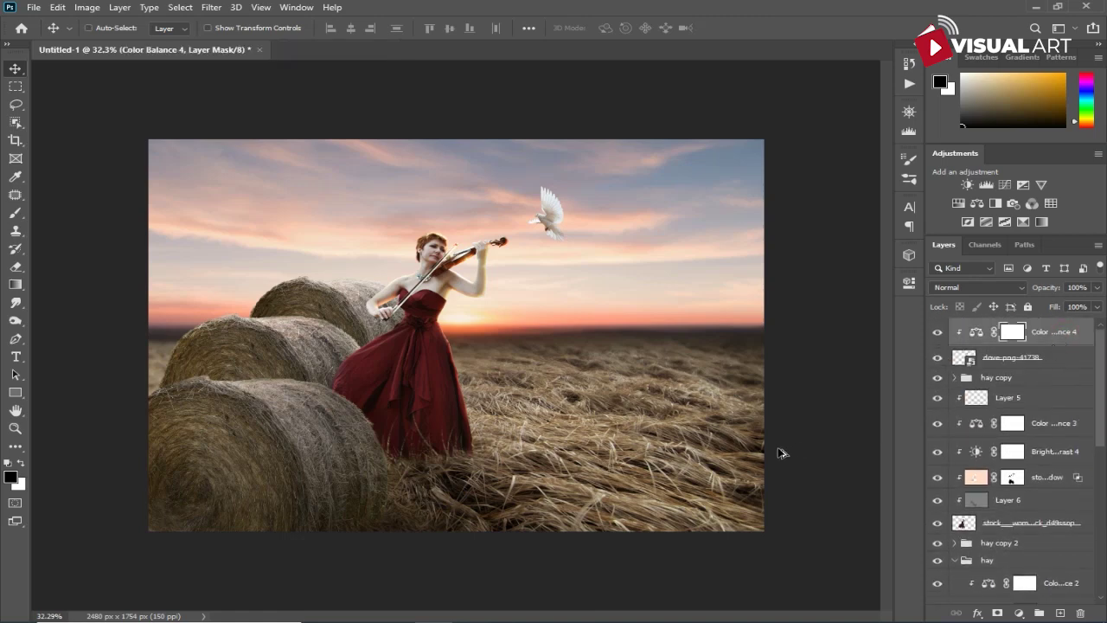
key("ctrl+alt+shift+e")
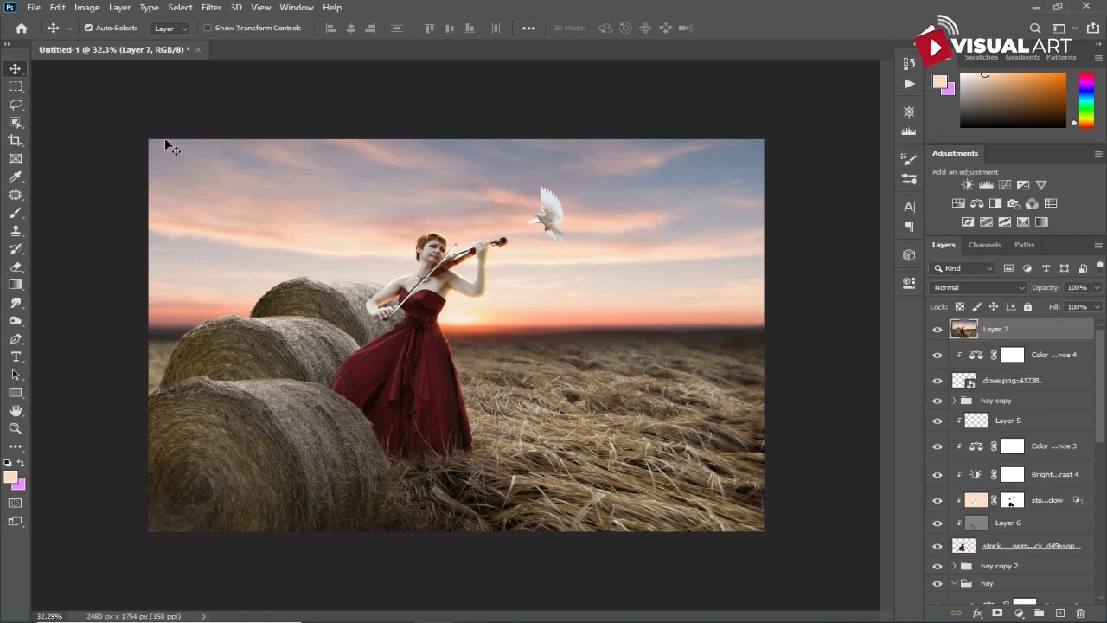
Step: Start a Camera Raw Filter on the merged layer and set its white balance to Temperature +5 and Tint +10
left_click(208, 8)
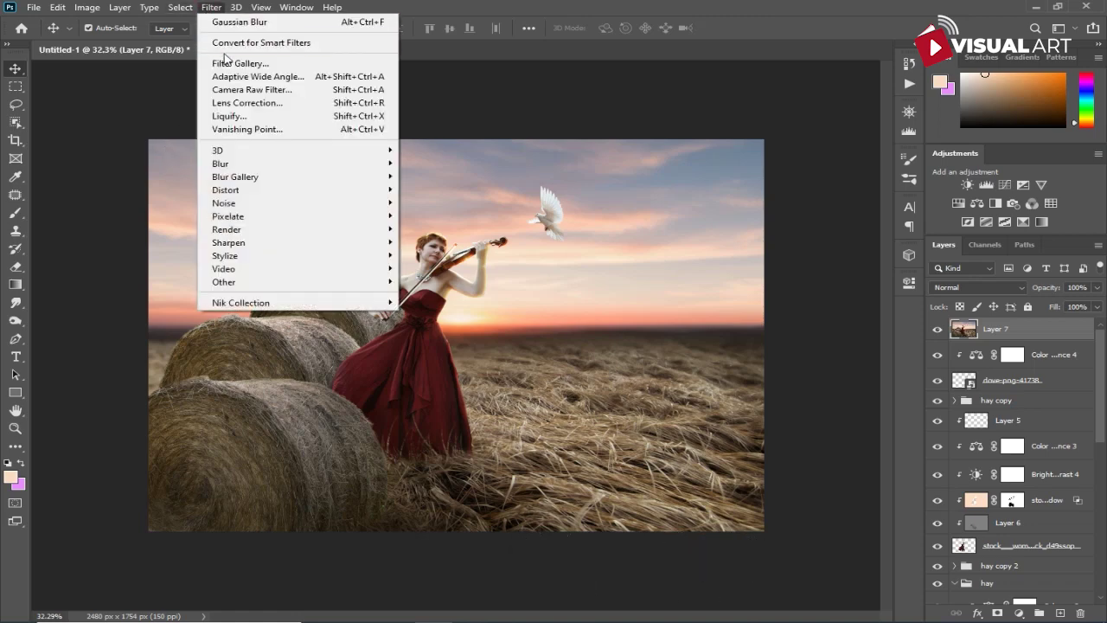
left_click(233, 90)
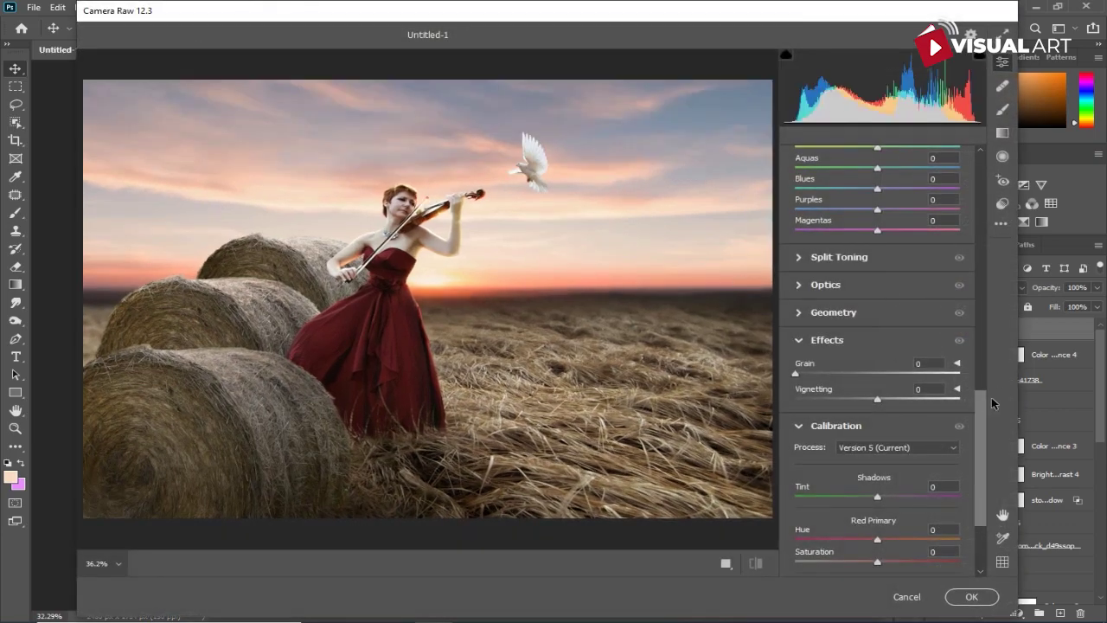
left_click_drag(983, 411, 969, 173)
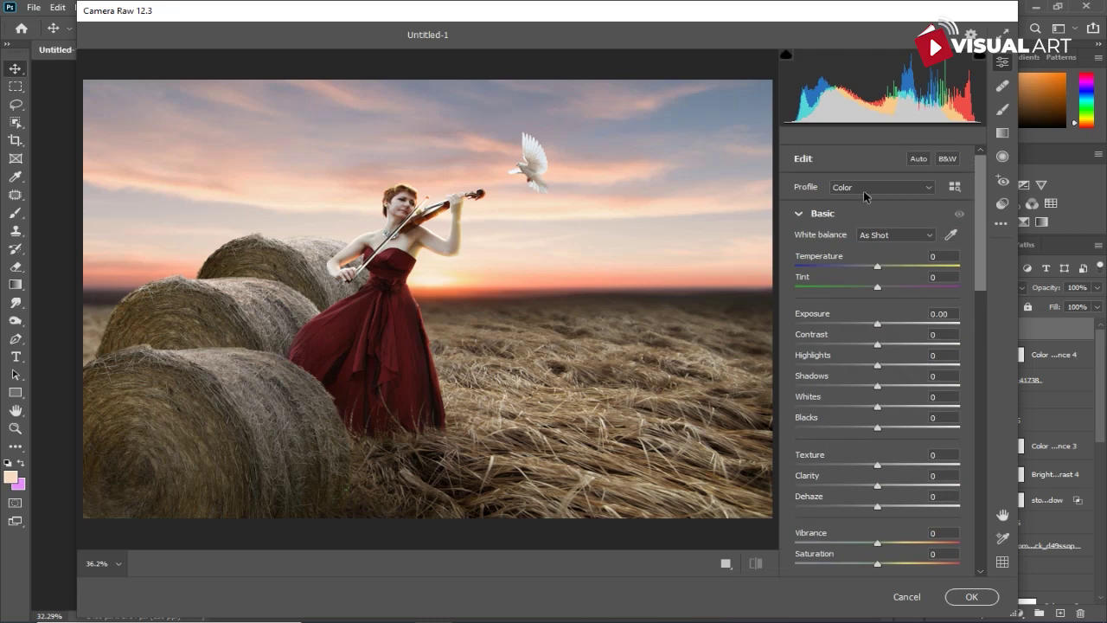
left_click_drag(882, 270, 884, 265)
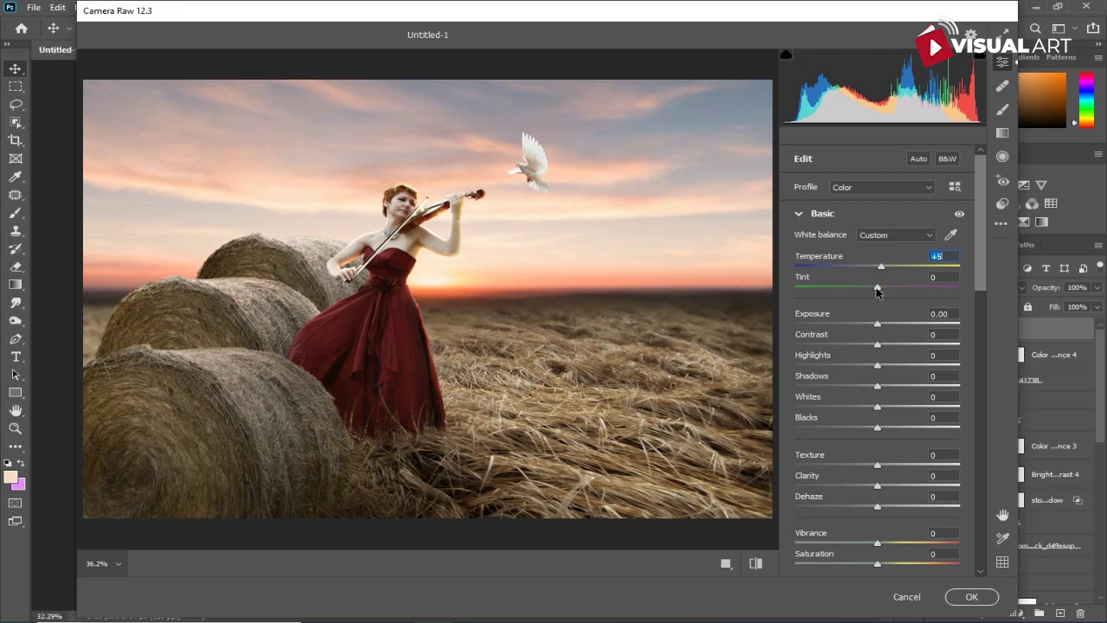
left_click_drag(875, 289, 884, 292)
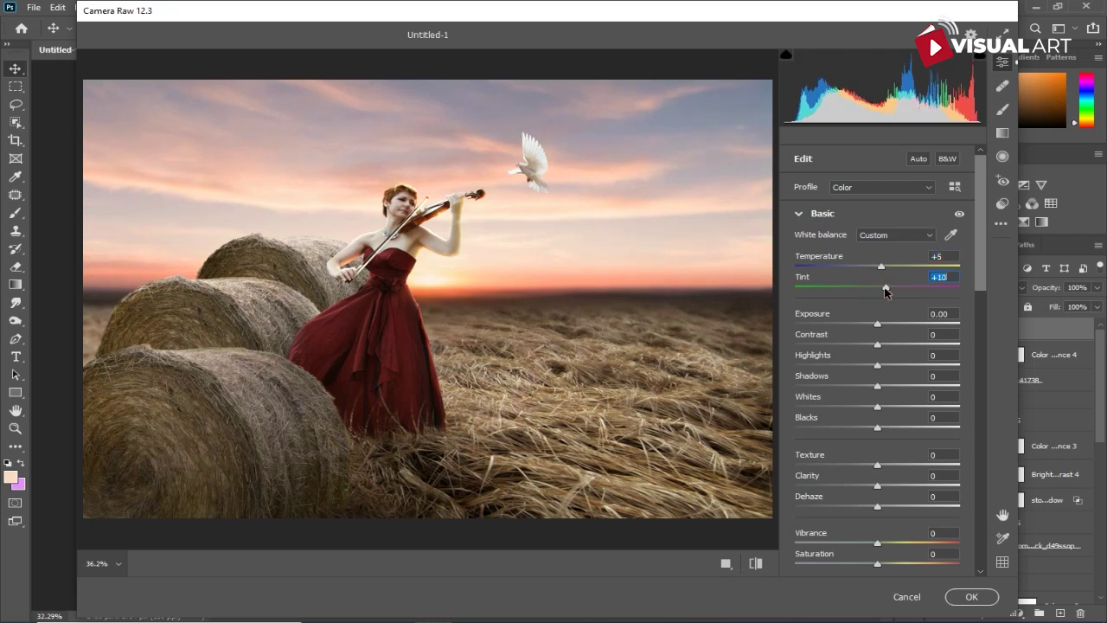
Step: Set Clarity to +22 and Texture to +4, add slight Sharpening, and apply the Camera Raw Filter to the merged layer
left_click_drag(877, 488, 896, 489)
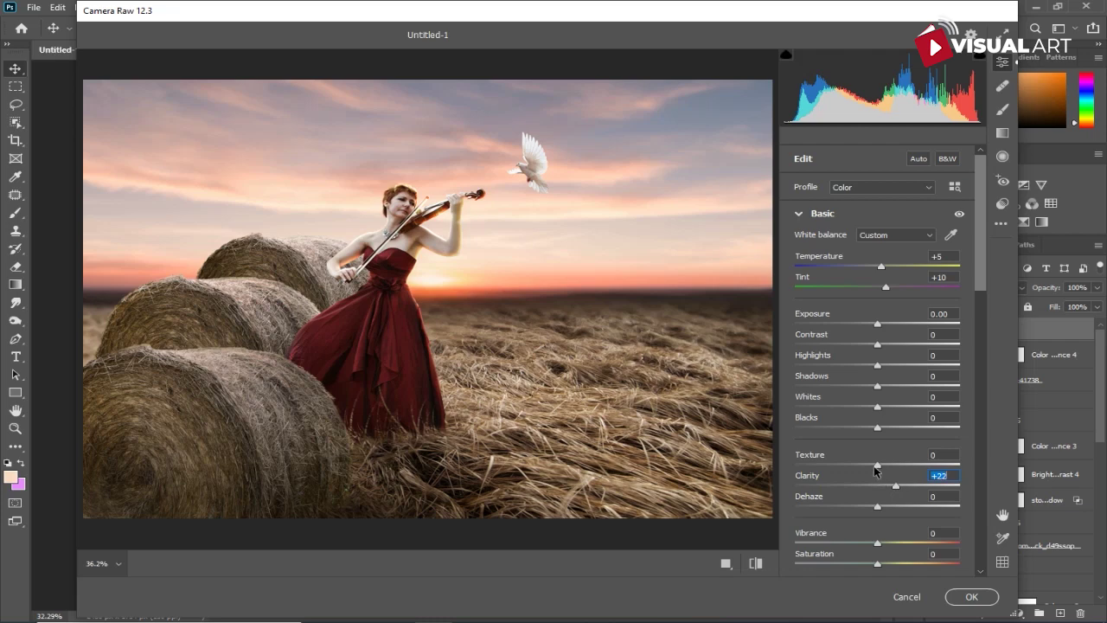
left_click_drag(877, 467, 883, 467)
scroll(883, 491, "down", 3)
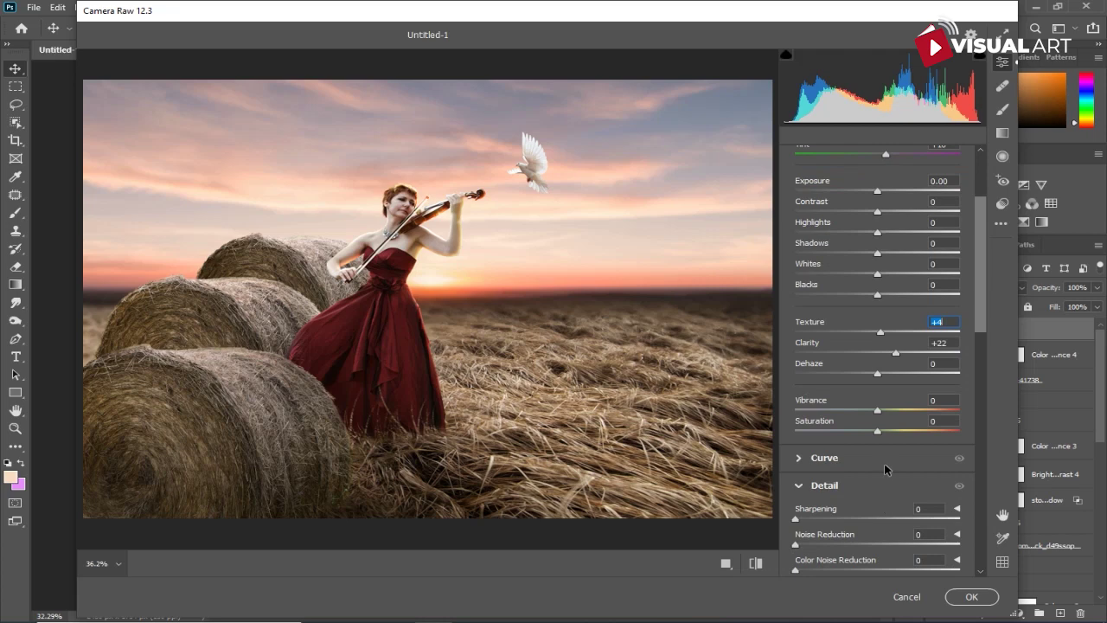
scroll(883, 463, "down", 1)
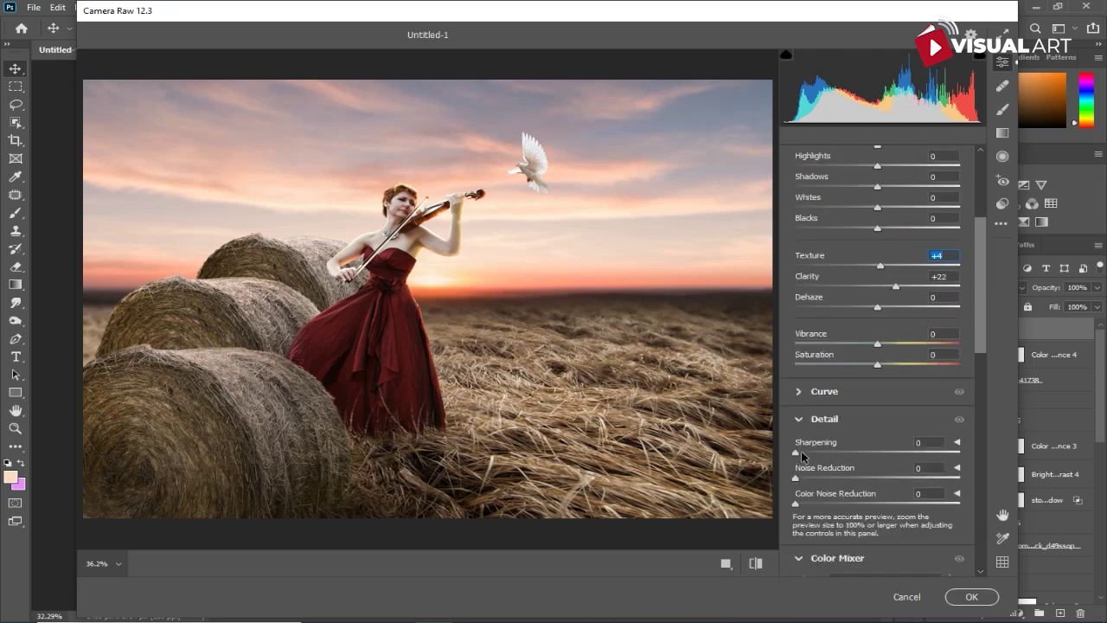
left_click_drag(798, 454, 802, 457)
left_click(974, 597)
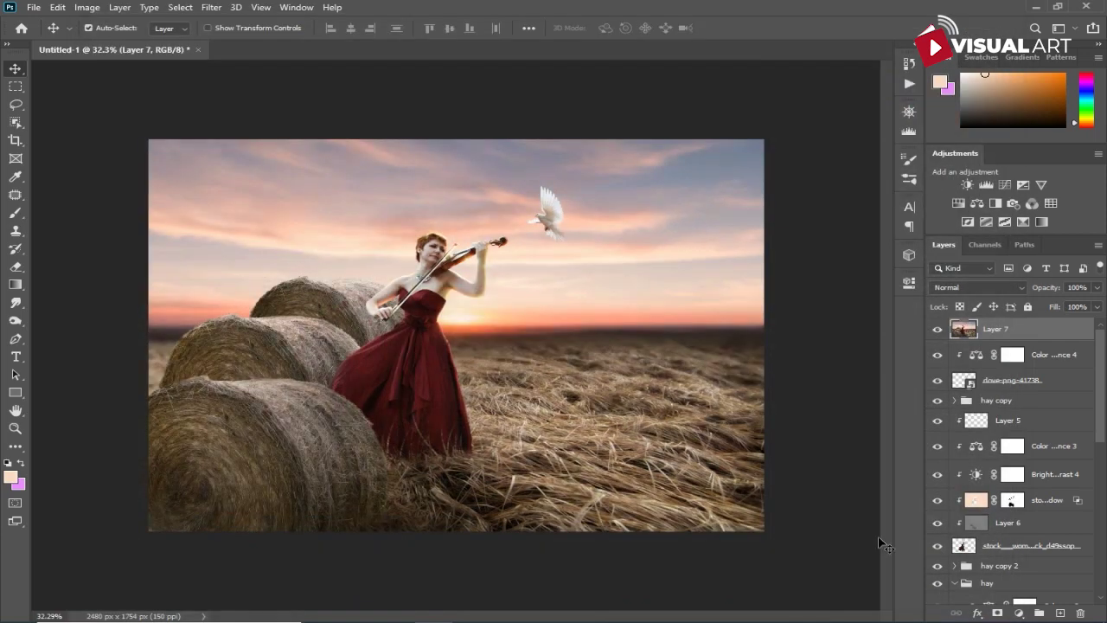
scroll(837, 503, "down", 1)
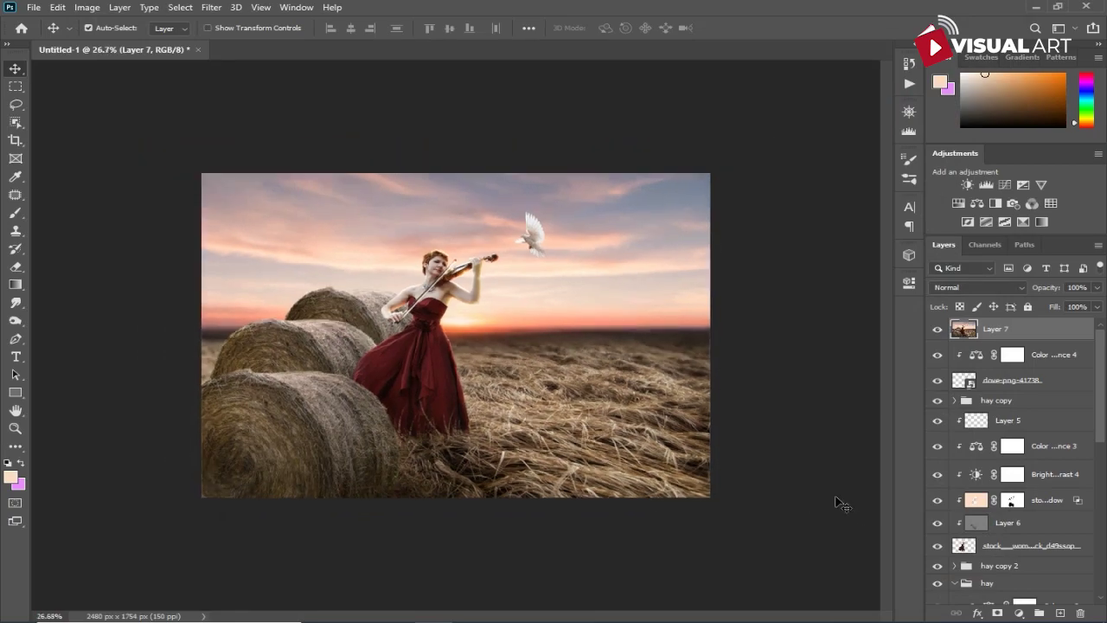